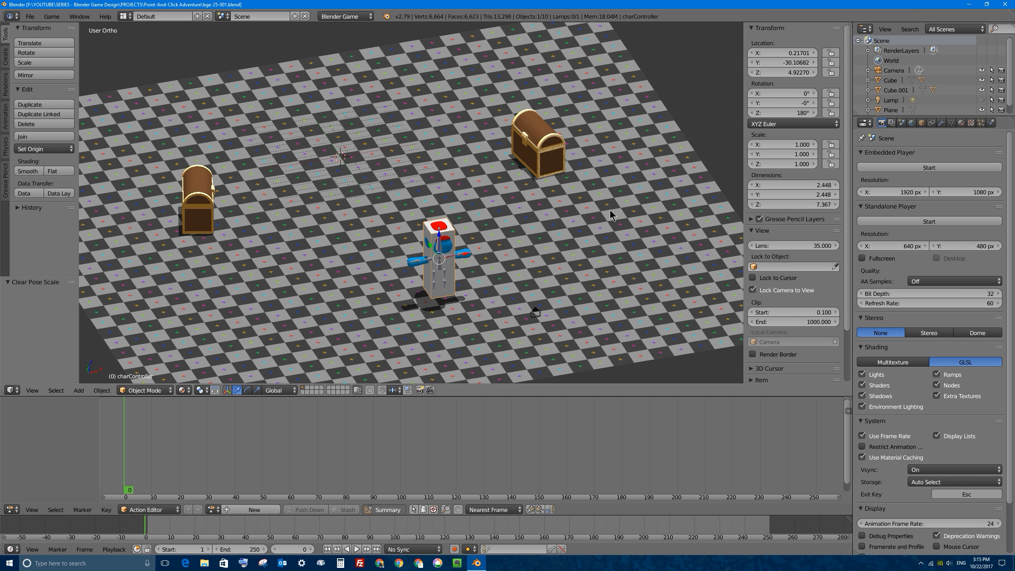
Step: Run the point-and-click game, send the character to open both treasure chests, and stop the game
{"action": "mouse_move", "coordinate": [475, 216]}
{"action": "middle_mouse_down"}
{"action": "mouse_move", "coordinate": [473, 190]}
{"action": "mouse_move", "coordinate": [401, 184]}
{"action": "mouse_move", "coordinate": [405, 236]}
{"action": "mouse_move", "coordinate": [499, 204]}
{"action": "mouse_move", "coordinate": [474, 200]}
{"action": "middle_mouse_up"}
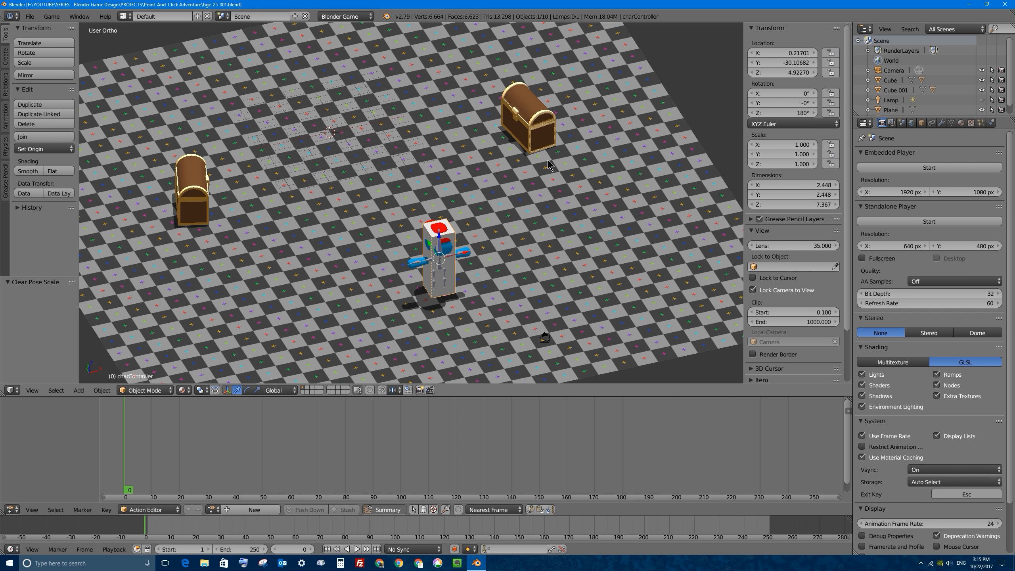
{"action": "key", "text": "p"}
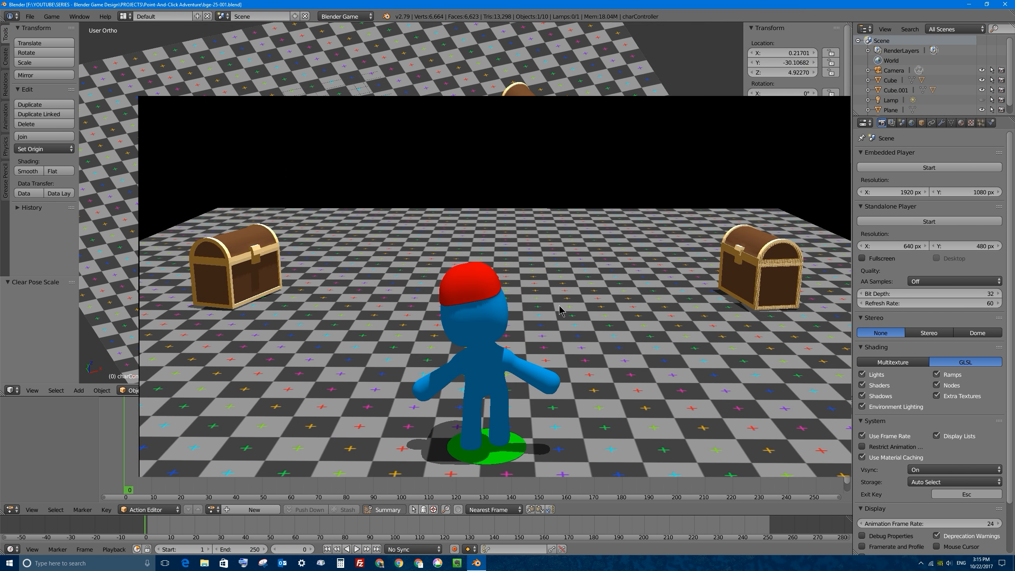
{"action": "left_click", "coordinate": [251, 252]}
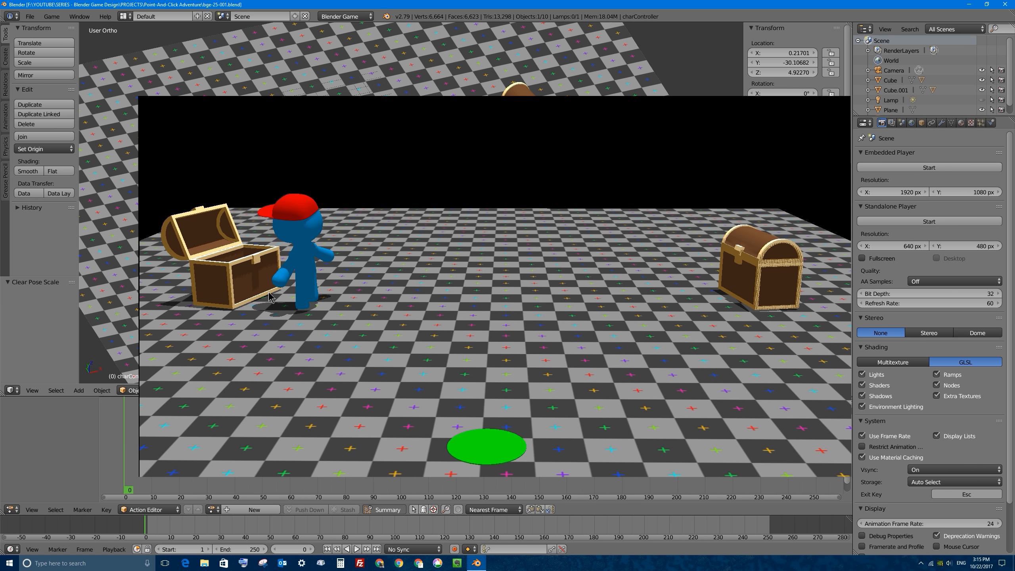
{"action": "left_click", "coordinate": [765, 243]}
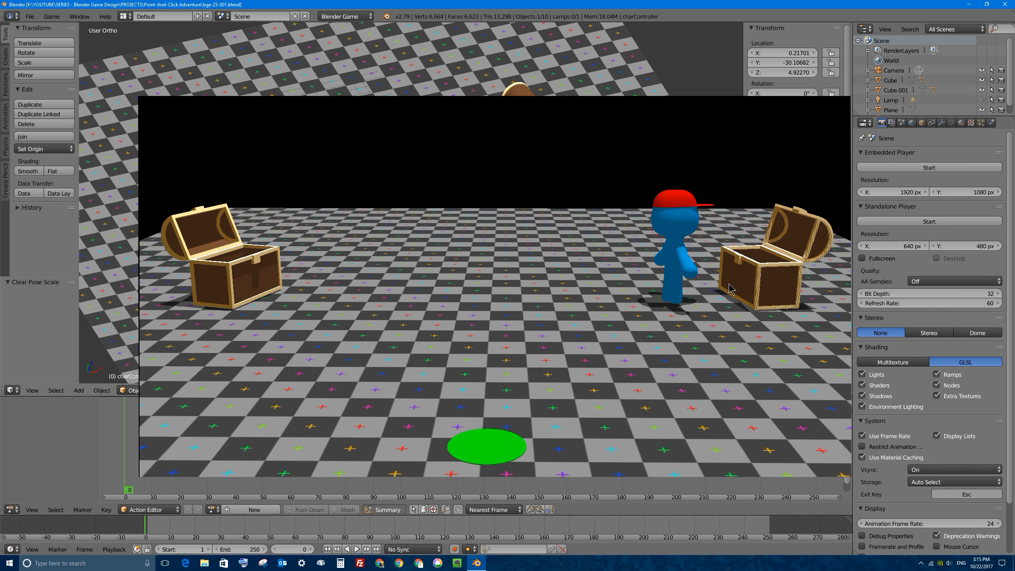
{"action": "key", "text": "Escape"}
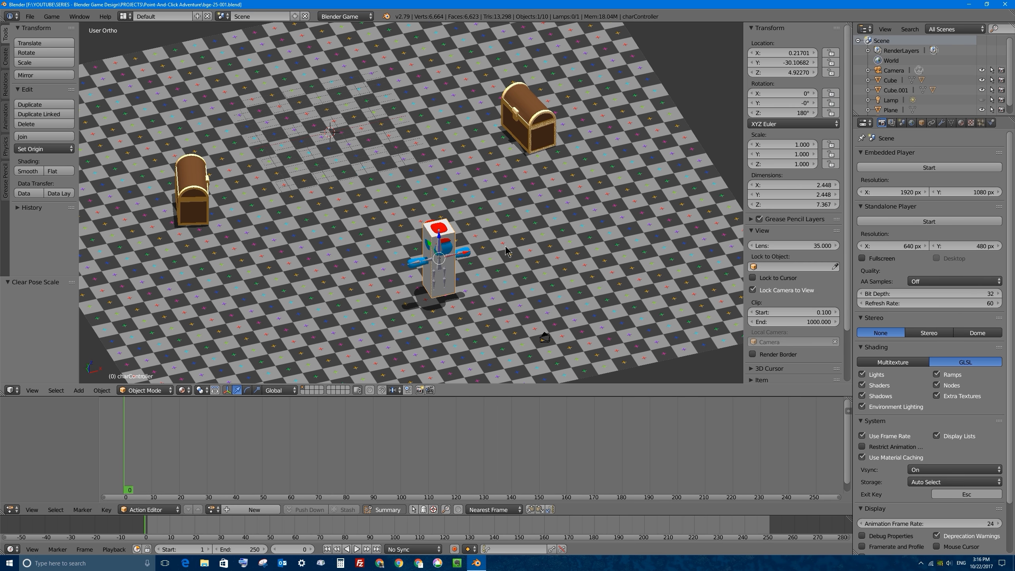
Step: Run the game from a lower user view that shows the whole floor, and stop it
{"action": "key", "text": "KP_1"}
{"action": "key", "text": "KP_7"}
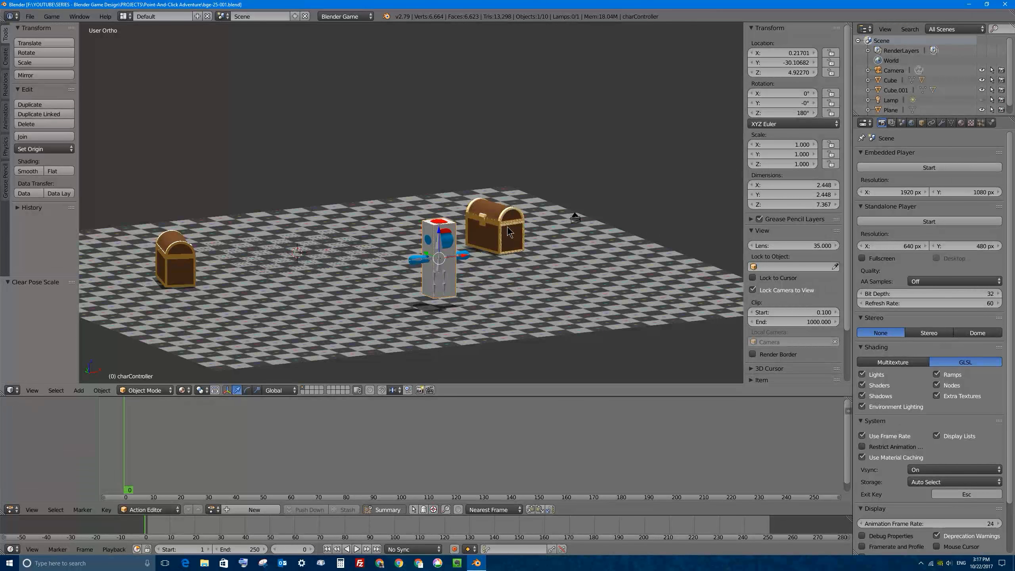
{"action": "middle_click_drag", "start_coordinate": [408, 205], "coordinate": [436, 193]}
{"action": "key", "text": "p"}
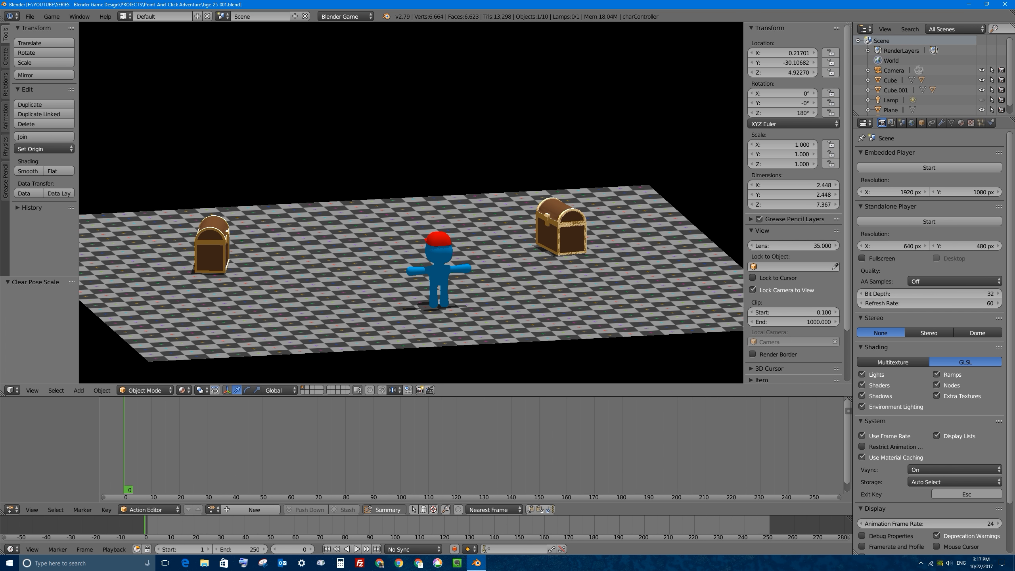
{"action": "key", "text": "Escape"}
Step: Examine the character's controller box and armature up close and within the whole scene
{"action": "middle_click_drag", "start_coordinate": [489, 206], "coordinate": [531, 219]}
{"action": "scroll", "coordinate": [495, 200], "scroll_direction": "up", "scroll_amount": 2}
{"action": "middle_click_drag", "start_coordinate": [531, 219], "coordinate": [482, 163], "text": "shift"}
{"action": "scroll", "coordinate": [495, 211], "scroll_direction": "up", "scroll_amount": 3}
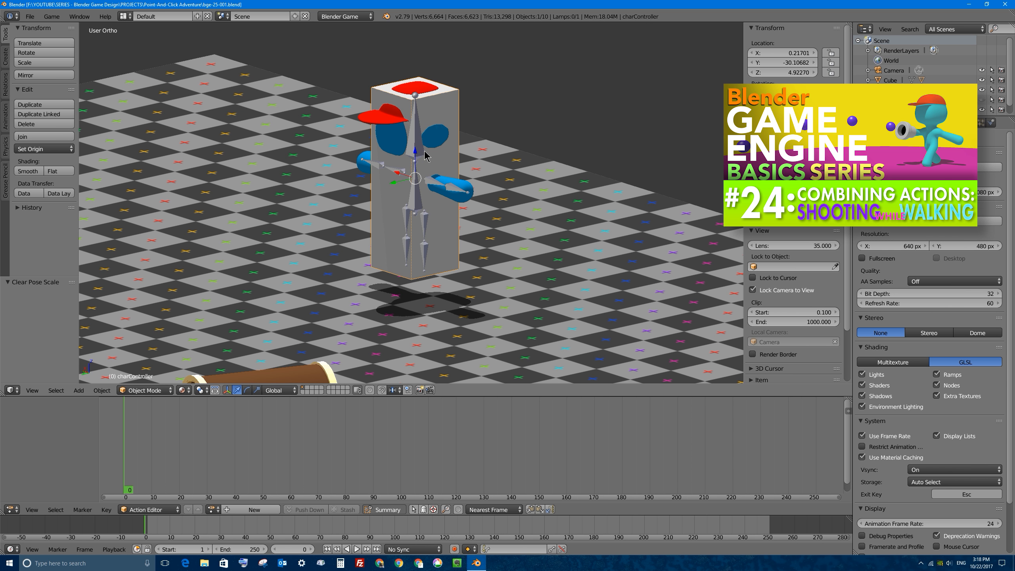
{"action": "scroll", "coordinate": [481, 178], "scroll_direction": "down", "scroll_amount": 5}
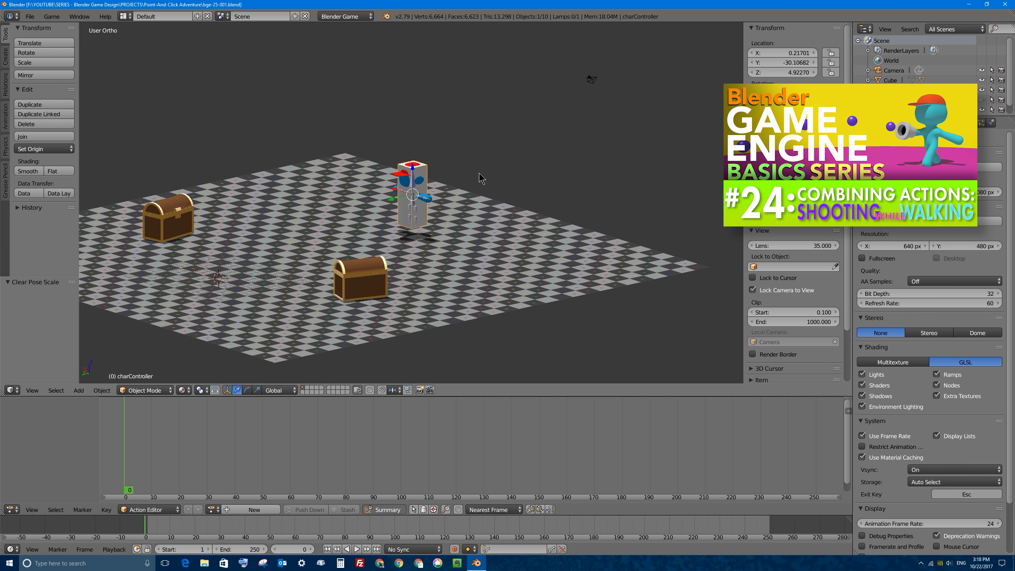
{"action": "middle_click_drag", "start_coordinate": [481, 178], "coordinate": [499, 163]}
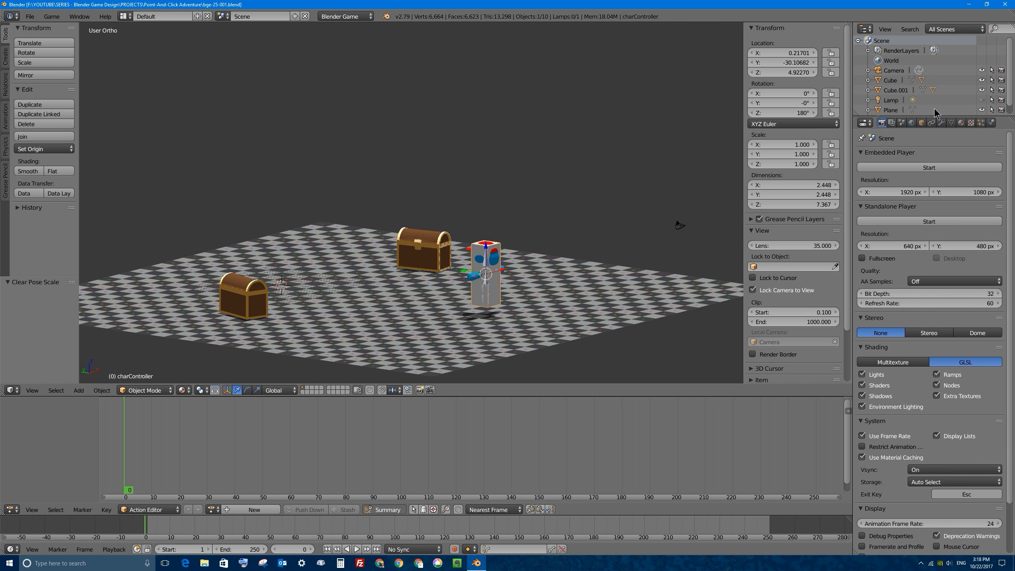
Step: Show the lamp in the viewport to view it above the scene, and hide it again
{"action": "left_click", "coordinate": [981, 100]}
{"action": "scroll", "coordinate": [495, 120], "scroll_direction": "down", "scroll_amount": 4}
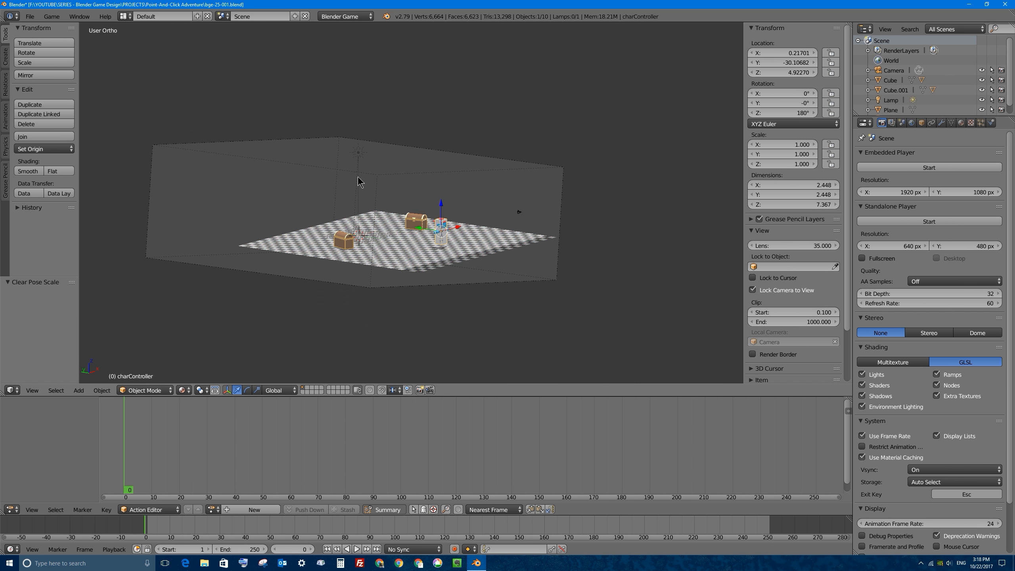
{"action": "scroll", "coordinate": [420, 170], "scroll_direction": "up", "scroll_amount": 5}
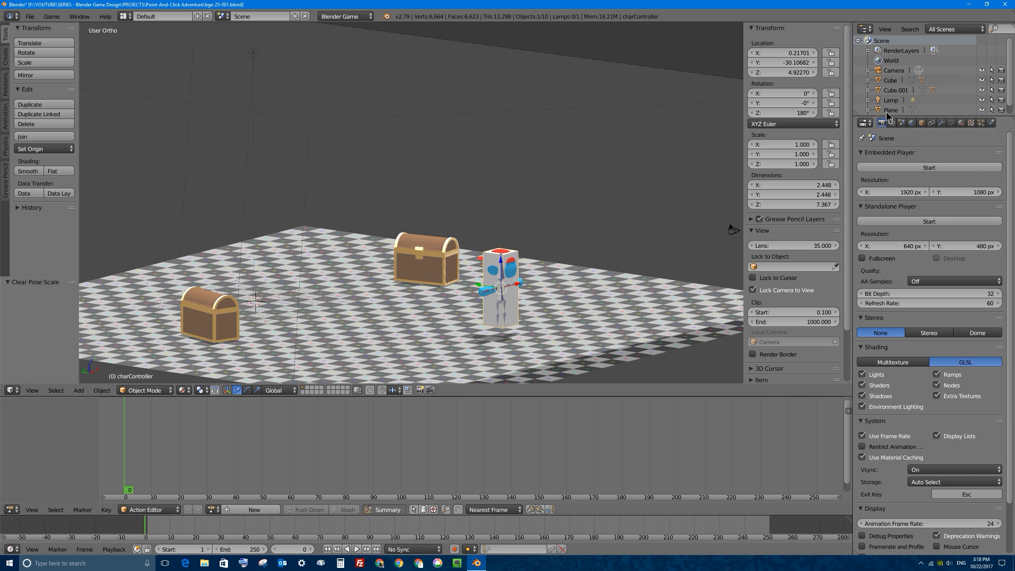
{"action": "left_click", "coordinate": [982, 100]}
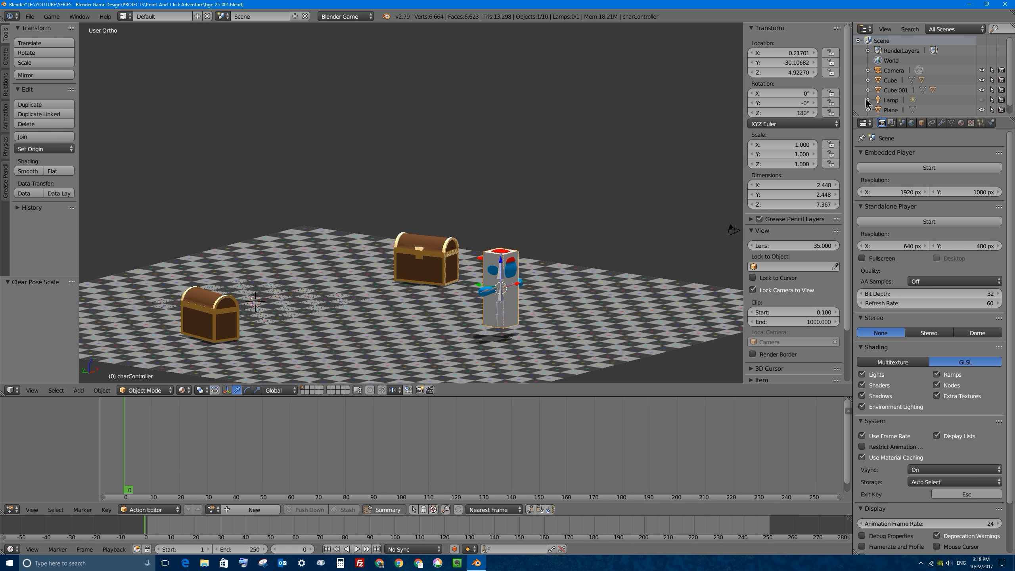
Step: Select the treasure chest's lid and try rotating it open around its X axis
{"action": "scroll", "coordinate": [495, 211], "scroll_direction": "up", "scroll_amount": 1}
{"action": "scroll", "coordinate": [515, 228], "scroll_direction": "up", "scroll_amount": 4}
{"action": "scroll", "coordinate": [527, 200], "scroll_direction": "down", "scroll_amount": 4}
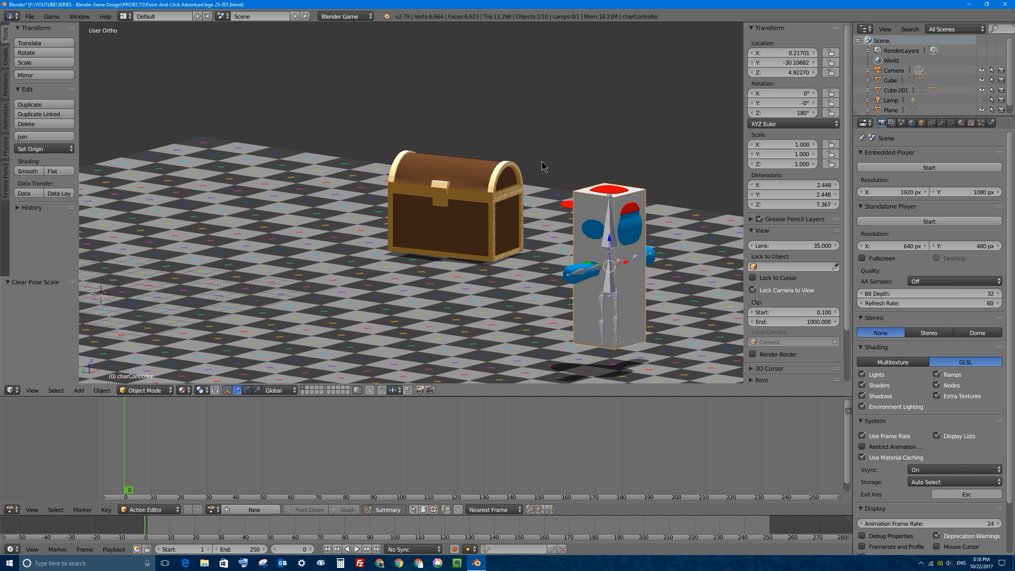
{"action": "scroll", "coordinate": [520, 159], "scroll_direction": "up", "scroll_amount": 6}
{"action": "right_click", "coordinate": [535, 148]}
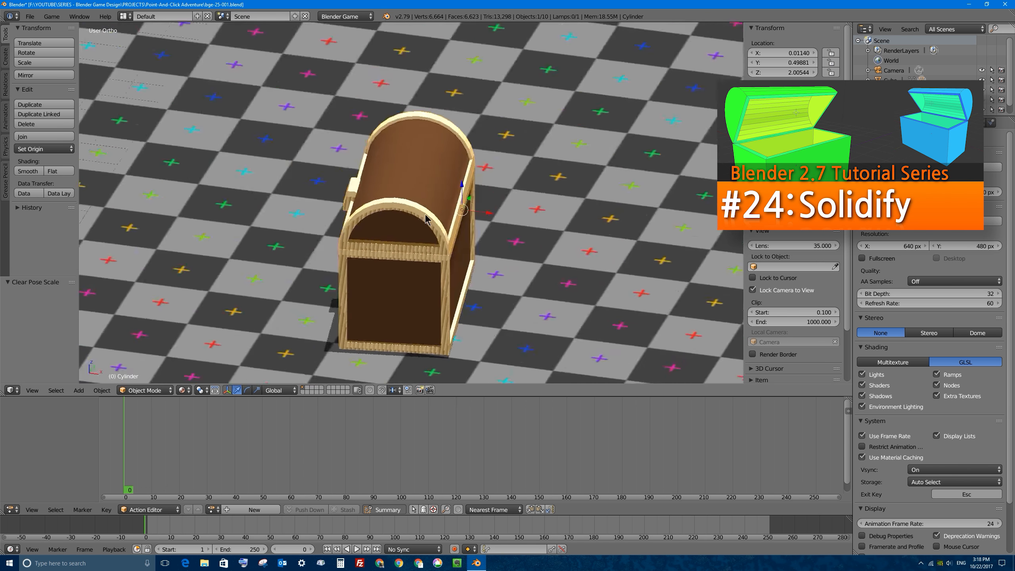
{"action": "middle_click_drag", "start_coordinate": [426, 220], "coordinate": [463, 210]}
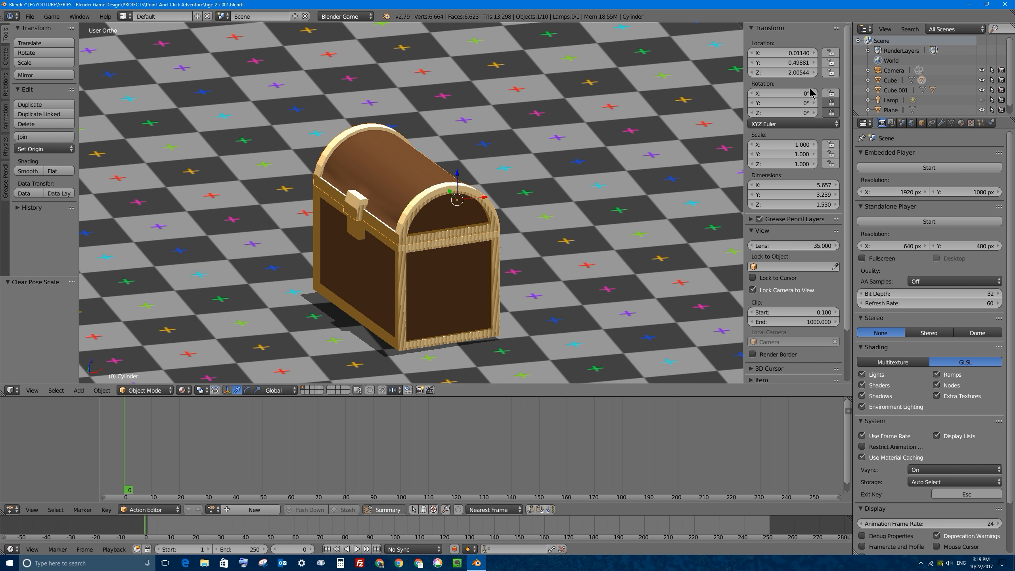
{"action": "key", "text": "r"}
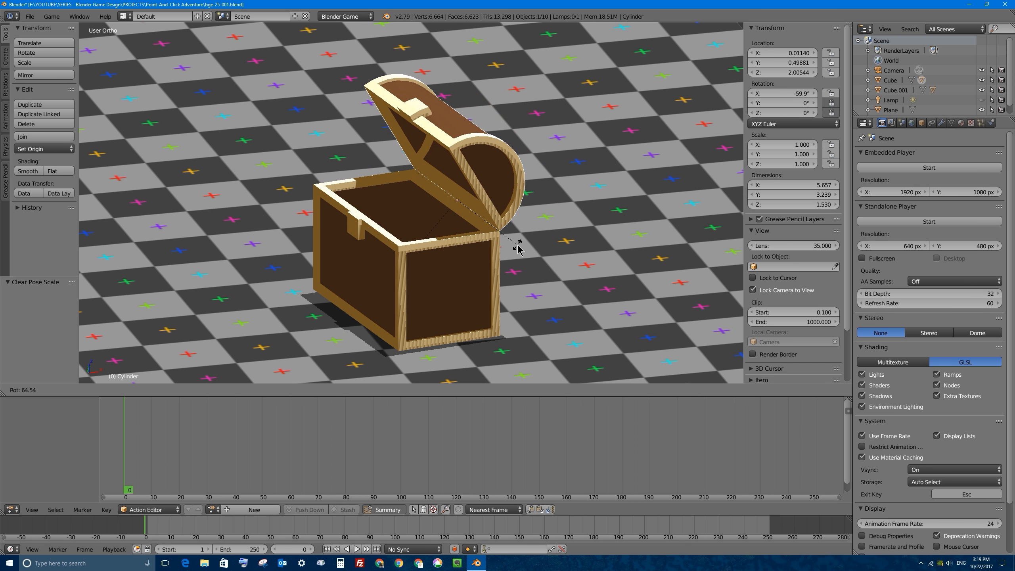
{"action": "key", "text": "Escape"}
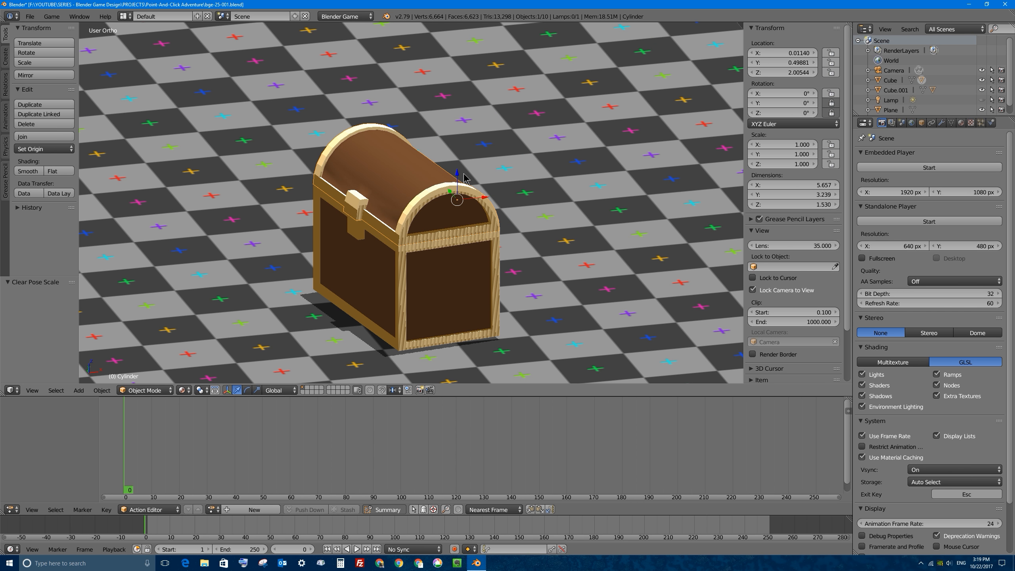
Step: Select the character's armature and switch it to Pose Mode
{"action": "scroll", "coordinate": [463, 173], "scroll_direction": "down", "scroll_amount": 7}
{"action": "middle_click_drag", "start_coordinate": [445, 196], "coordinate": [511, 174], "text": "shift"}
{"action": "scroll", "coordinate": [511, 174], "scroll_direction": "up", "scroll_amount": 1}
{"action": "middle_click_drag", "start_coordinate": [397, 242], "coordinate": [465, 219], "text": "shift"}
{"action": "scroll", "coordinate": [466, 222], "scroll_direction": "up", "scroll_amount": 3}
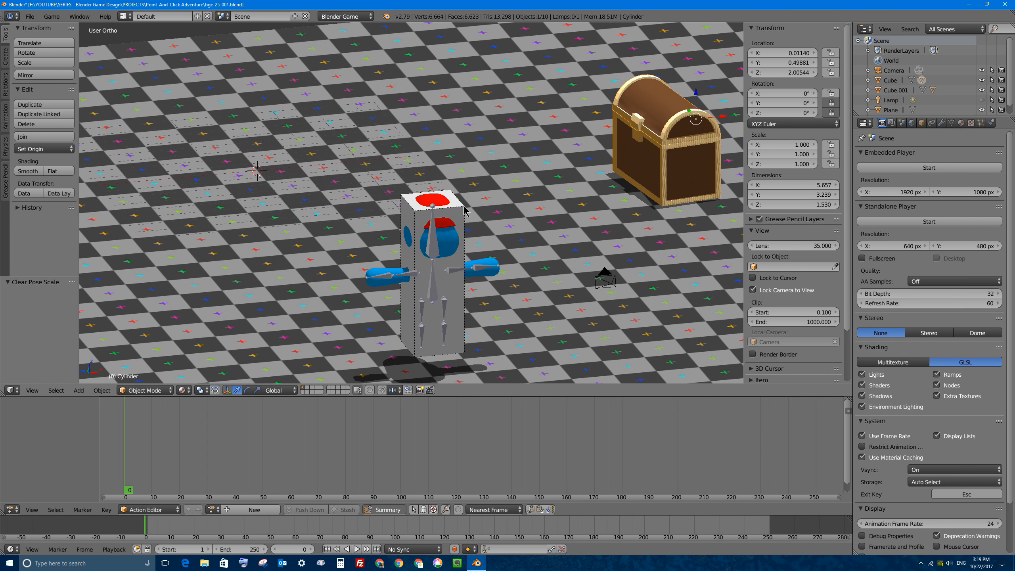
{"action": "right_click", "coordinate": [464, 209]}
{"action": "middle_click_drag", "start_coordinate": [412, 244], "coordinate": [440, 255]}
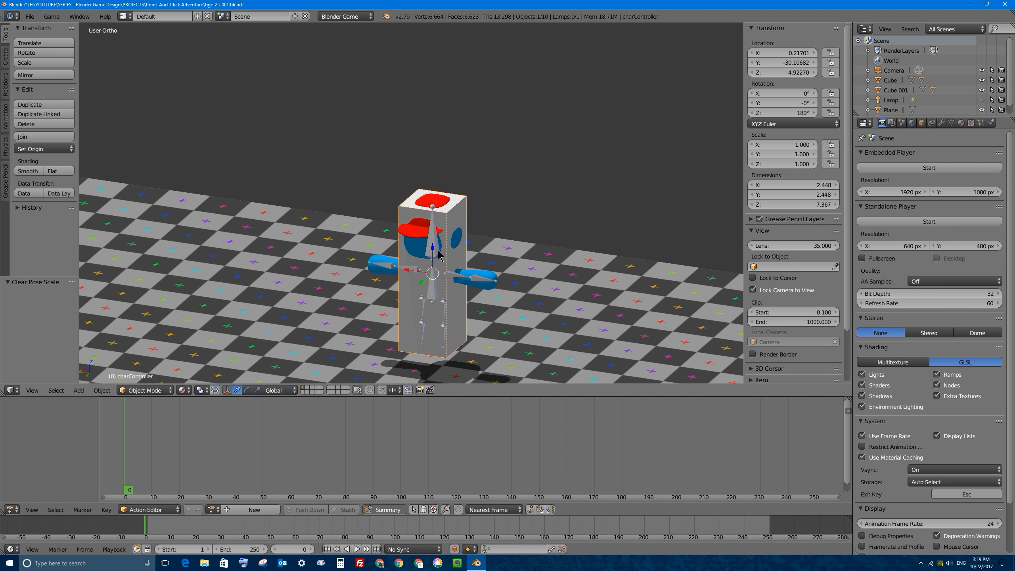
{"action": "right_click", "coordinate": [435, 247]}
{"action": "key", "text": "ctrl+Tab"}
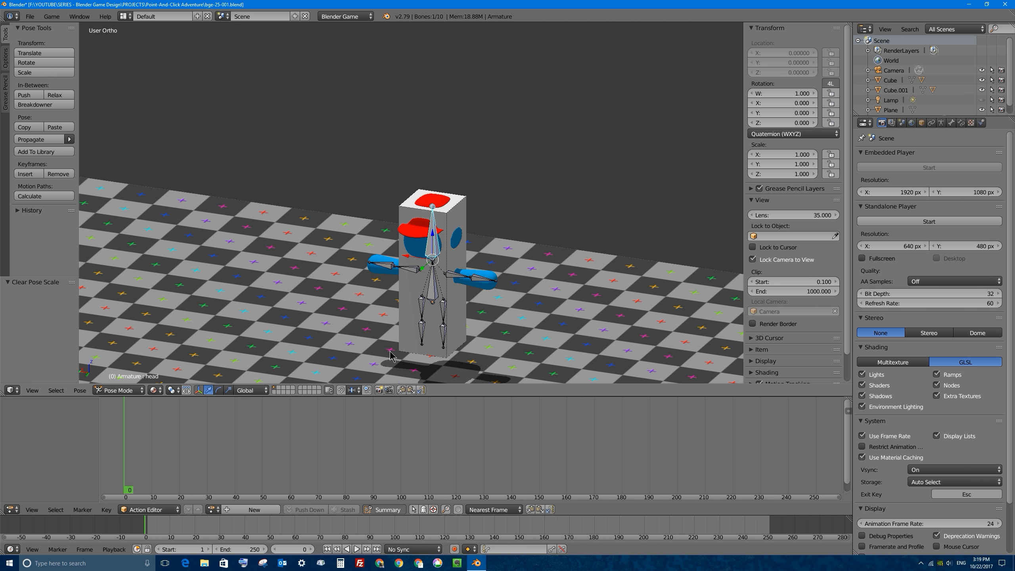
Step: Enlarge the Action Editor area and merge it into the 3D viewport
{"action": "left_click_drag", "start_coordinate": [321, 398], "coordinate": [329, 357]}
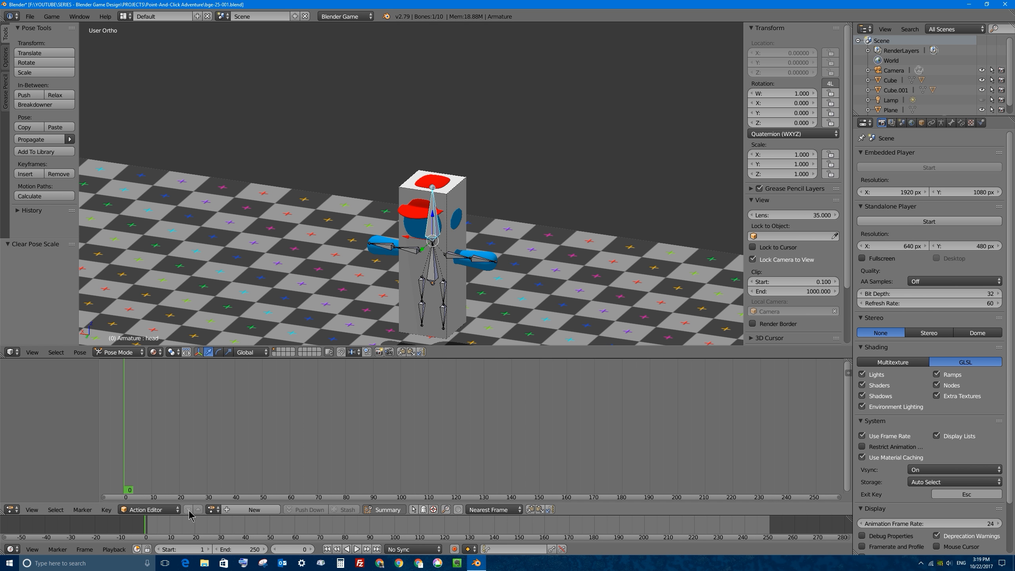
{"action": "left_click", "coordinate": [161, 508]}
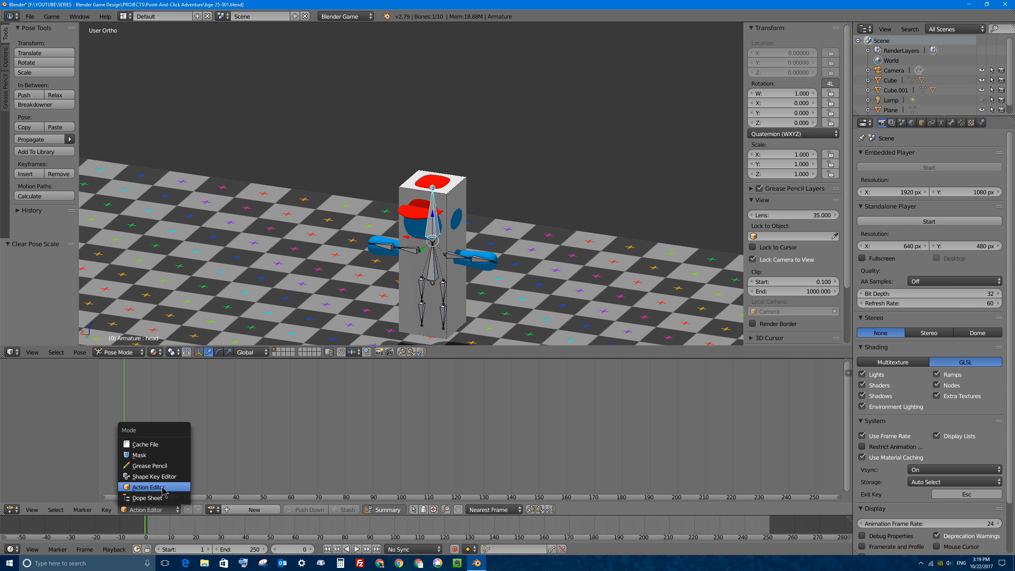
{"action": "left_click", "coordinate": [154, 487]}
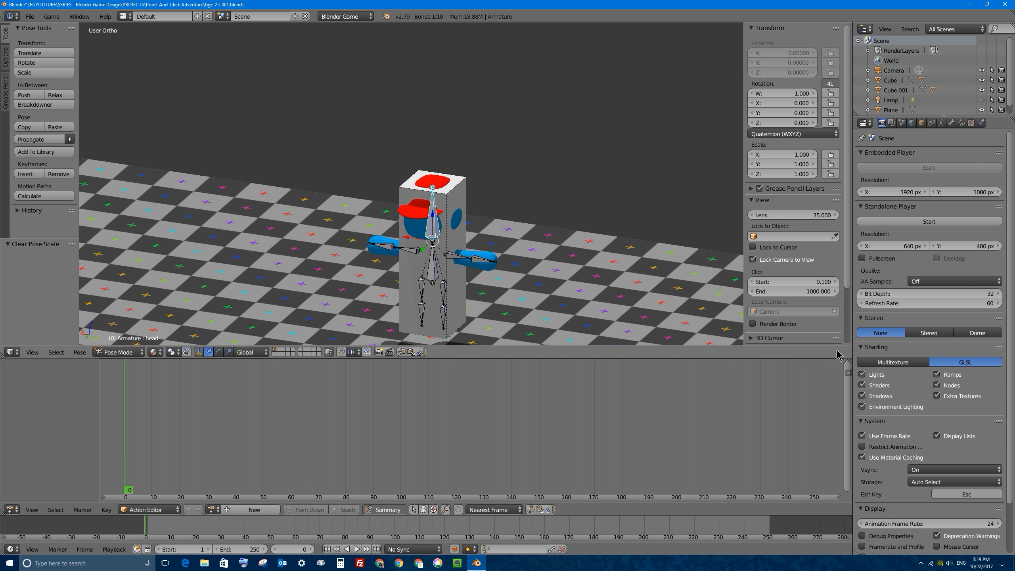
{"action": "right_click", "coordinate": [847, 358]}
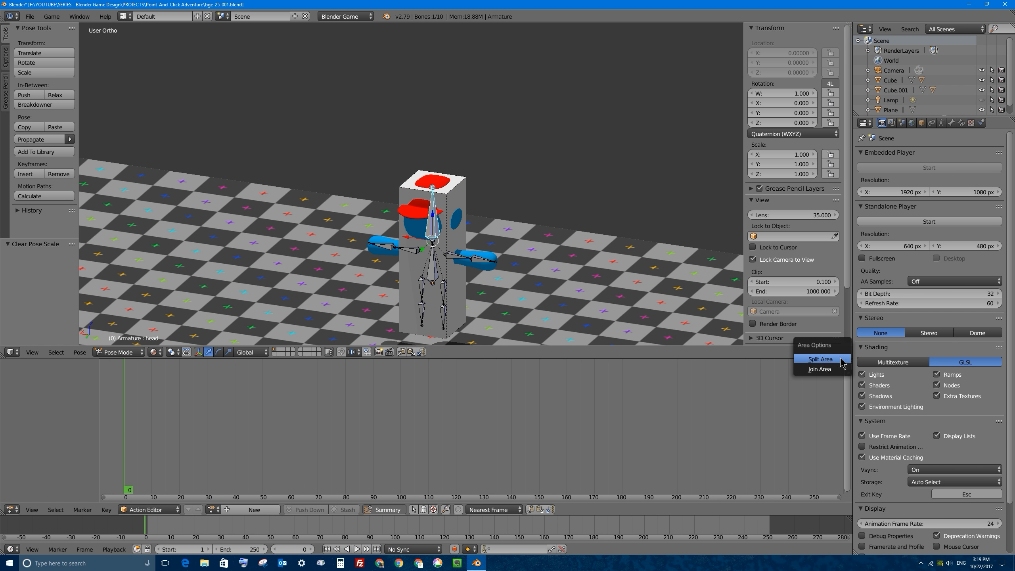
{"action": "left_click", "coordinate": [813, 369]}
{"action": "left_click", "coordinate": [738, 424]}
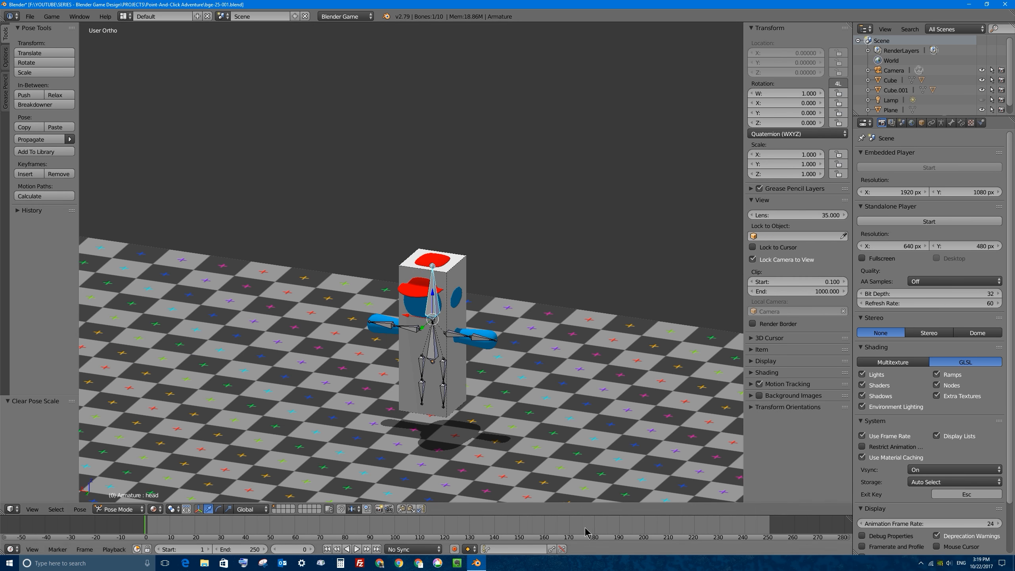
Step: Enlarge the timeline area, split it in two, and make the upper part a Dope Sheet in Action Editor mode
{"action": "left_click_drag", "start_coordinate": [770, 515], "coordinate": [764, 362]}
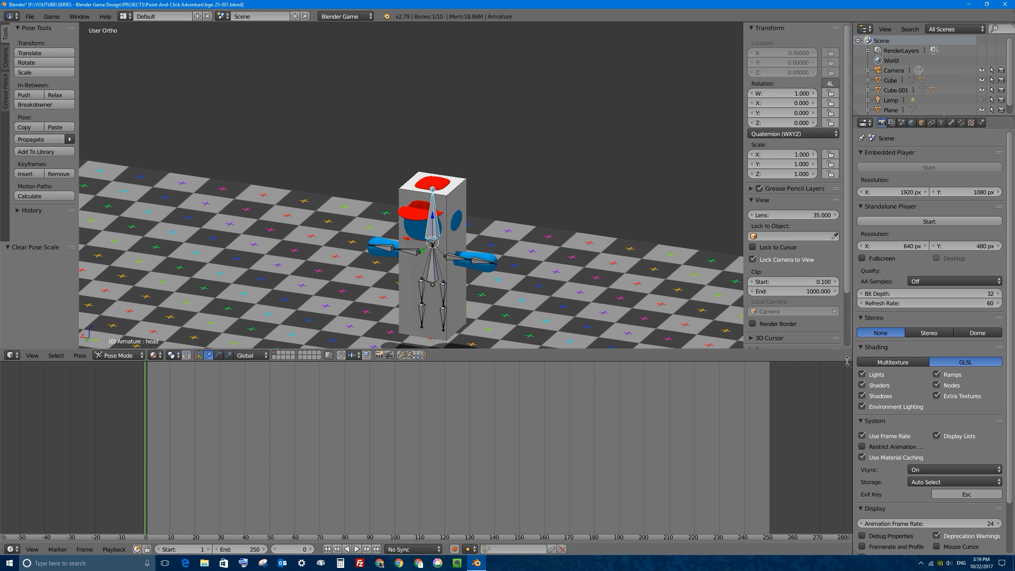
{"action": "left_click_drag", "start_coordinate": [851, 363], "coordinate": [843, 509]}
{"action": "left_click", "coordinate": [11, 503]}
{"action": "left_click", "coordinate": [34, 460]}
{"action": "left_click", "coordinate": [148, 503]}
{"action": "left_click", "coordinate": [145, 482]}
Step: Load the idle action on the armature and play back its animation
{"action": "left_click", "coordinate": [213, 503]}
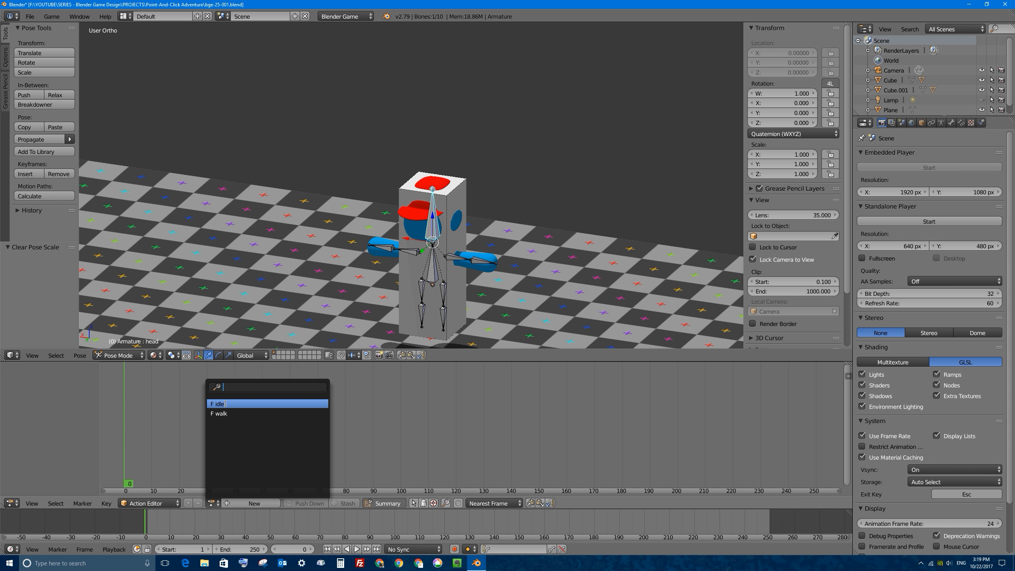
{"action": "left_click", "coordinate": [225, 403]}
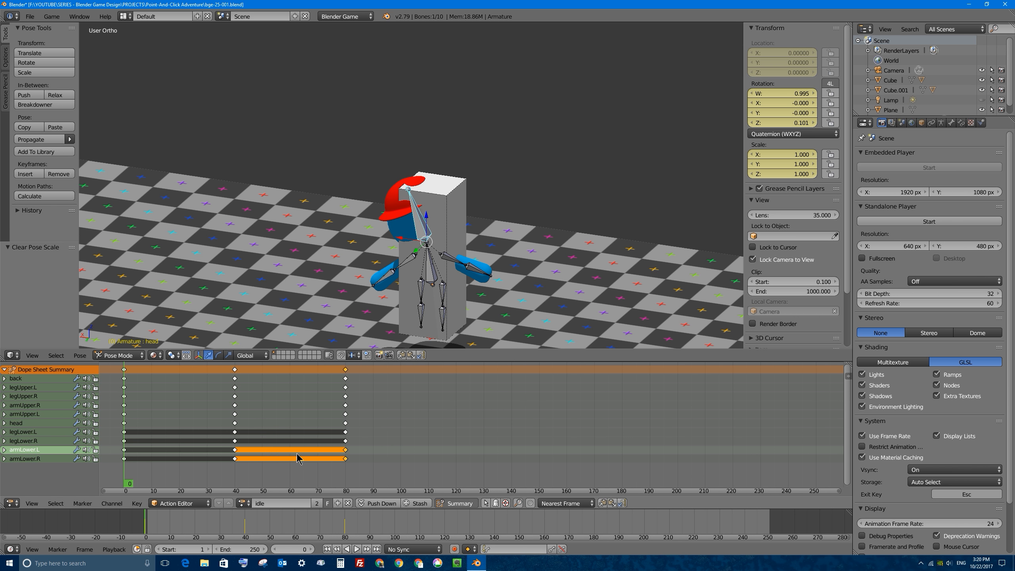
{"action": "key", "text": "alt+a"}
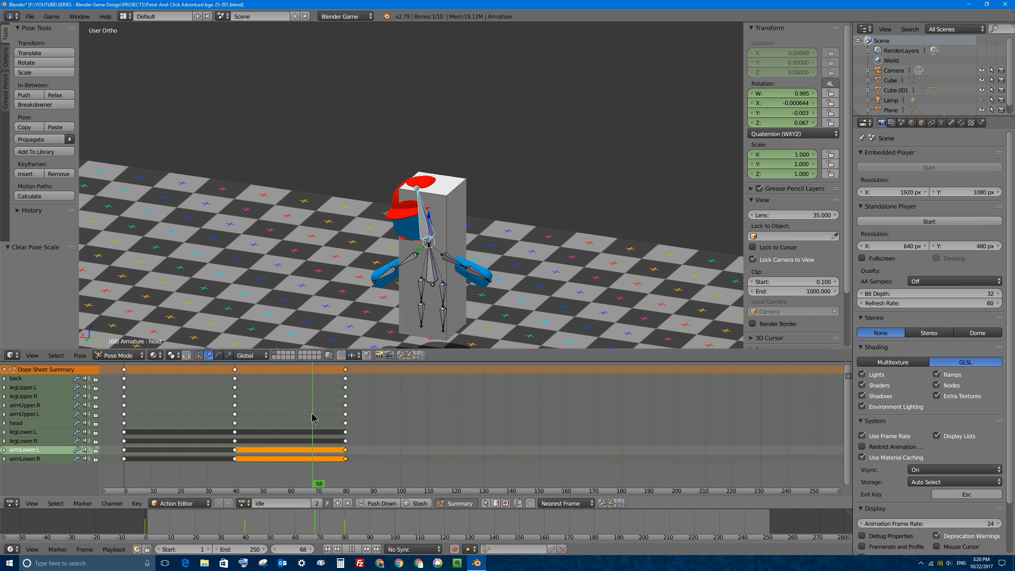
{"action": "key", "text": "alt+a"}
Step: Load the walk action on the armature, play it back, and return to frame 0
{"action": "left_click", "coordinate": [249, 503]}
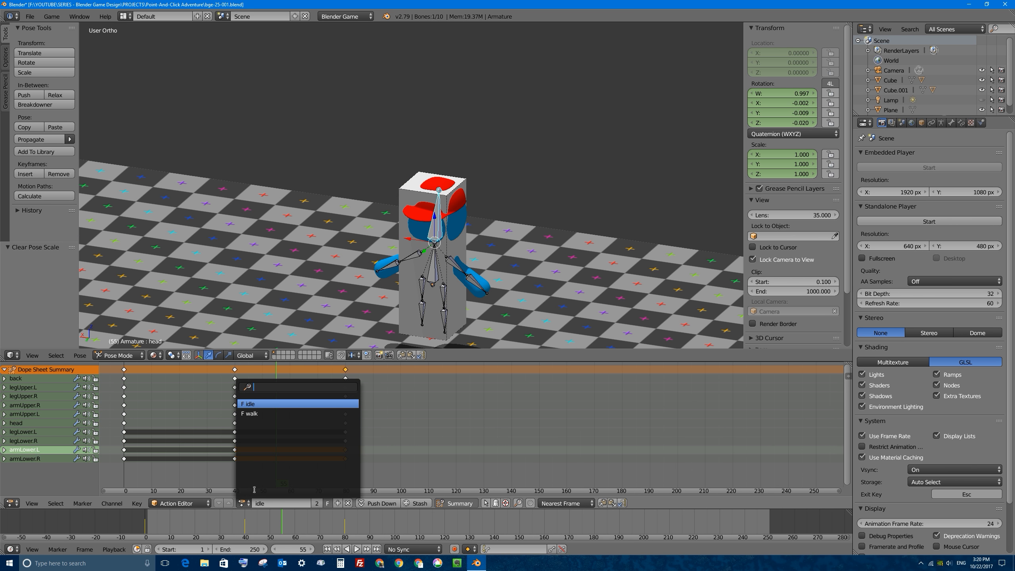
{"action": "left_click", "coordinate": [260, 413]}
{"action": "key", "text": "alt+a"}
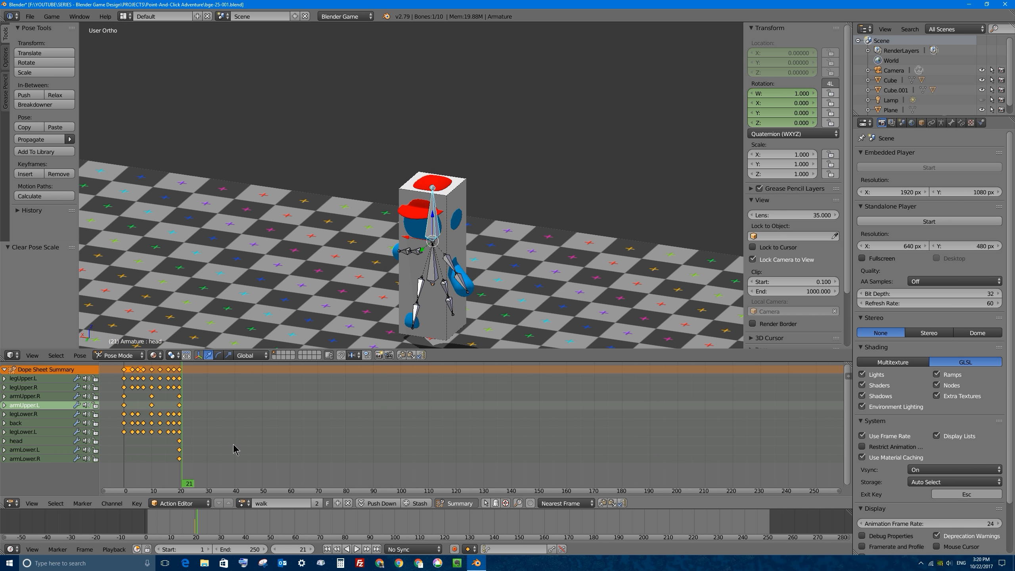
{"action": "left_click", "coordinate": [124, 404]}
{"action": "key", "text": "alt+a"}
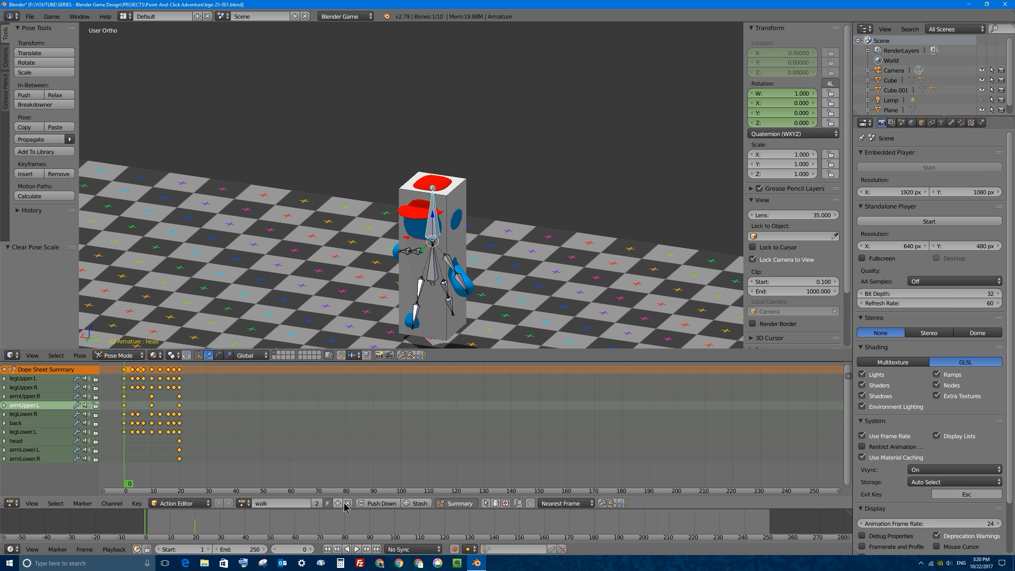
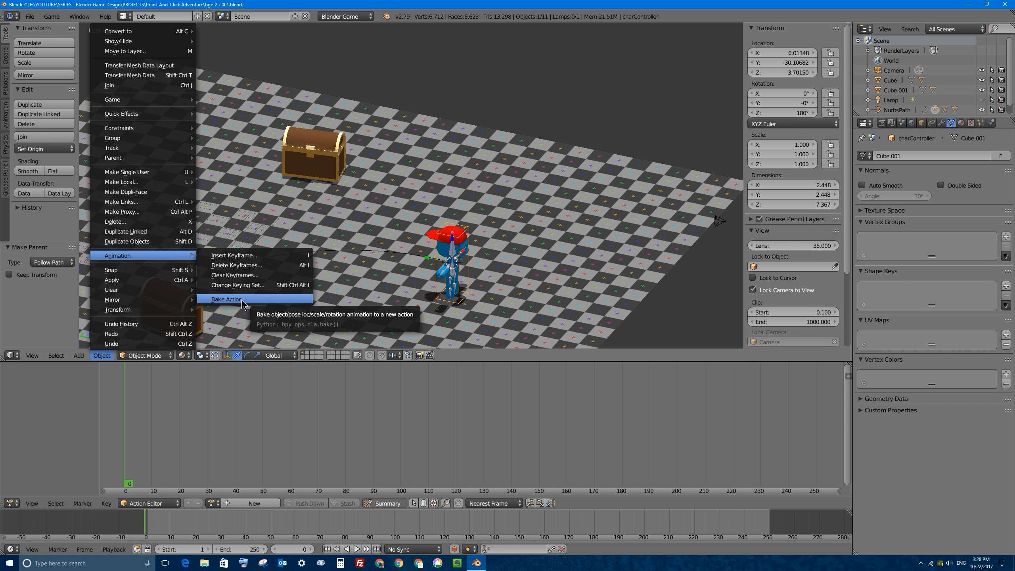
Step: Bake charController's object action over frames 1 to 50 with frame step 3, enabling Visual Keying and Clear Parents
{"action": "left_click", "coordinate": [239, 300]}
{"action": "left_click_drag", "start_coordinate": [247, 306], "coordinate": [551, 161]}
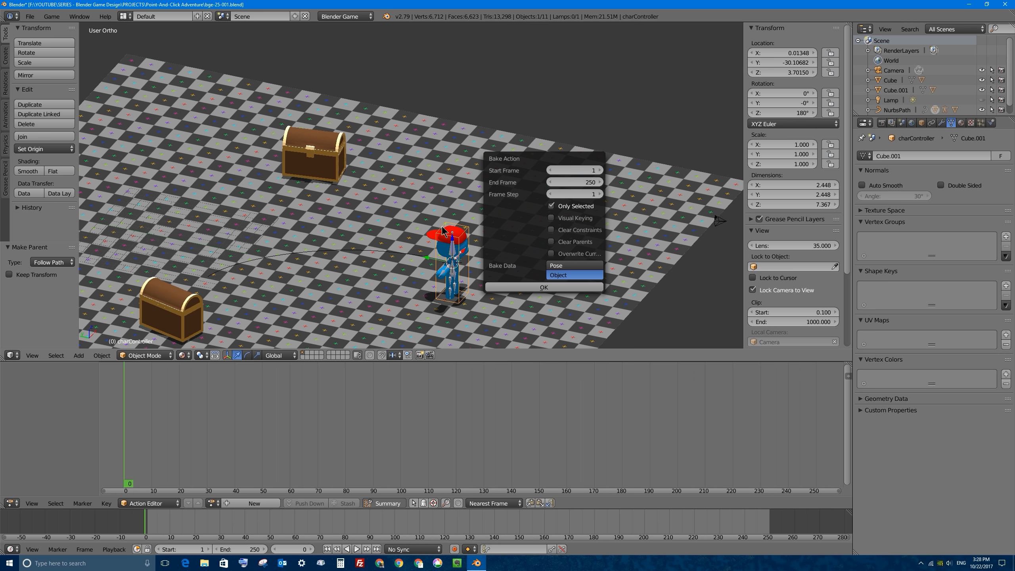
{"action": "left_click", "coordinate": [587, 182]}
{"action": "key", "text": "Return"}
{"action": "left_click", "coordinate": [599, 194]}
{"action": "left_click", "coordinate": [599, 194]}
{"action": "left_click", "coordinate": [551, 241]}
{"action": "left_click", "coordinate": [551, 218]}
{"action": "left_click", "coordinate": [544, 287]}
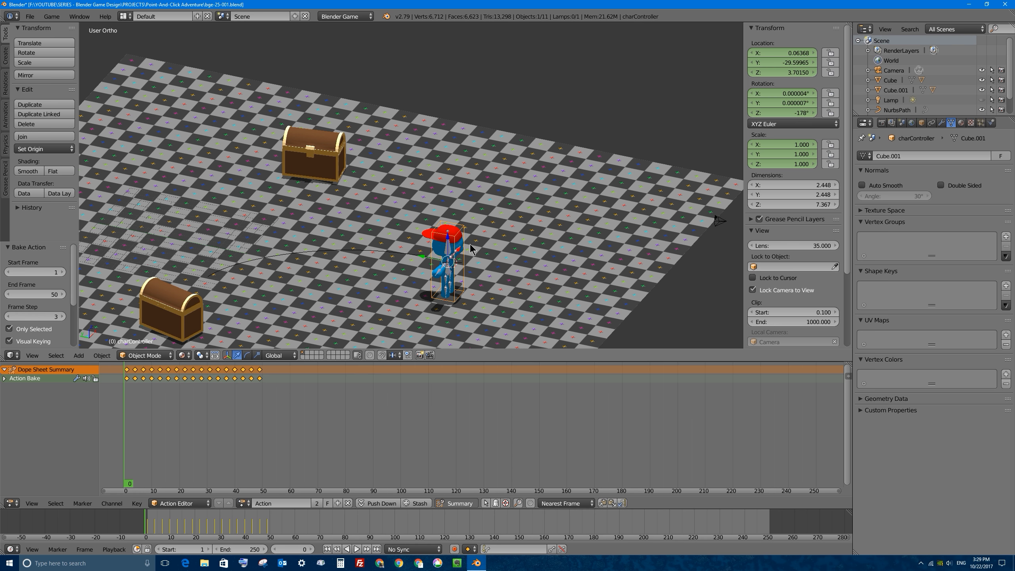
Step: Play back charController's baked animation, check its parent relation in the object properties, and return to frame 0
{"action": "key", "text": "alt+a"}
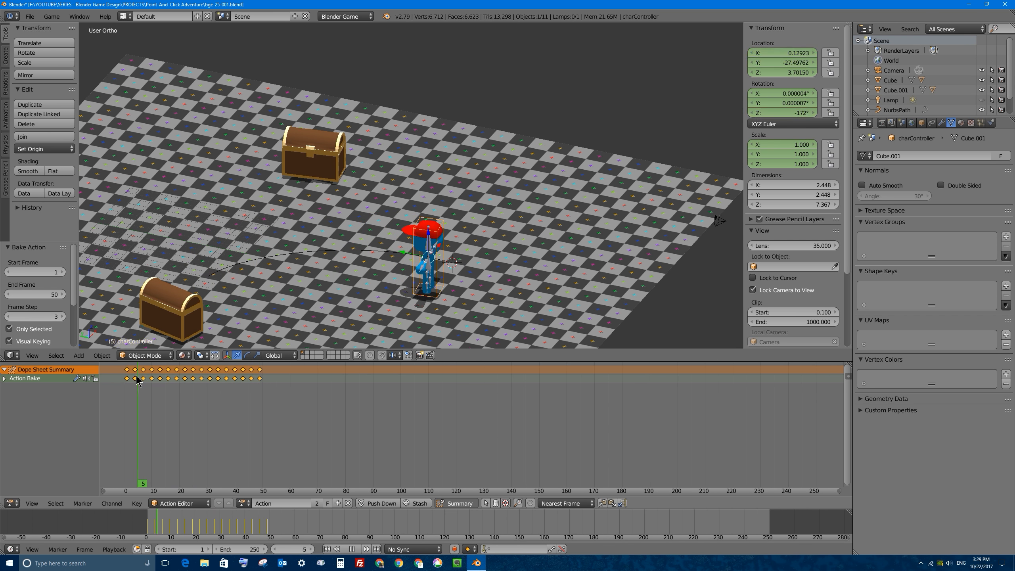
{"action": "key", "text": "Escape"}
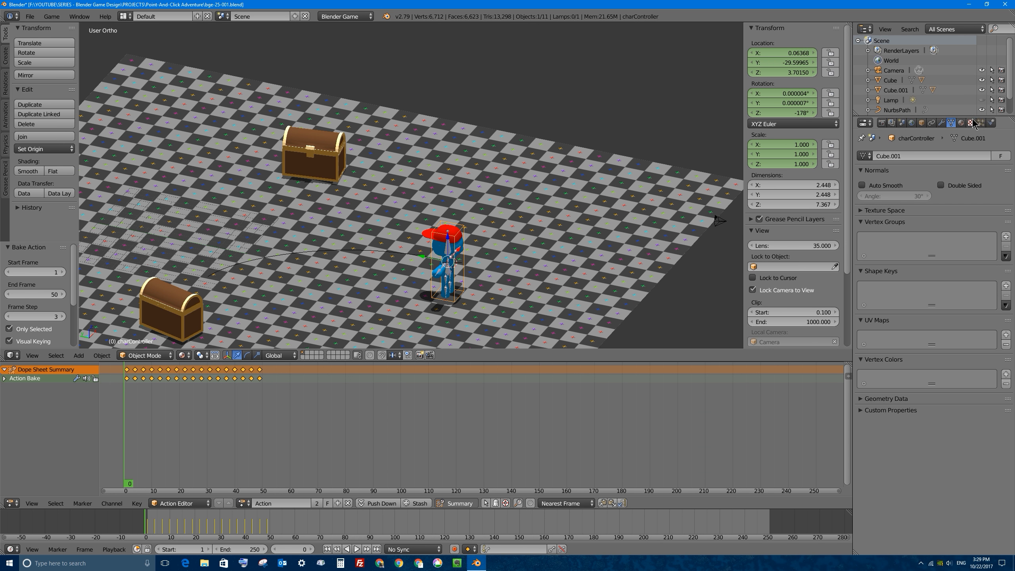
{"action": "left_click", "coordinate": [921, 122]}
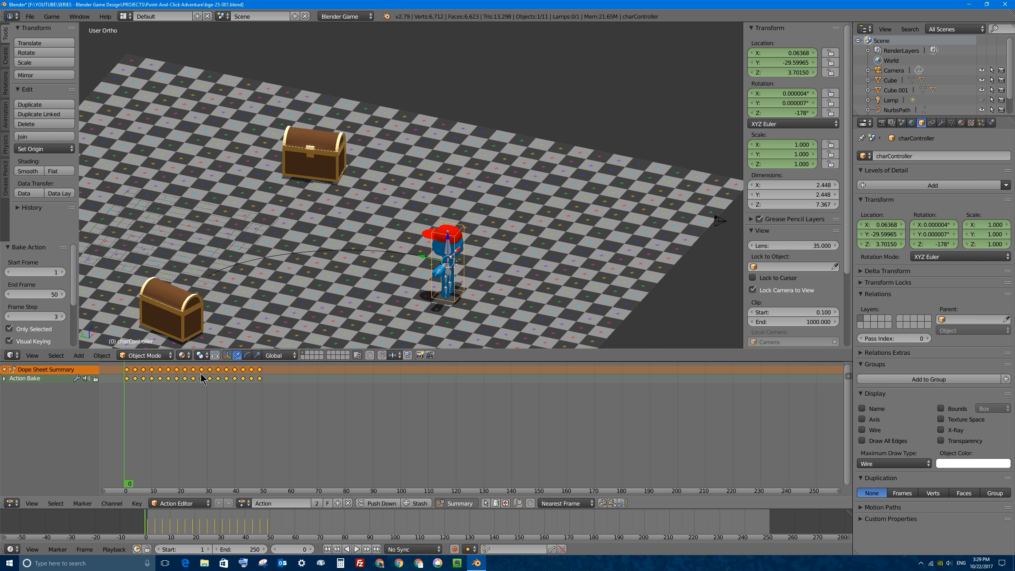
{"action": "key", "text": "alt+a"}
{"action": "key", "text": "alt+a"}
{"action": "left_click_drag", "start_coordinate": [242, 385], "coordinate": [124, 394]}
Step: Rename charController's baked action to 1-2, give it a fake user, and unlink it from the object
{"action": "middle_click_drag", "start_coordinate": [499, 246], "coordinate": [435, 283]}
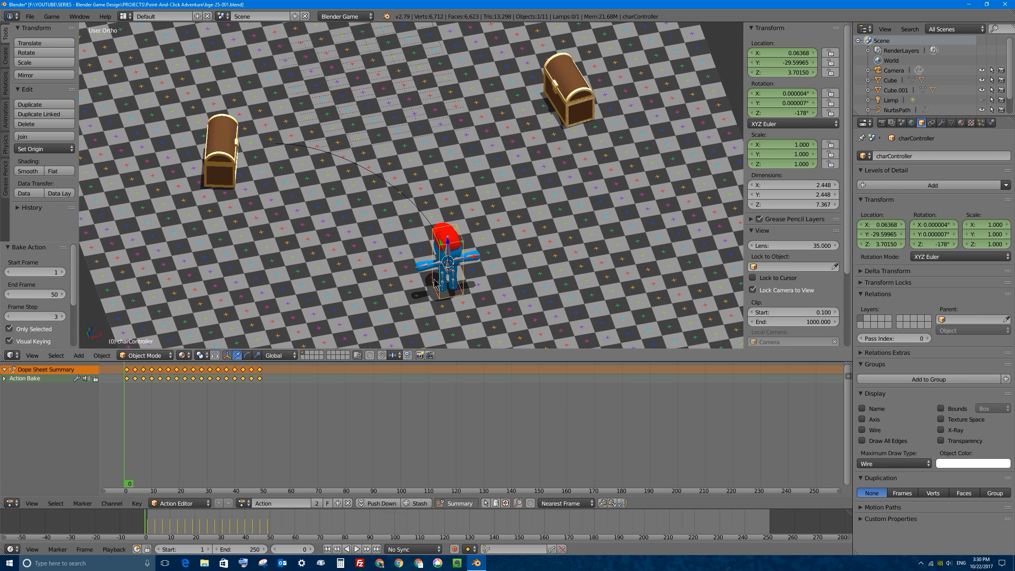
{"action": "middle_click_drag", "start_coordinate": [499, 257], "coordinate": [371, 203]}
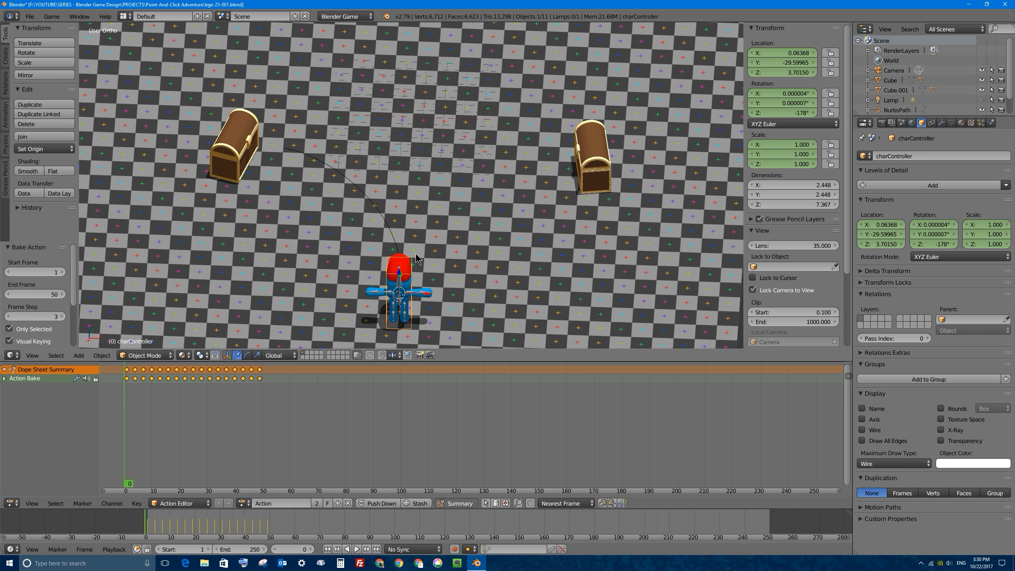
{"action": "middle_click_drag", "start_coordinate": [441, 287], "coordinate": [439, 246], "text": "shift"}
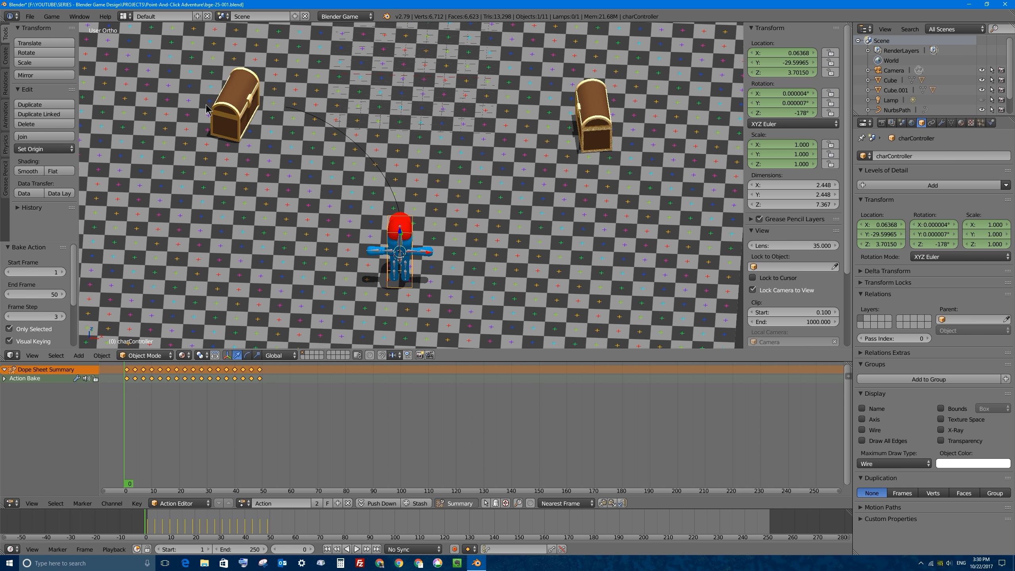
{"action": "left_click", "coordinate": [278, 503]}
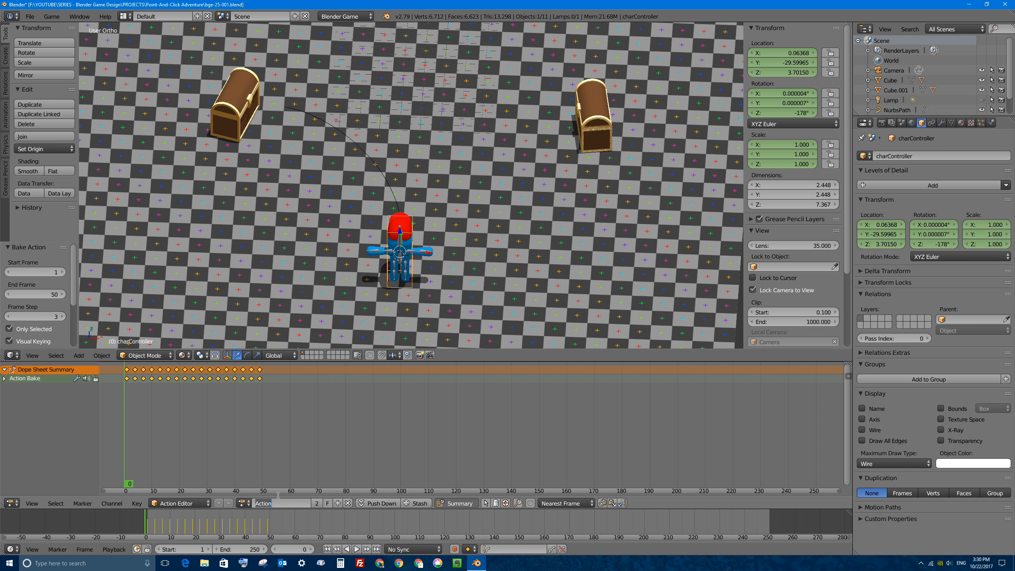
{"action": "type", "text": "1-2"}
{"action": "left_click", "coordinate": [327, 502]}
{"action": "left_click", "coordinate": [348, 503]}
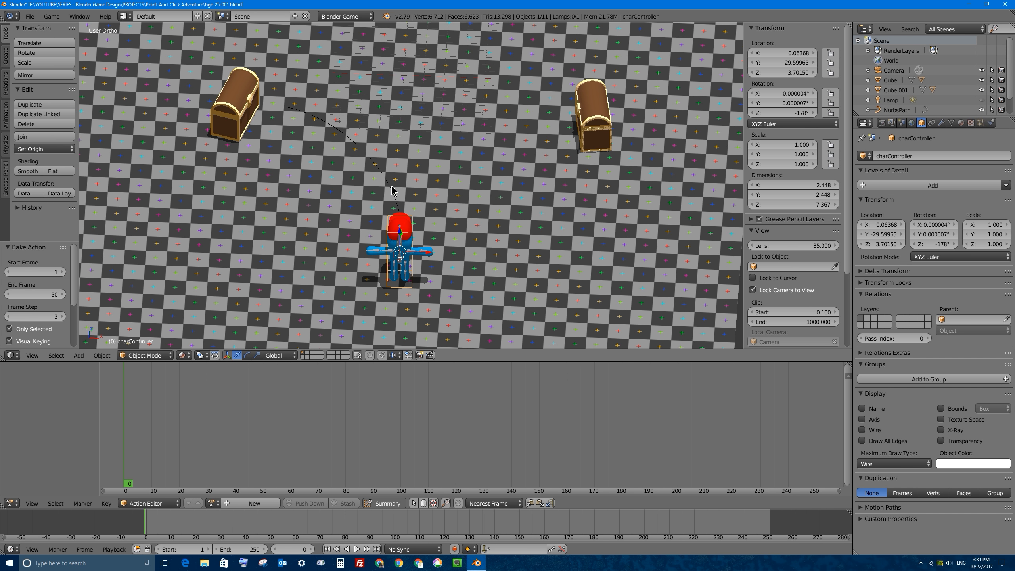
Step: In top view, move NurbsPath's end control point about 25.2 units in X toward the other chest, and its neighbouring point about 16.2 units
{"action": "right_click", "coordinate": [400, 225]}
{"action": "key", "text": "KP_7"}
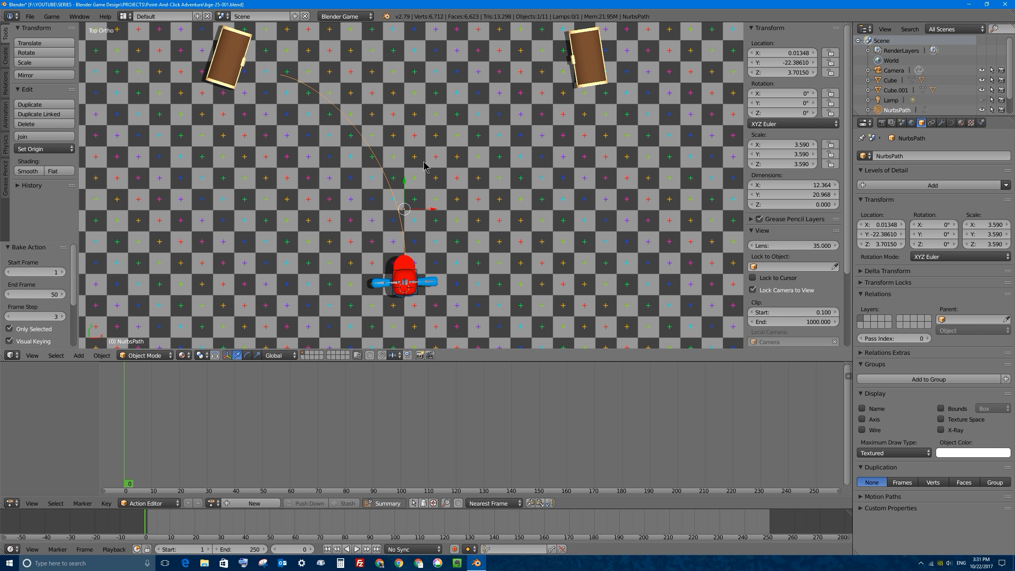
{"action": "key", "text": "Tab"}
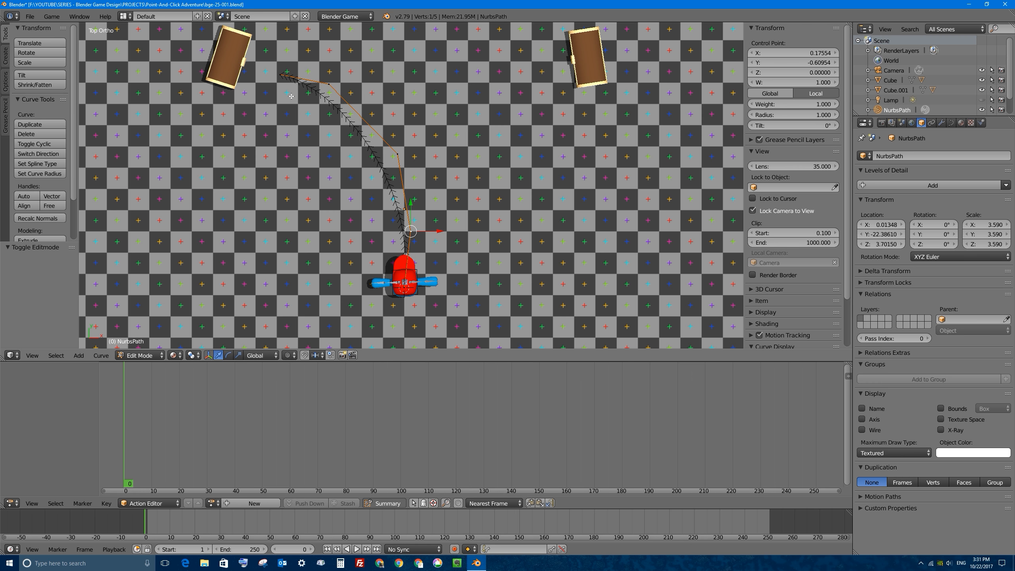
{"action": "right_click", "coordinate": [282, 74]}
{"action": "key", "text": "g"}
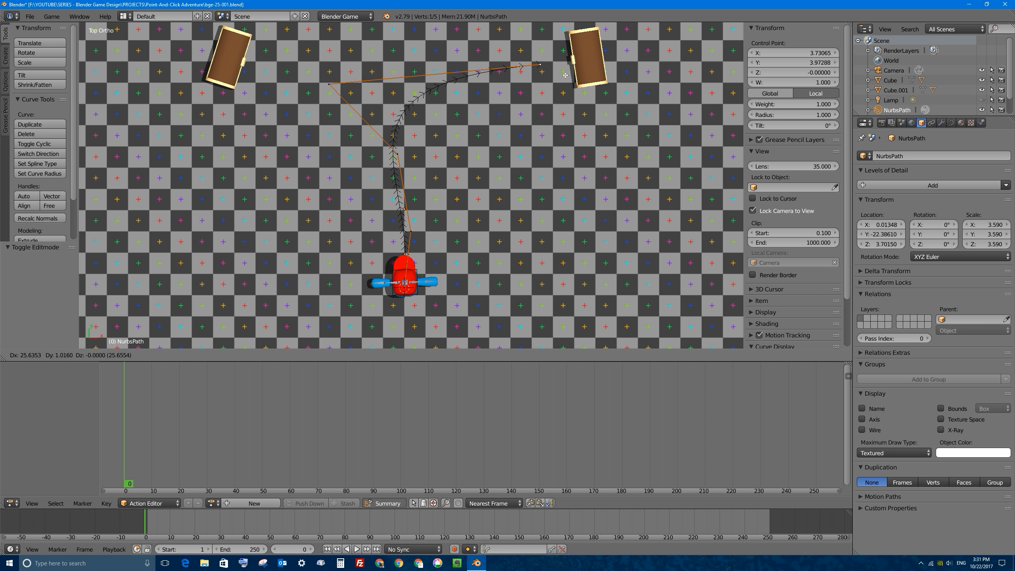
{"action": "left_click", "coordinate": [561, 77]}
{"action": "right_click", "coordinate": [328, 84]}
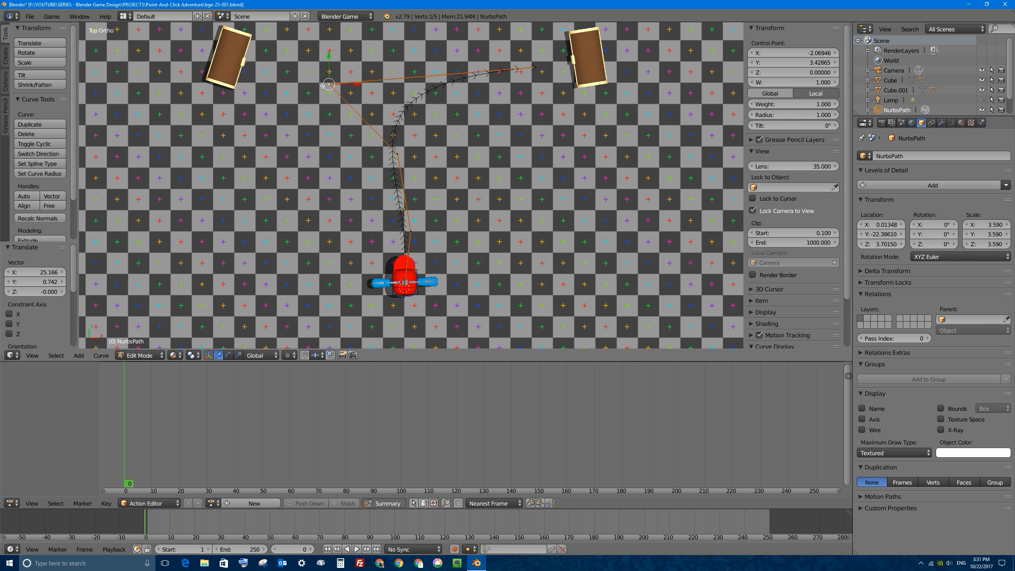
{"action": "key", "text": "g"}
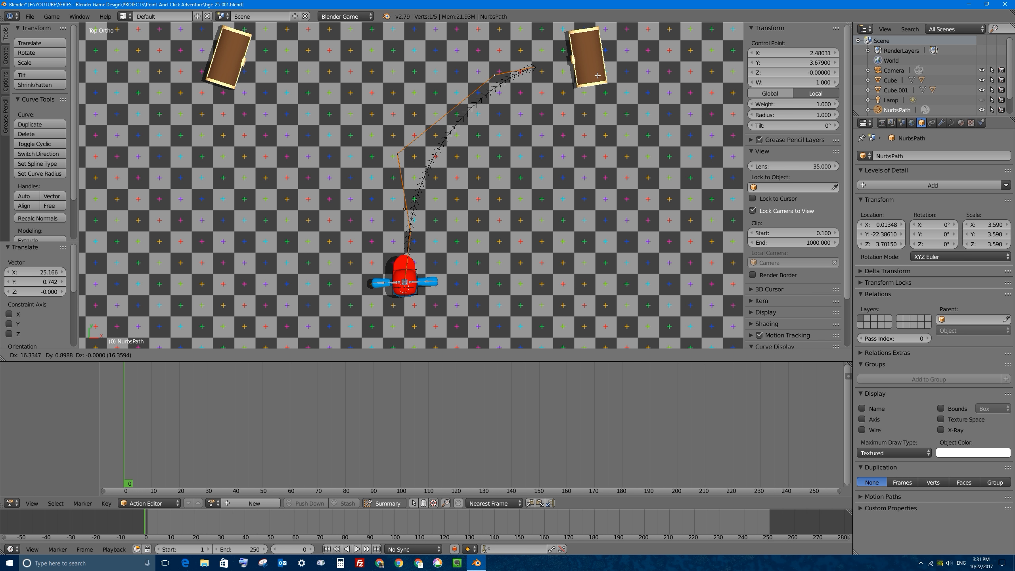
{"action": "left_click", "coordinate": [595, 76]}
Step: Move the path's middle control point about 2 units up in Y and the point near the character about -0.5 along X, then leave Edit Mode
{"action": "right_click", "coordinate": [397, 153]}
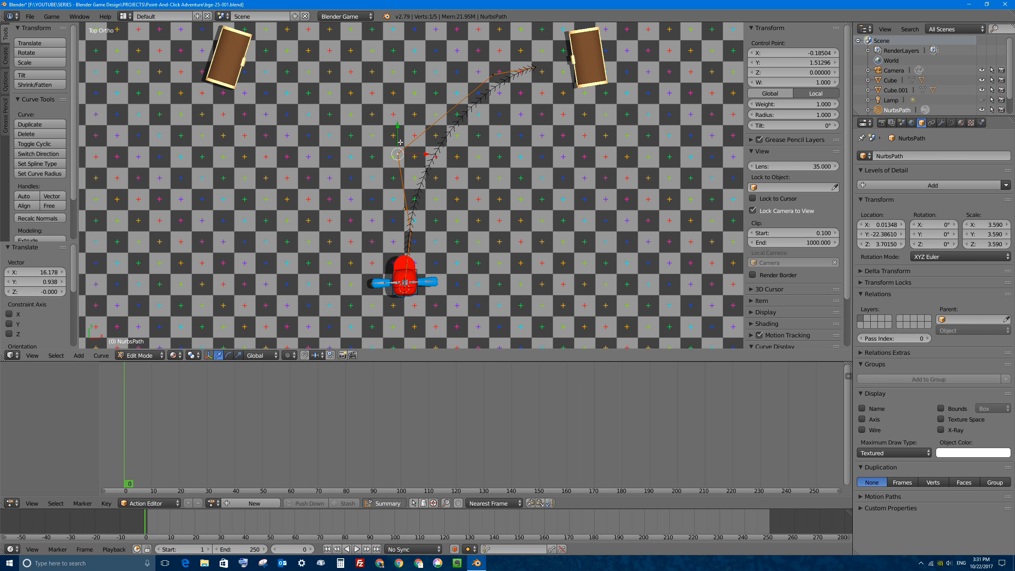
{"action": "key", "text": "g"}
{"action": "left_click", "coordinate": [394, 109]}
{"action": "right_click", "coordinate": [409, 228]}
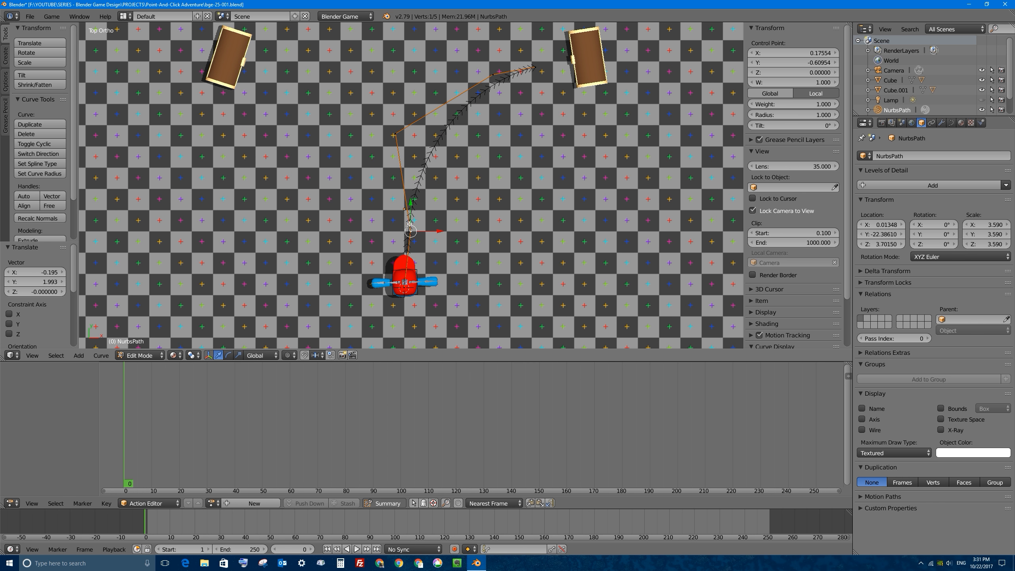
{"action": "key", "text": "g"}
{"action": "key", "text": "x"}
{"action": "left_click", "coordinate": [436, 231]}
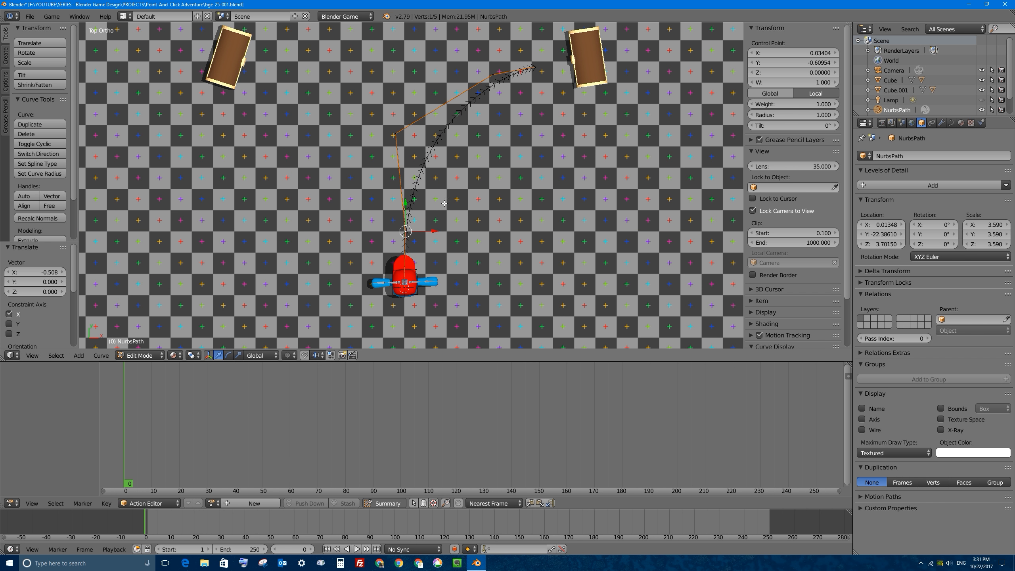
{"action": "middle_click_drag", "start_coordinate": [437, 184], "coordinate": [305, 255]}
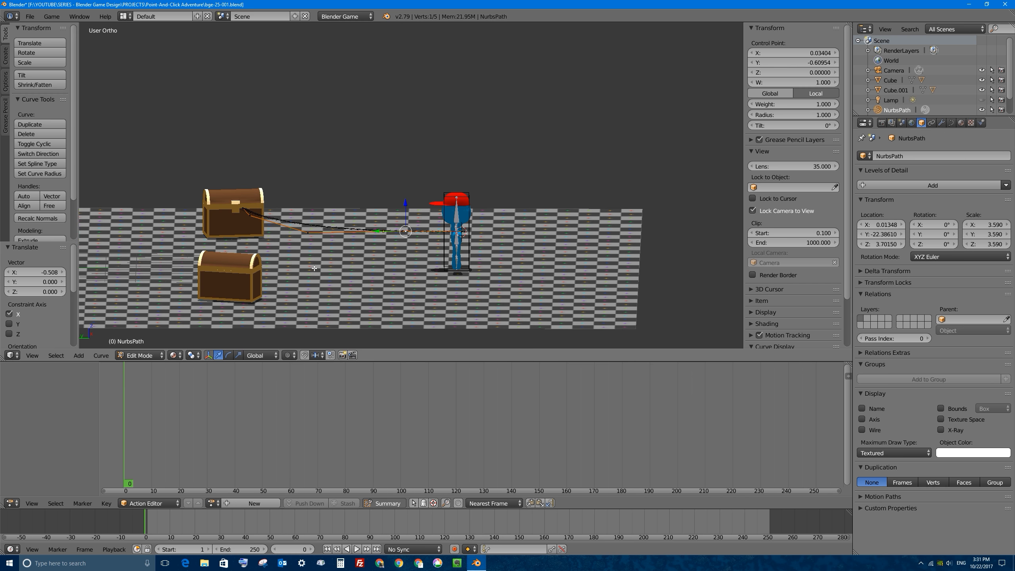
{"action": "key", "text": "KP_7"}
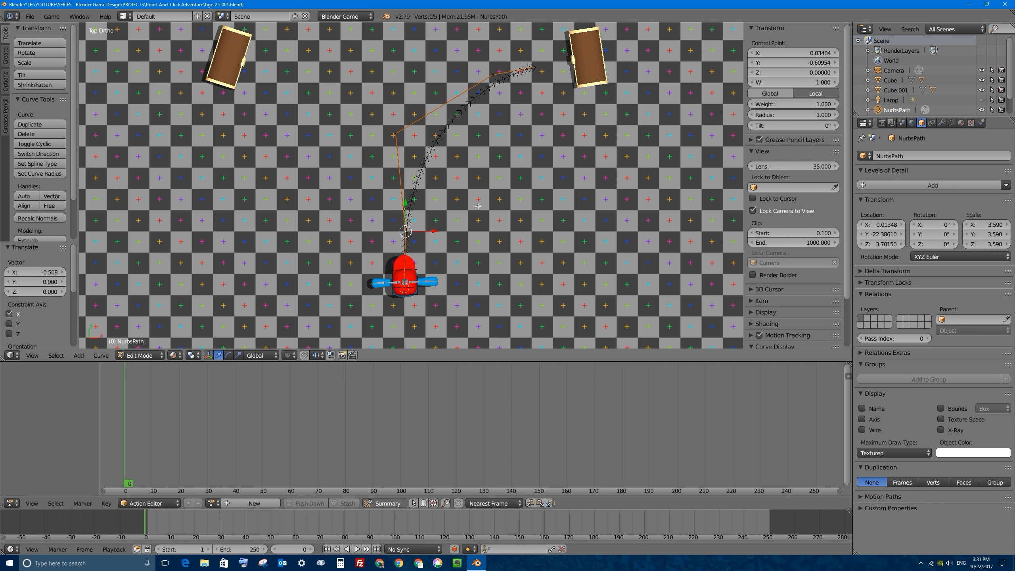
{"action": "key", "text": "Tab"}
Step: Parent charController to the reshaped NurbsPath with the Follow Path option
{"action": "middle_click_drag", "start_coordinate": [444, 300], "coordinate": [519, 216]}
{"action": "right_click", "coordinate": [572, 205]}
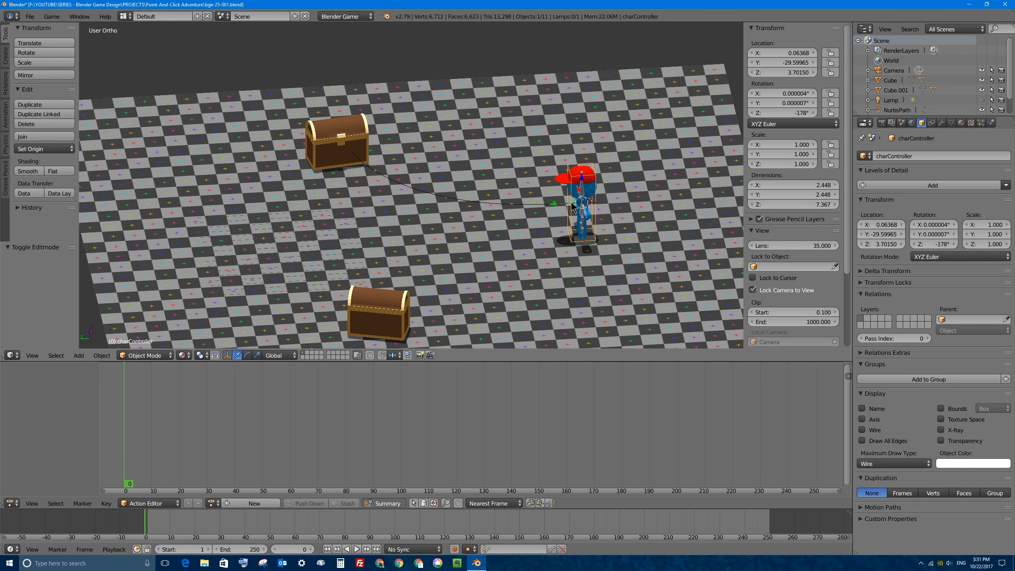
{"action": "right_click", "coordinate": [518, 205], "text": "shift"}
{"action": "key", "text": "ctrl+p"}
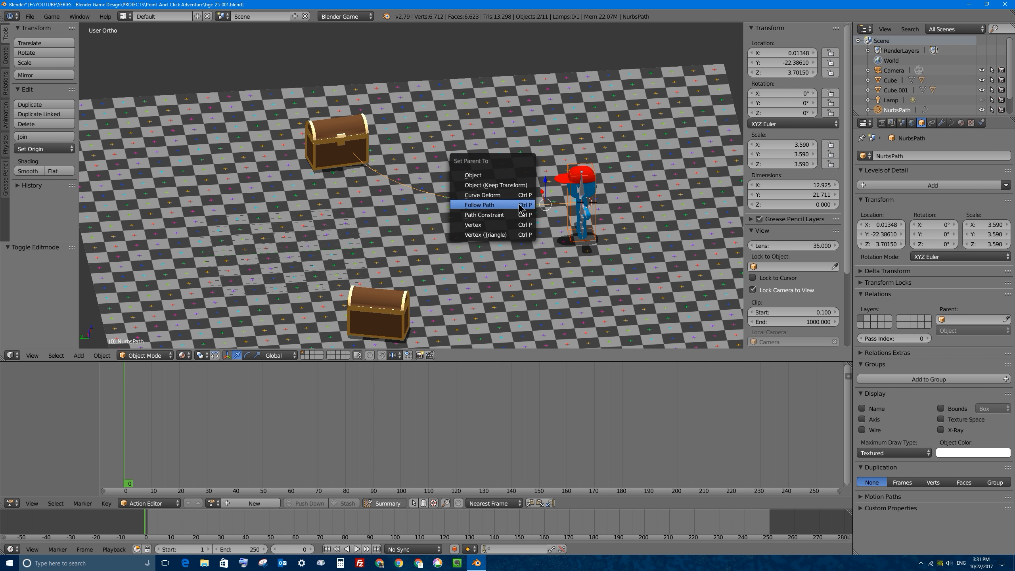
{"action": "left_click", "coordinate": [498, 205]}
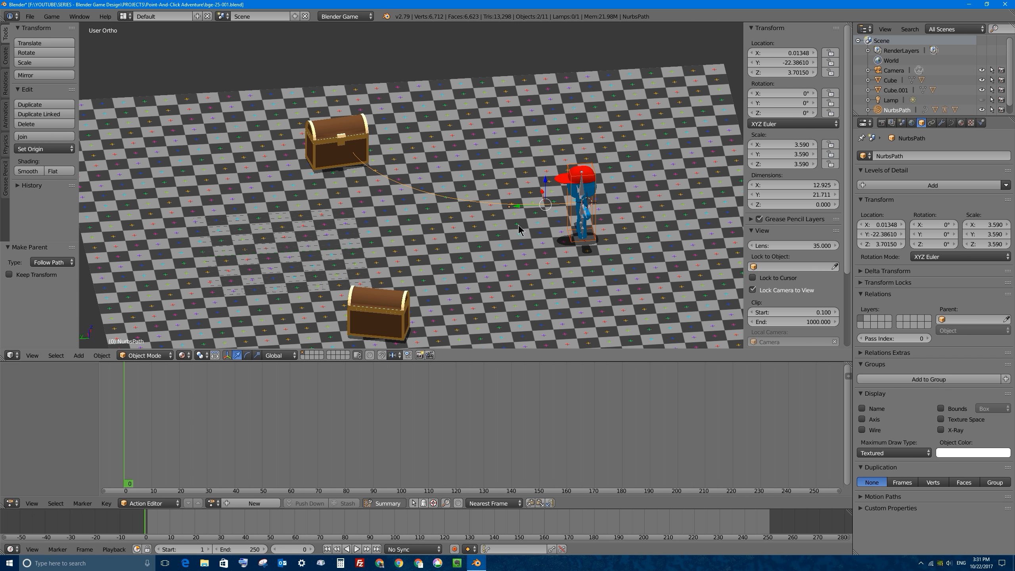
Step: Play back the character's movement along the reshaped path and return to frame 0
{"action": "middle_click_drag", "start_coordinate": [518, 225], "coordinate": [453, 224]}
{"action": "key", "text": "alt+a"}
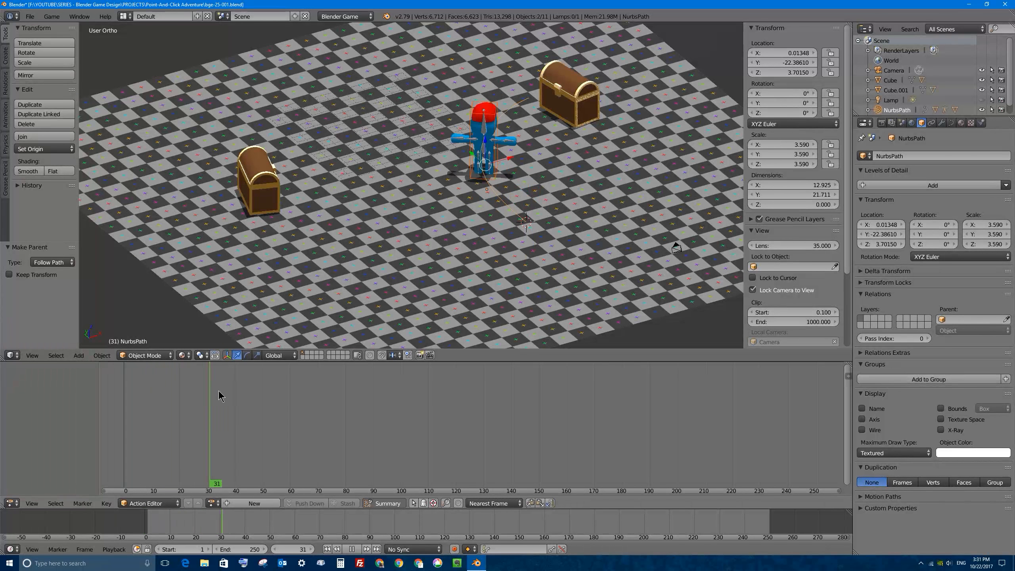
{"action": "key", "text": "alt+a"}
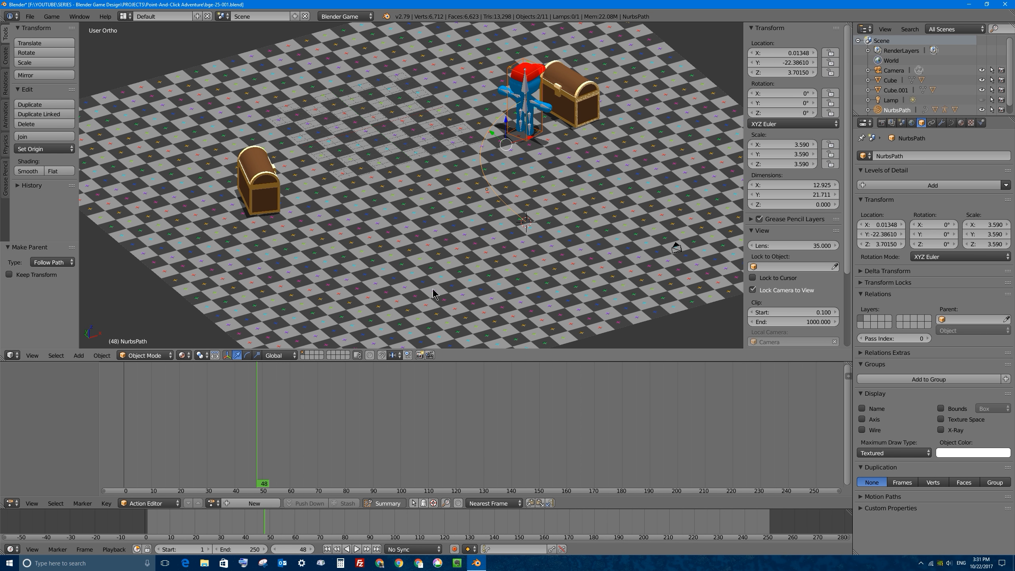
{"action": "key", "text": "alt+a"}
{"action": "left_click_drag", "start_coordinate": [264, 437], "coordinate": [123, 438]}
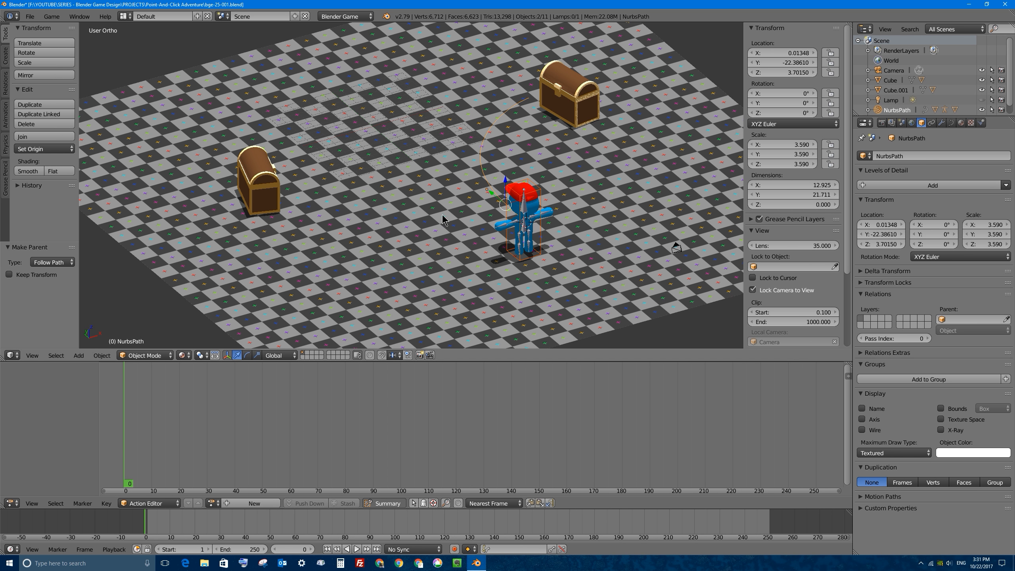
Step: Bake charController's movement to a new object action ending at frame 50, with frame step 3, Visual Keying and Clear Parents
{"action": "right_click", "coordinate": [531, 188]}
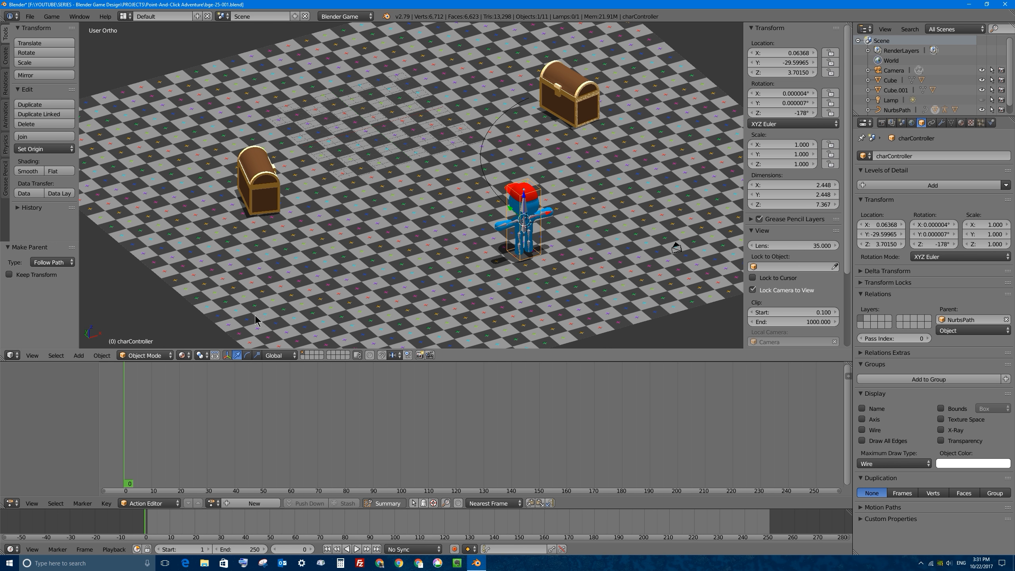
{"action": "left_click", "coordinate": [106, 355]}
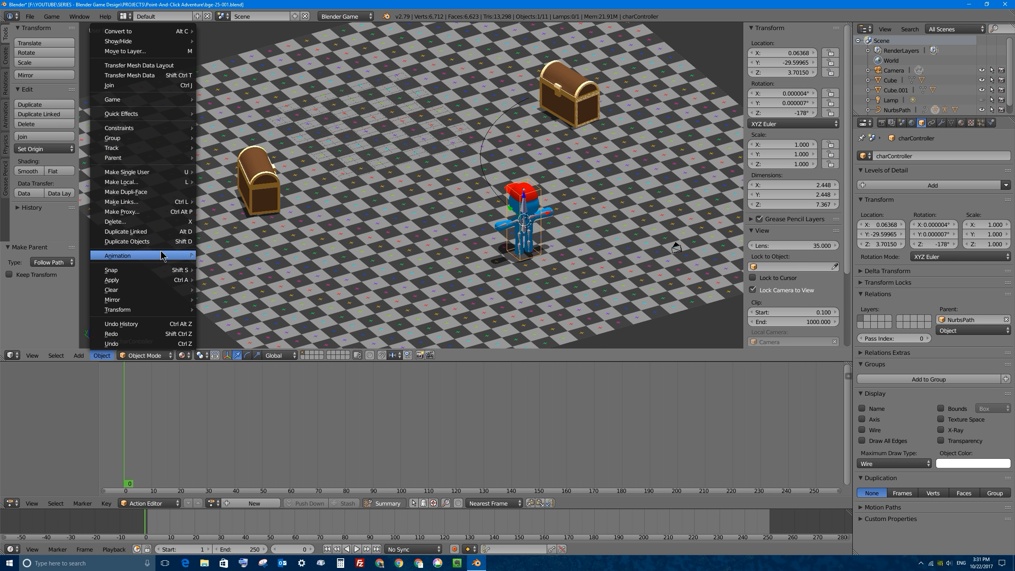
{"action": "mouse_move", "coordinate": [163, 255]}
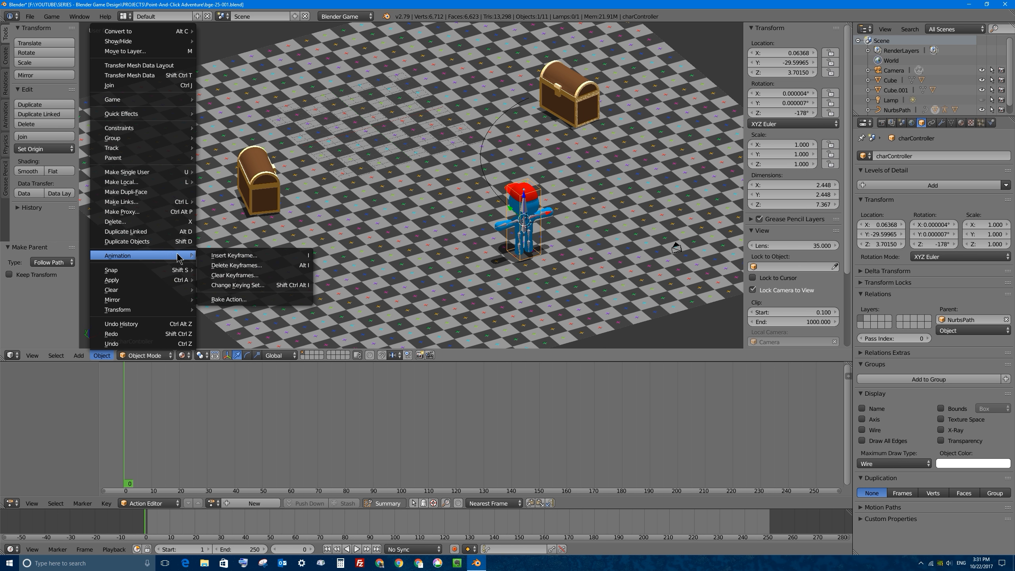
{"action": "left_click", "coordinate": [255, 300]}
{"action": "left_click_drag", "start_coordinate": [249, 304], "coordinate": [398, 192]}
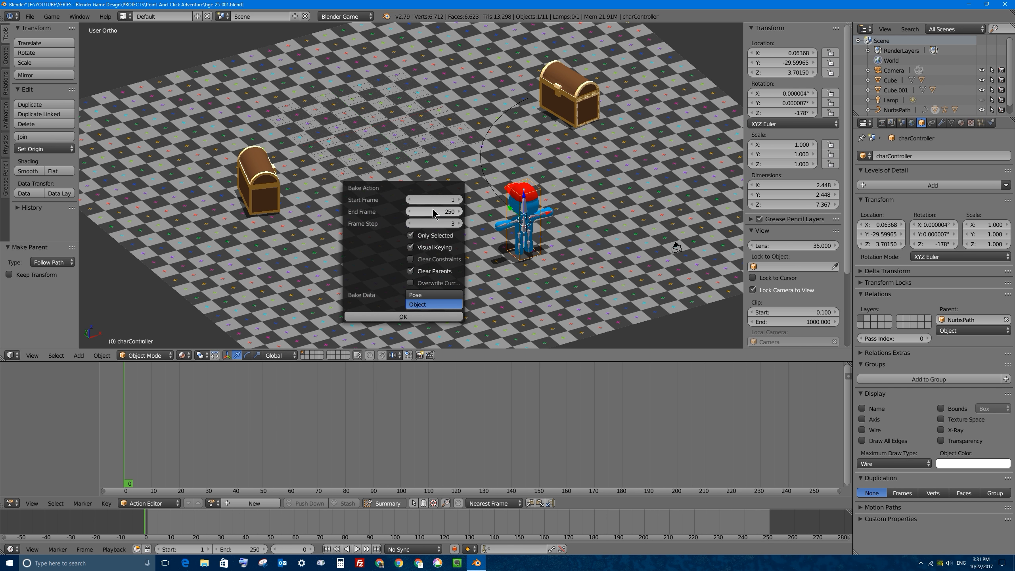
{"action": "left_click", "coordinate": [452, 212]}
{"action": "type", "text": "50"}
{"action": "key", "text": "Return"}
{"action": "left_click", "coordinate": [410, 247]}
{"action": "left_click", "coordinate": [410, 315]}
Step: Play back the newly baked walk to the second chest and scrub past its last keyframe to frame 61
{"action": "key", "text": "alt+a"}
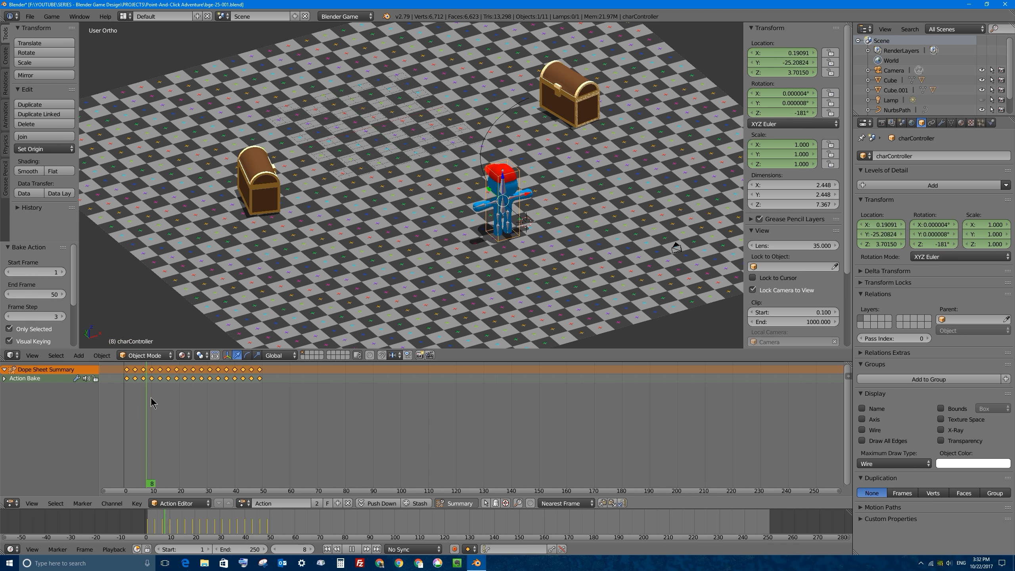
{"action": "key", "text": "alt+a"}
{"action": "mouse_move", "coordinate": [287, 394]}
{"action": "left_mouse_down"}
{"action": "mouse_move", "coordinate": [162, 393]}
{"action": "mouse_move", "coordinate": [293, 393]}
{"action": "left_mouse_up"}
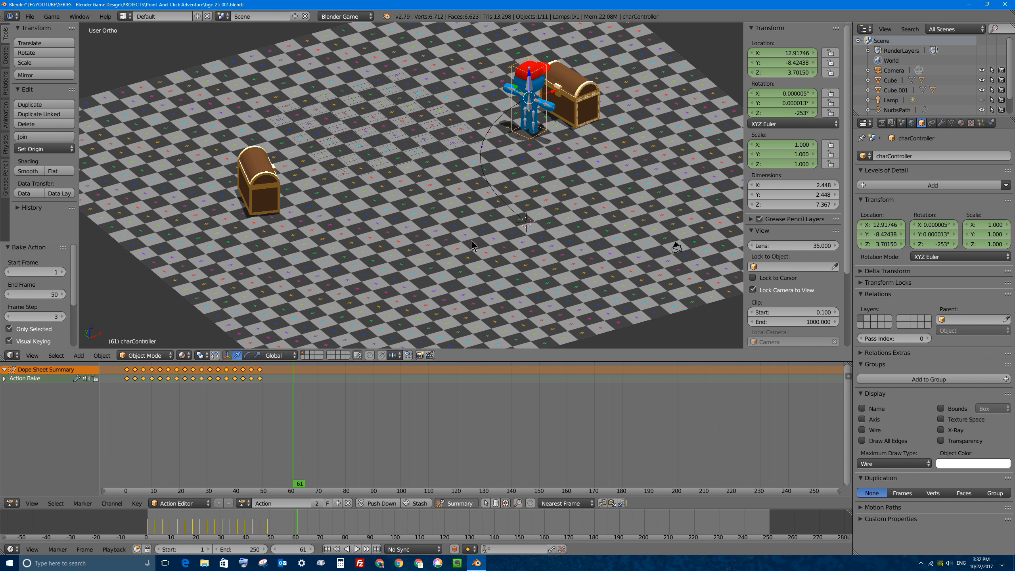
Step: Rename the new baked action to 1-3, return to frame 0, and give the action a fake user before unlinking it
{"action": "left_click", "coordinate": [275, 504]}
{"action": "type", "text": "1-3"}
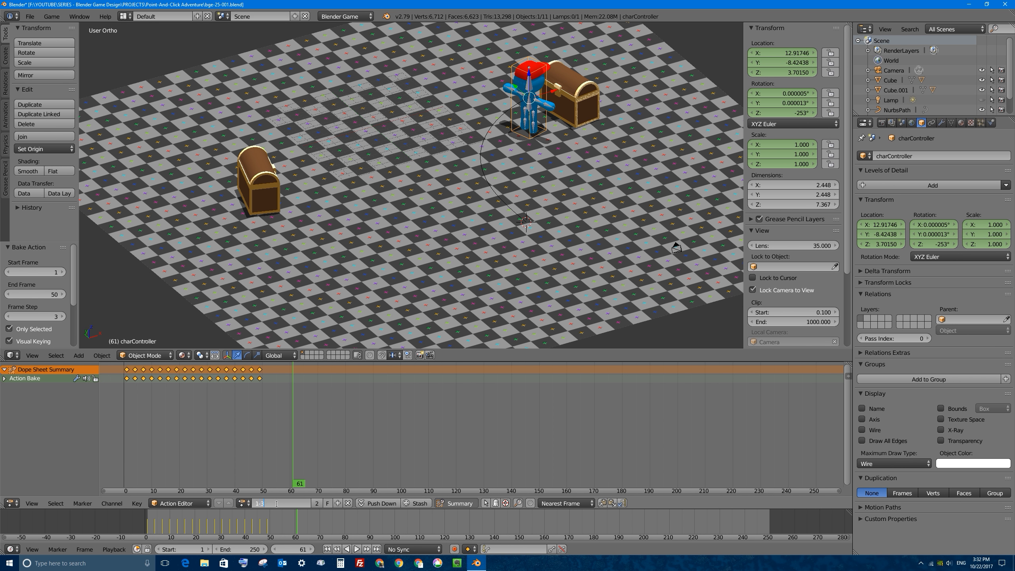
{"action": "key", "text": "Return"}
{"action": "left_click_drag", "start_coordinate": [283, 398], "coordinate": [123, 388]}
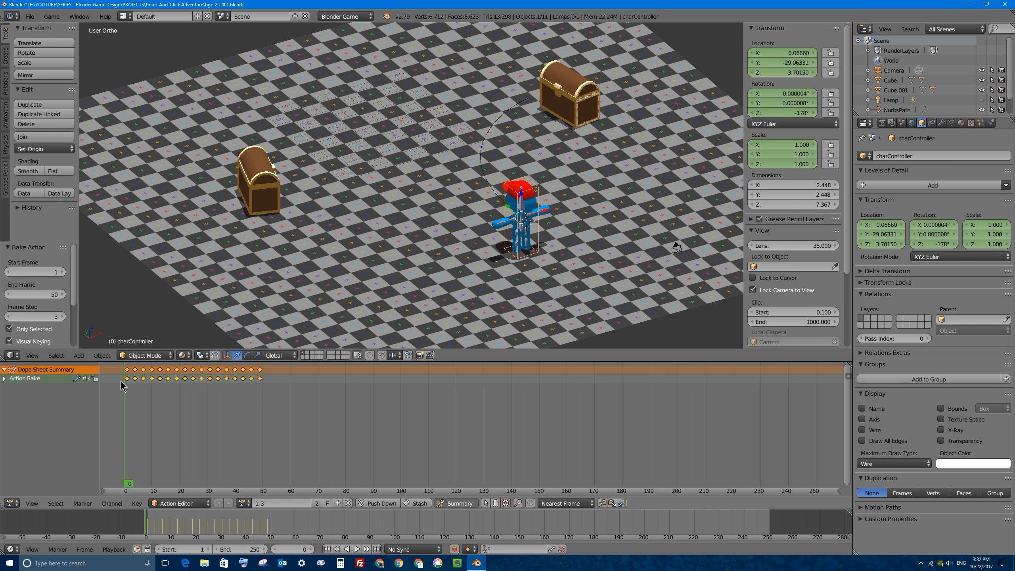
{"action": "left_click", "coordinate": [327, 503]}
{"action": "left_click", "coordinate": [347, 503]}
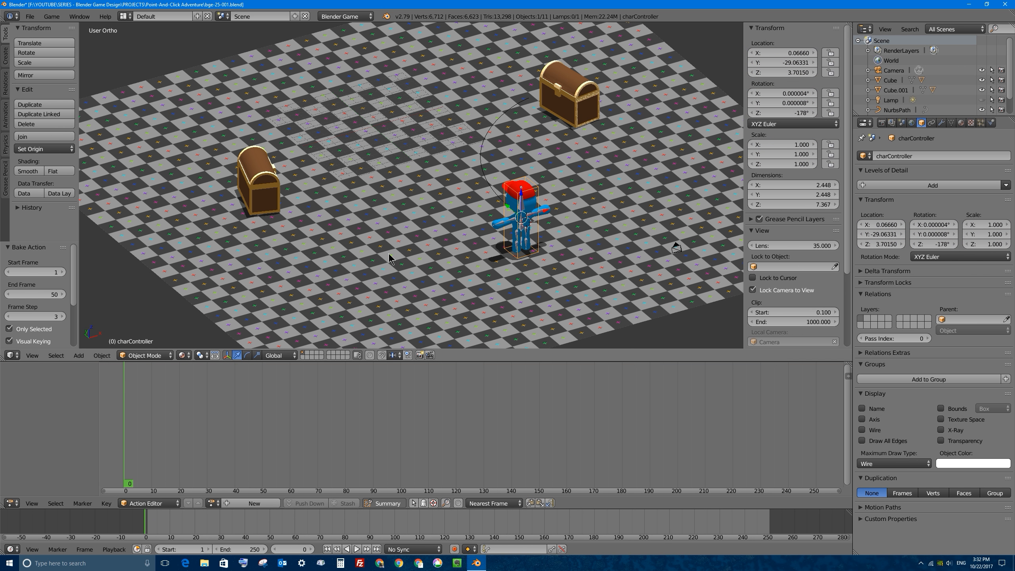
Step: Save the Blender file over its existing version
{"action": "key", "text": "ctrl+s"}
{"action": "left_click", "coordinate": [451, 197]}
Step: Move NurbsPath's start control point from the character to the front of the first chest, at about X -3.66, Y 3.83
{"action": "key", "text": "KP_7"}
{"action": "middle_click_drag", "start_coordinate": [559, 86], "coordinate": [516, 191], "text": "shift"}
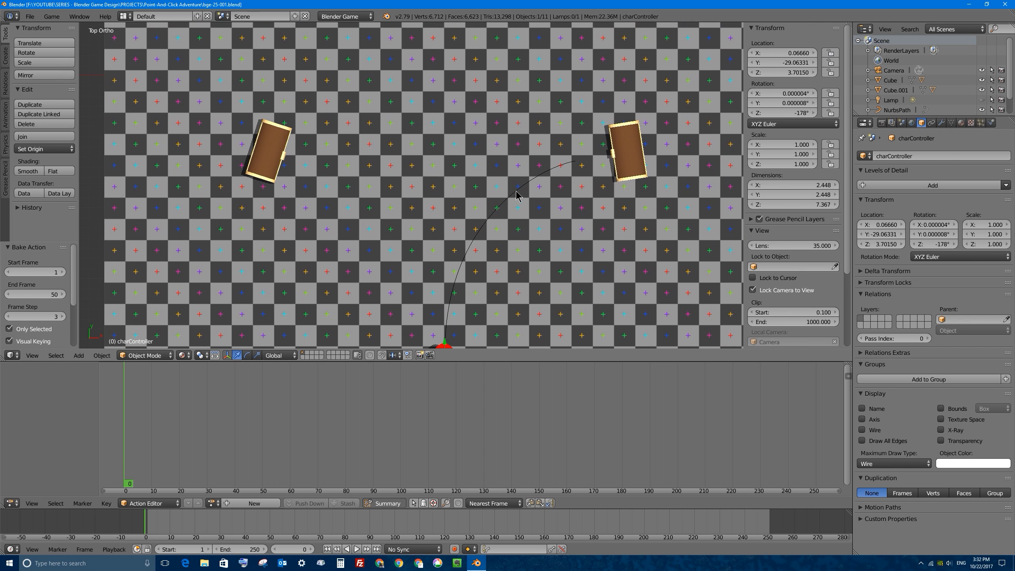
{"action": "right_click", "coordinate": [533, 176]}
{"action": "middle_click_drag", "start_coordinate": [475, 282], "coordinate": [472, 225], "text": "shift"}
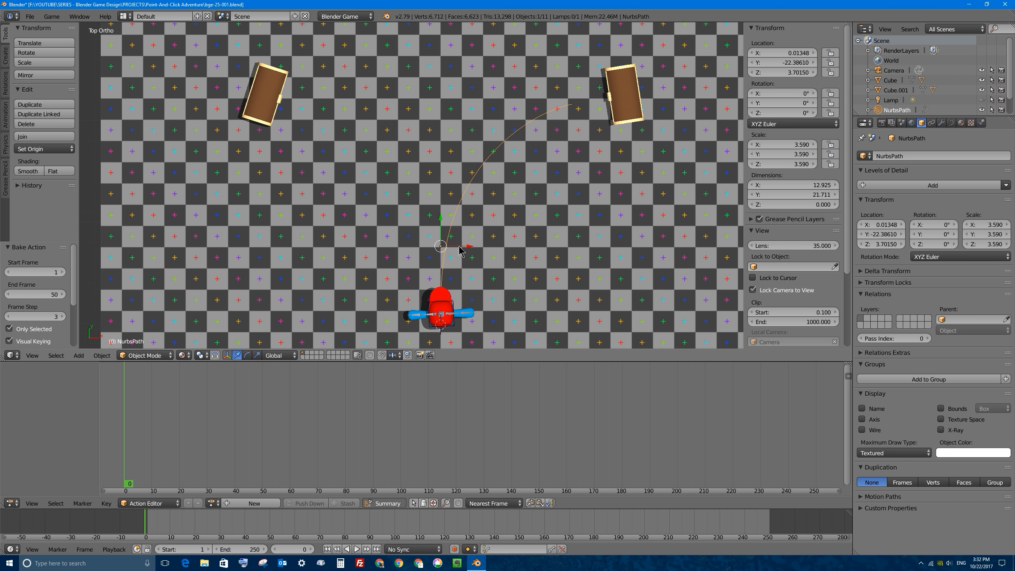
{"action": "key", "text": "Tab"}
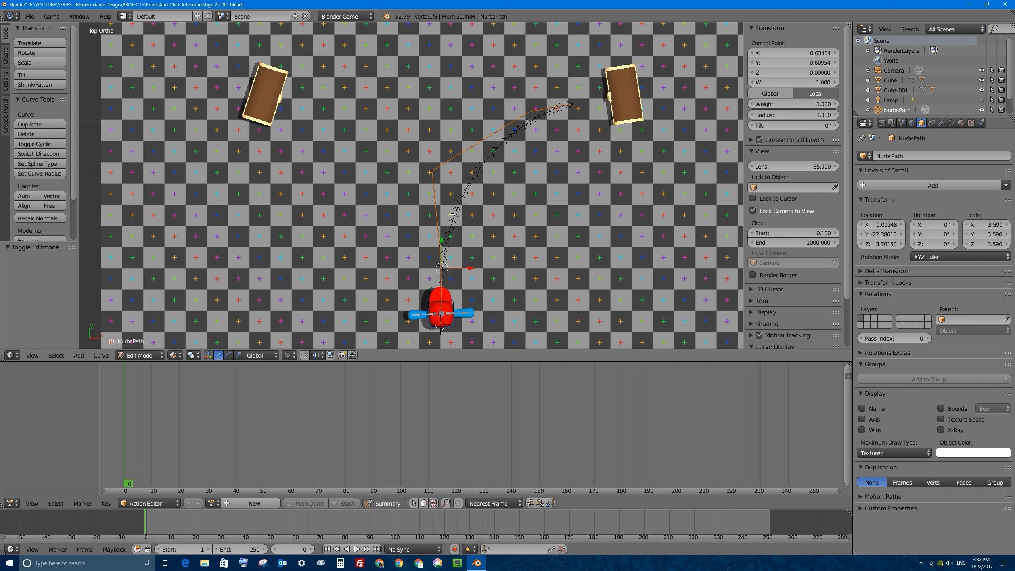
{"action": "right_click", "coordinate": [441, 322]}
{"action": "key", "text": "g"}
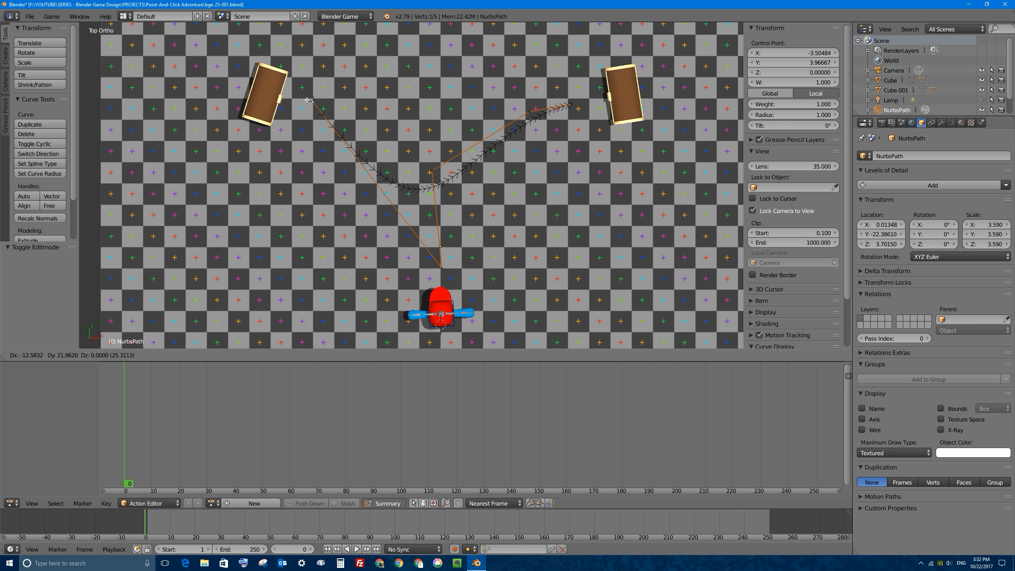
{"action": "left_click", "coordinate": [306, 106]}
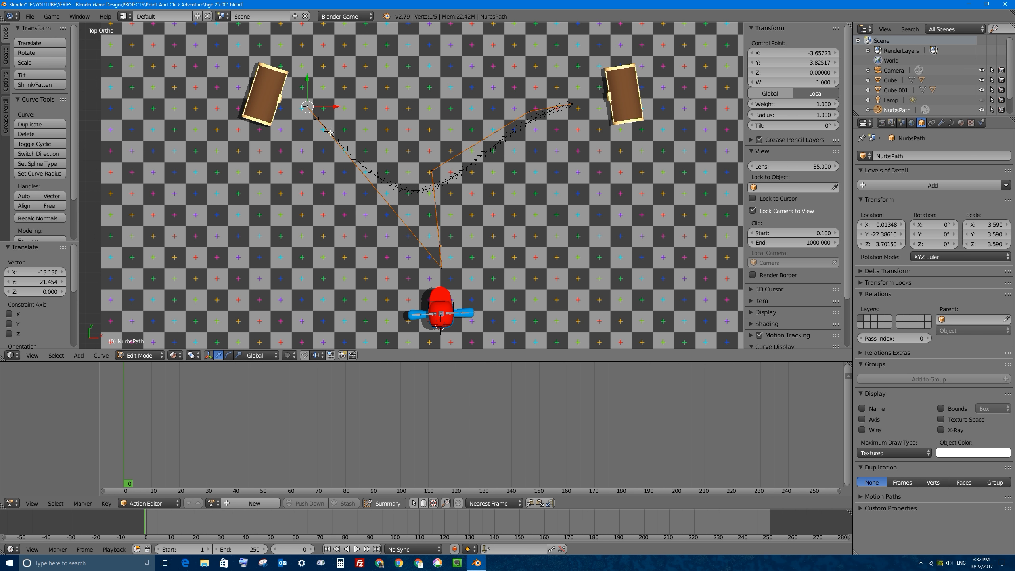
Step: Move the path's second control point near the first chest, settling it at about X -2.80, Y 3.62
{"action": "right_click", "coordinate": [441, 268]}
{"action": "key", "text": "g"}
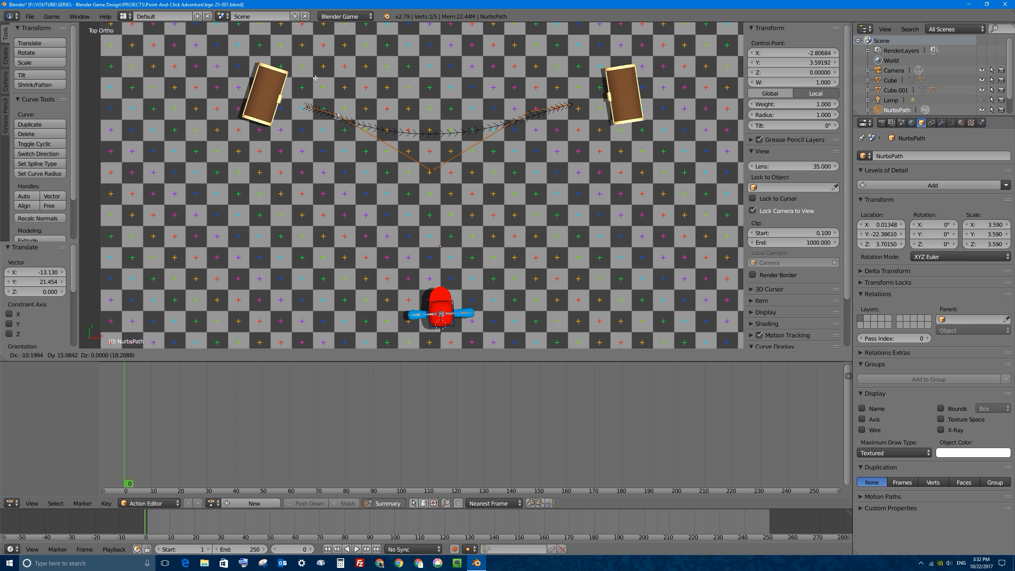
{"action": "left_click", "coordinate": [313, 114]}
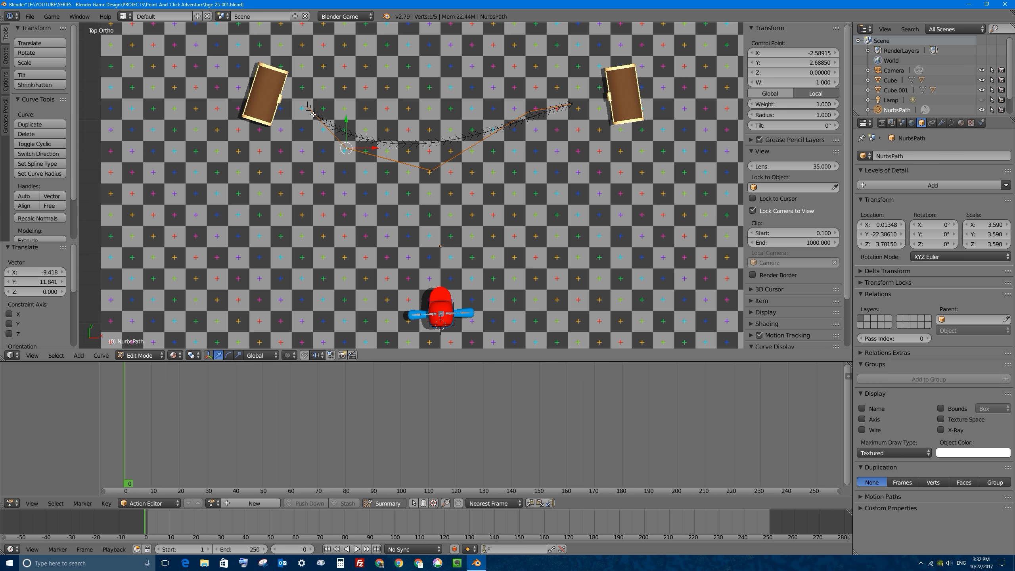
{"action": "key", "text": "g"}
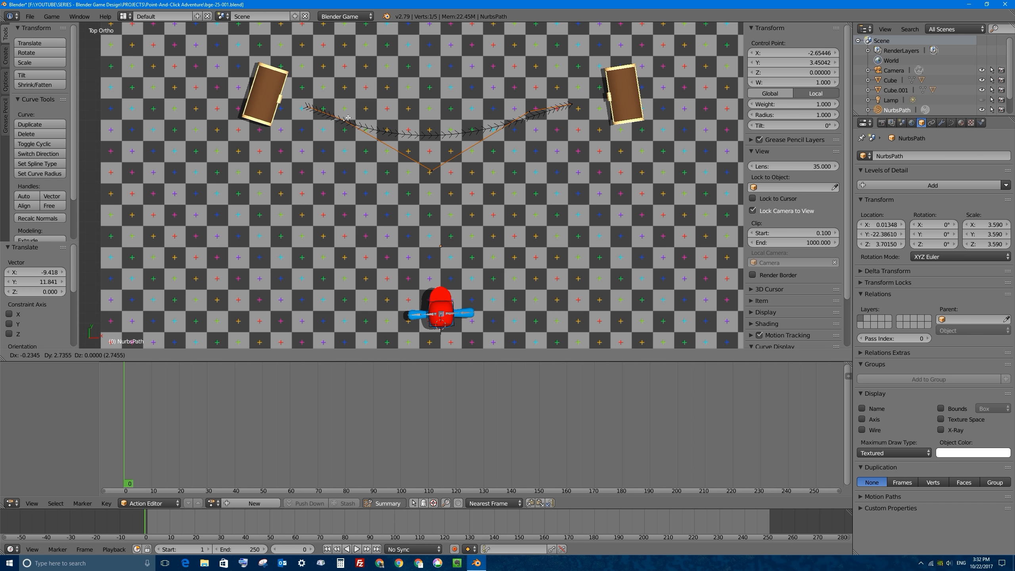
{"action": "left_click", "coordinate": [344, 118]}
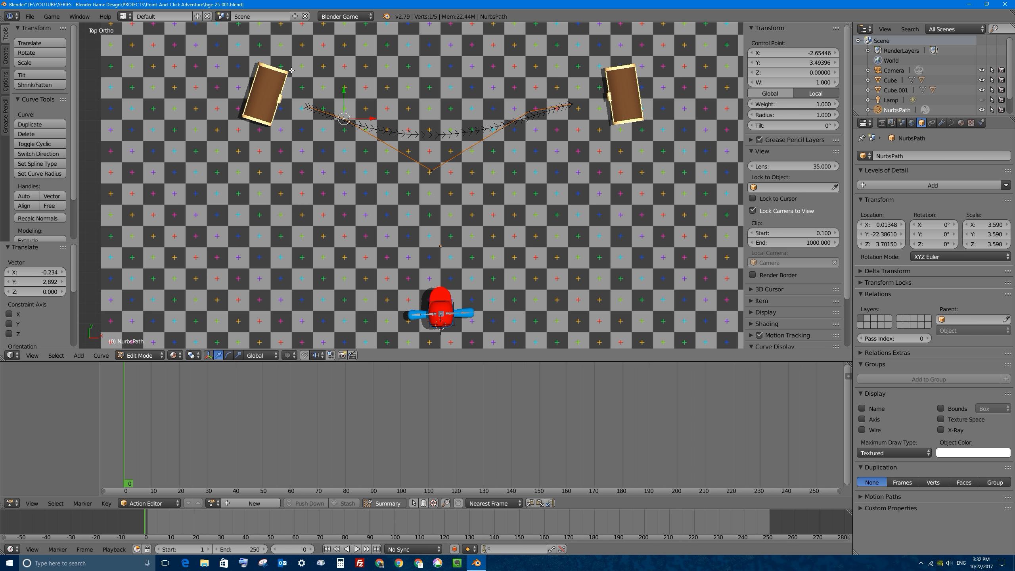
{"action": "key", "text": "g"}
{"action": "left_click", "coordinate": [326, 152]}
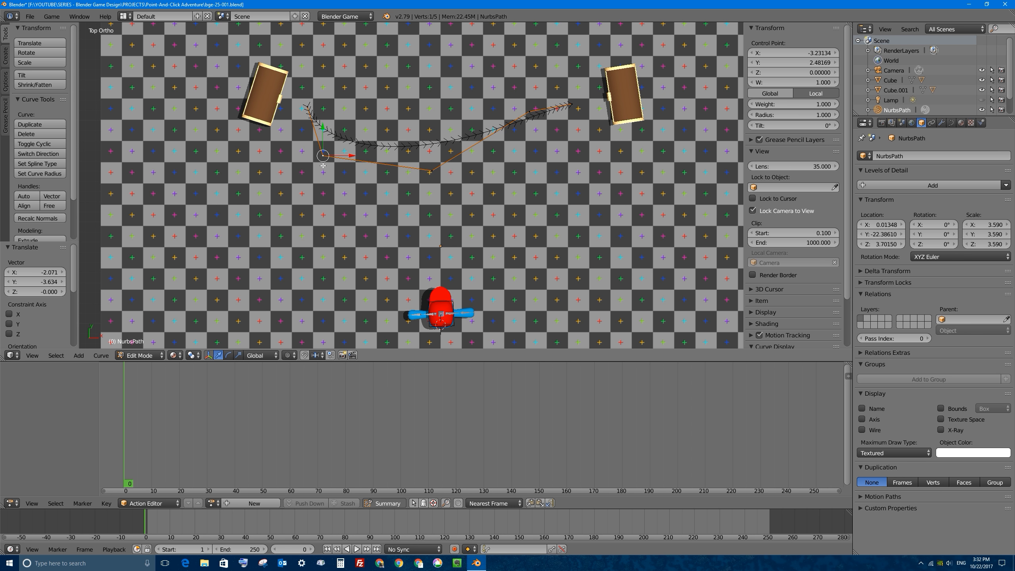
{"action": "key", "text": "g"}
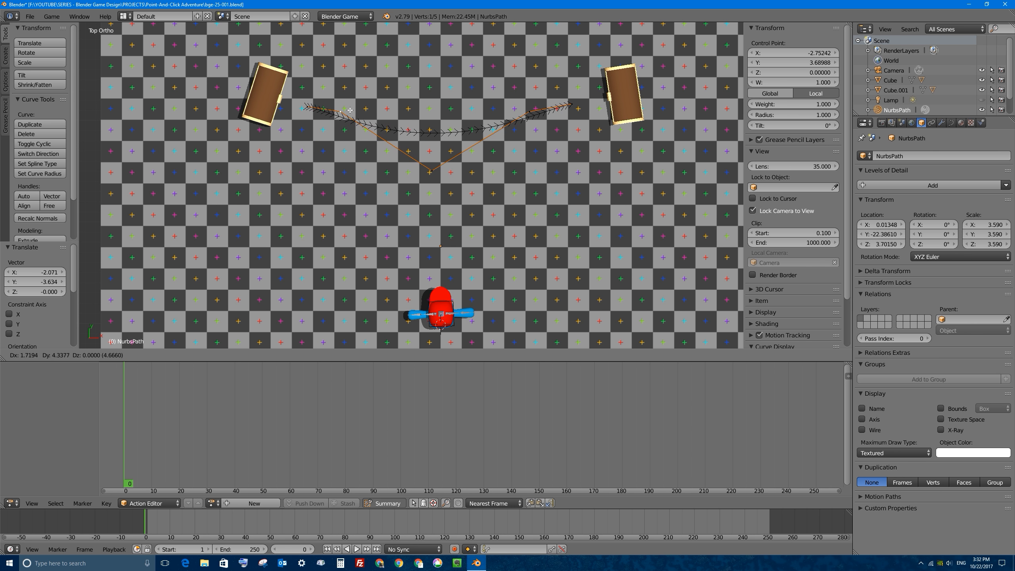
{"action": "left_click", "coordinate": [348, 109]}
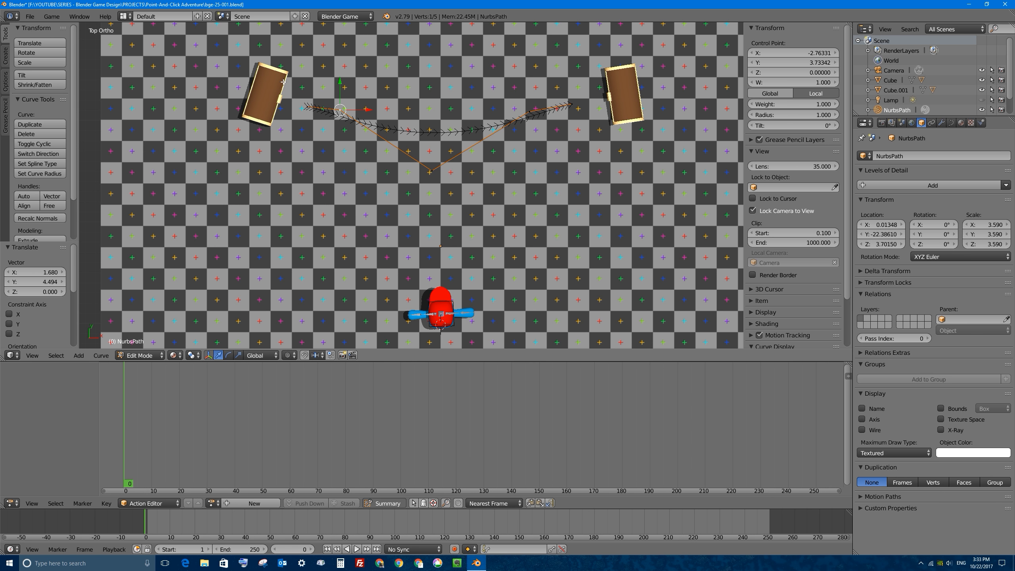
{"action": "key", "text": "g"}
{"action": "left_click", "coordinate": [335, 115]}
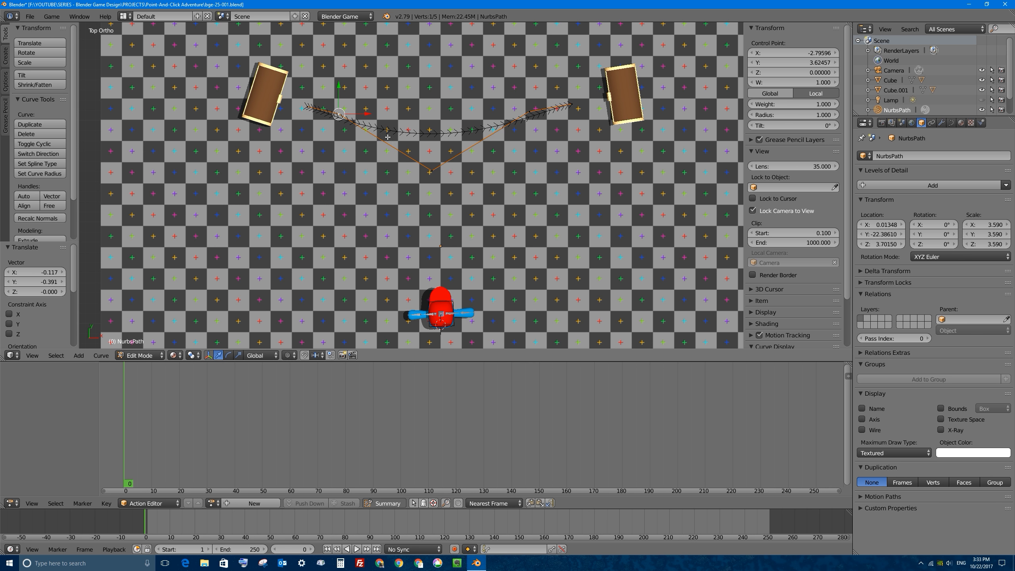
Step: Move the path's middle control point to about X 0.08, Y 3.17 to flatten the curve between the chests, and leave Edit Mode
{"action": "right_click", "coordinate": [430, 170]}
{"action": "key", "text": "g"}
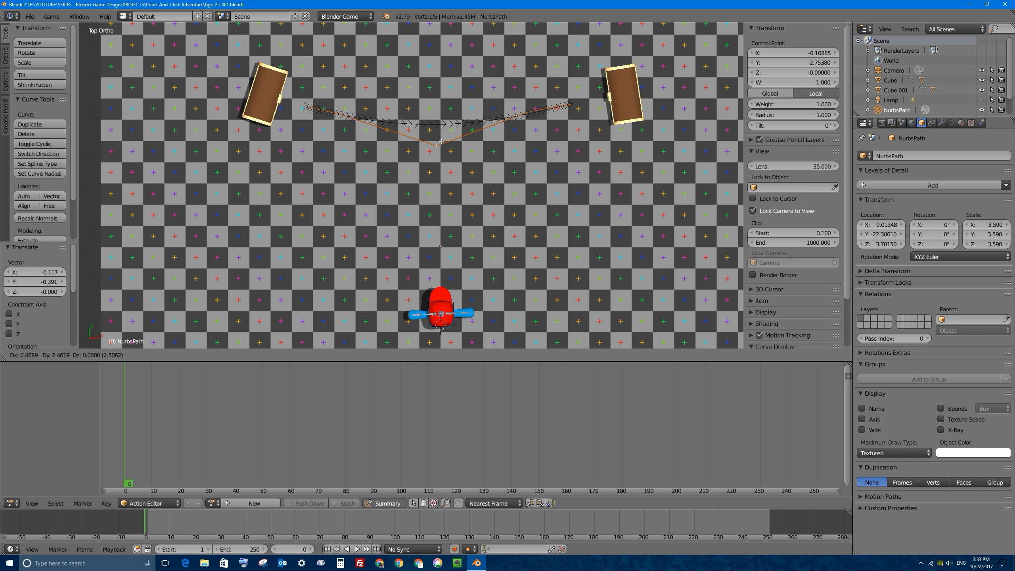
{"action": "left_click", "coordinate": [447, 127]}
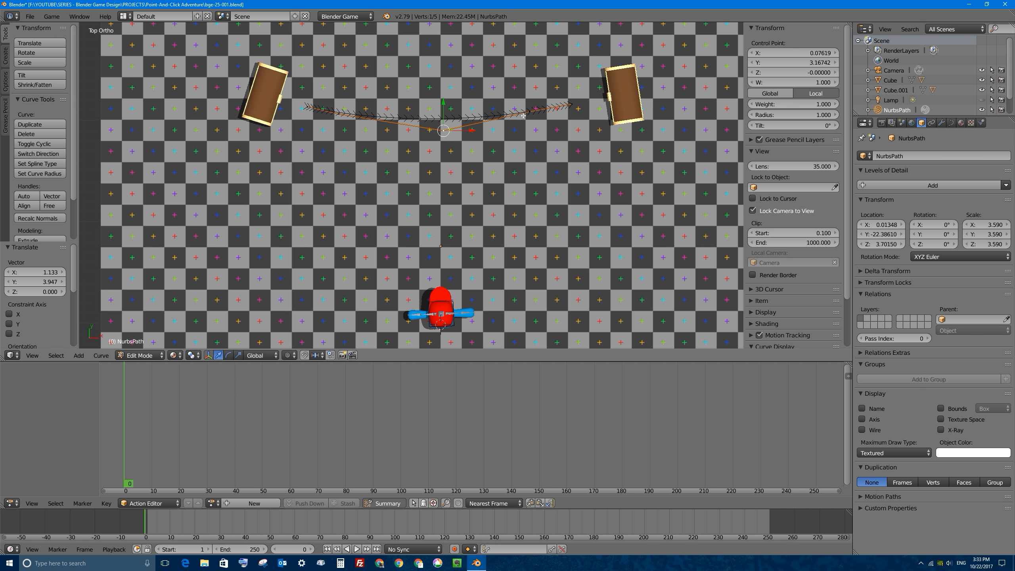
{"action": "key", "text": "Tab"}
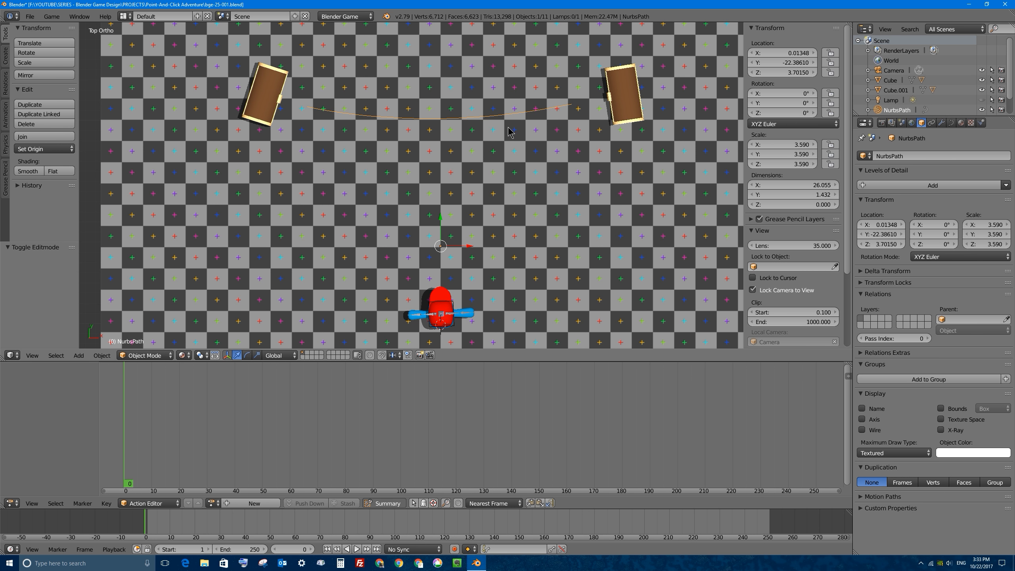
Step: Snap the 3D cursor to charController at the character's starting position
{"action": "middle_click_drag", "start_coordinate": [511, 166], "coordinate": [446, 216], "text": "shift"}
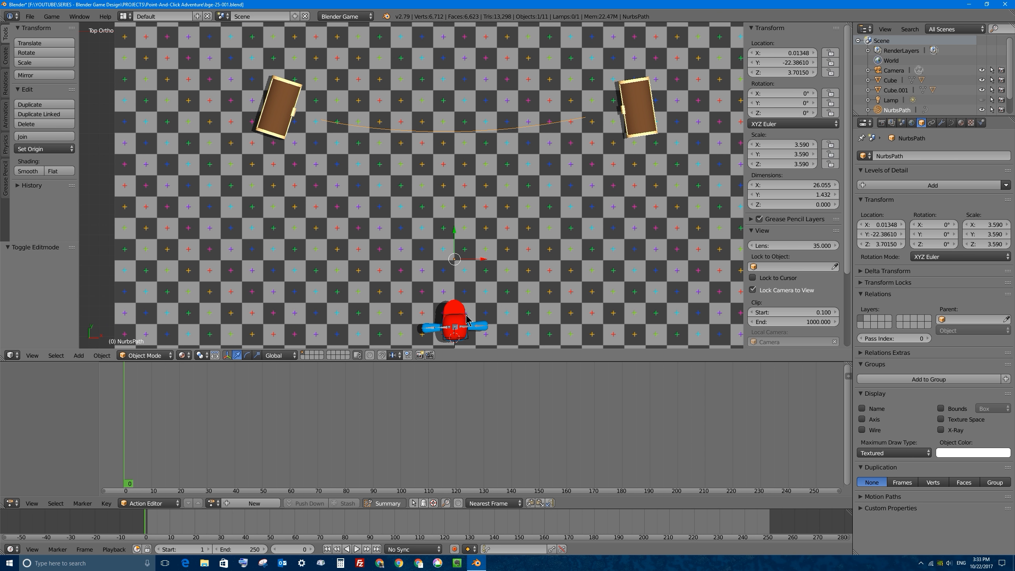
{"action": "right_click", "coordinate": [466, 320]}
{"action": "middle_click_drag", "start_coordinate": [474, 325], "coordinate": [455, 220], "text": "shift"}
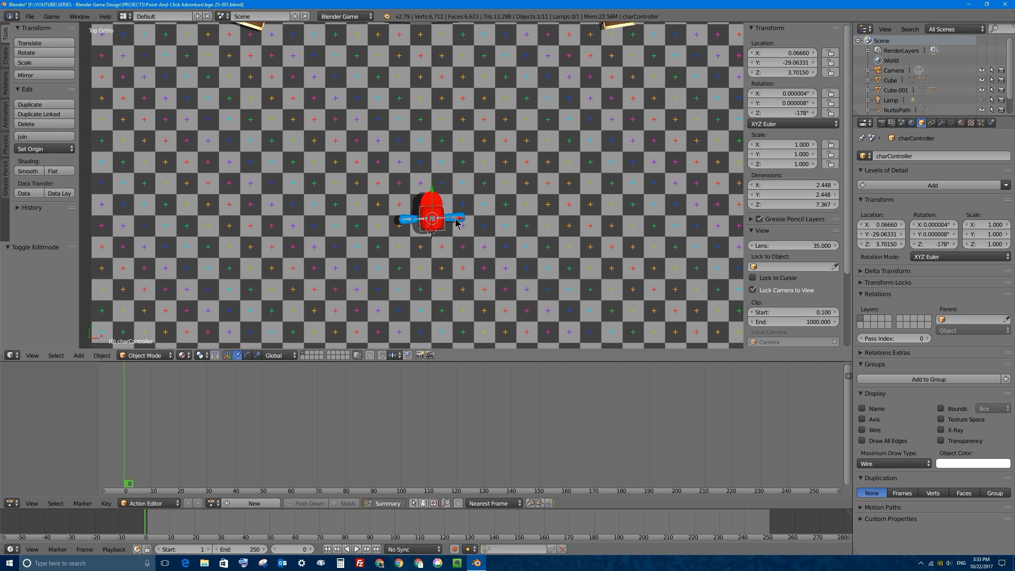
{"action": "middle_click_drag", "start_coordinate": [448, 276], "coordinate": [459, 195]}
{"action": "scroll", "coordinate": [459, 196], "scroll_direction": "up", "scroll_amount": 2}
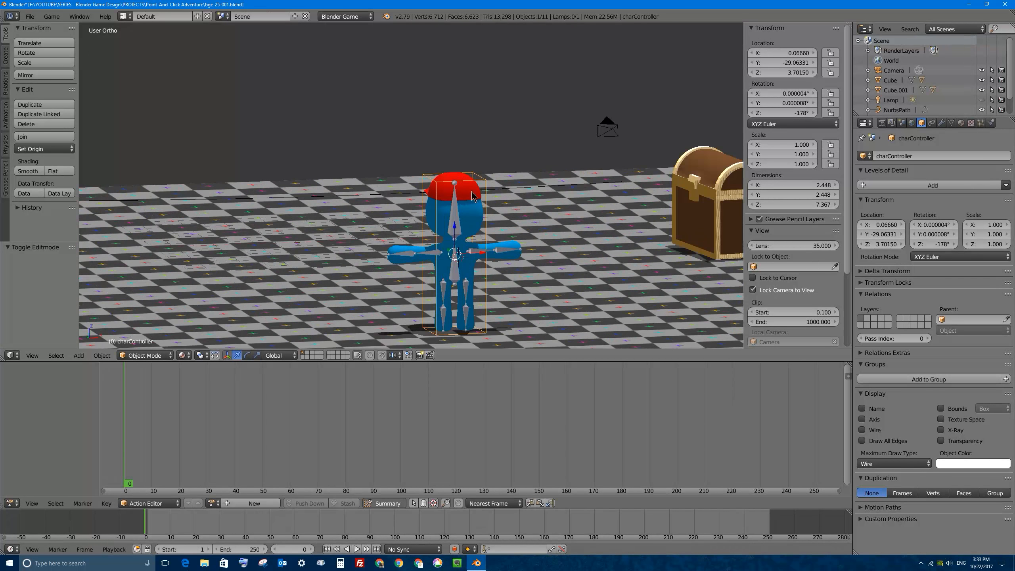
{"action": "middle_click_drag", "start_coordinate": [425, 264], "coordinate": [426, 220]}
{"action": "key", "text": "shift+s"}
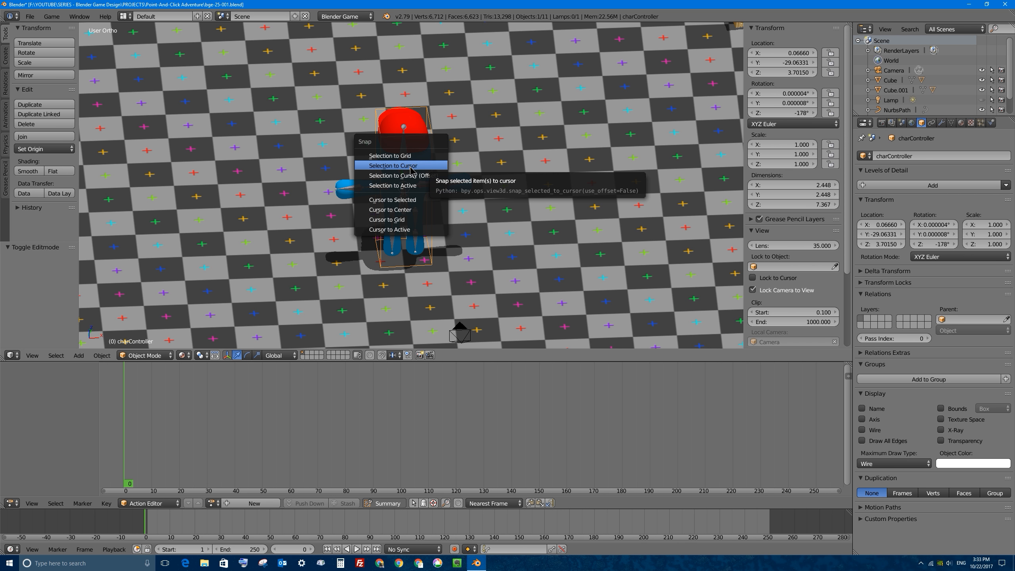
{"action": "left_click", "coordinate": [402, 200]}
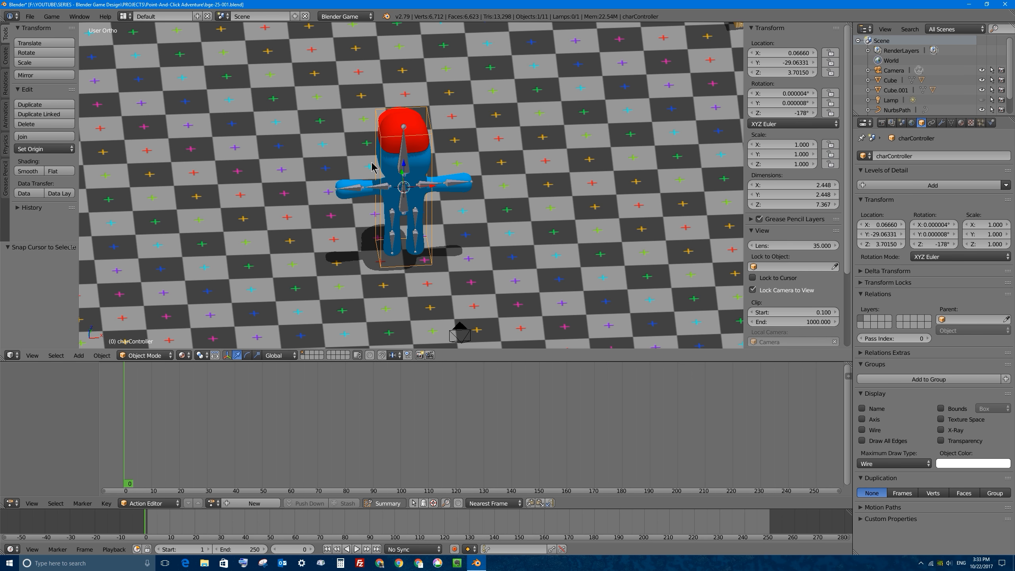
Step: Add a cylinder at the 3D cursor and scale it uniformly by about 1.61
{"action": "key", "text": "shift+a"}
{"action": "mouse_move", "coordinate": [362, 153]}
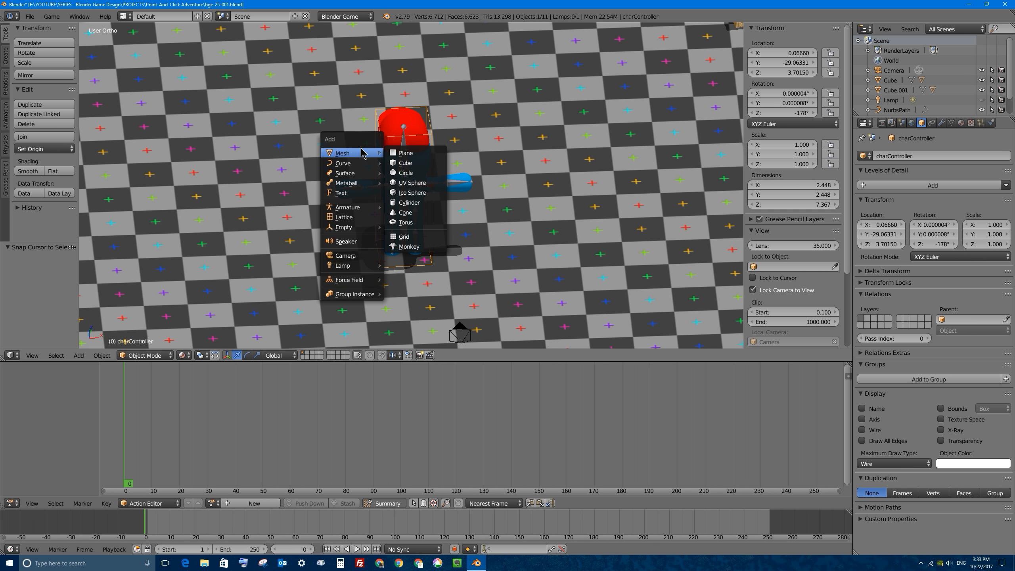
{"action": "left_click", "coordinate": [420, 203]}
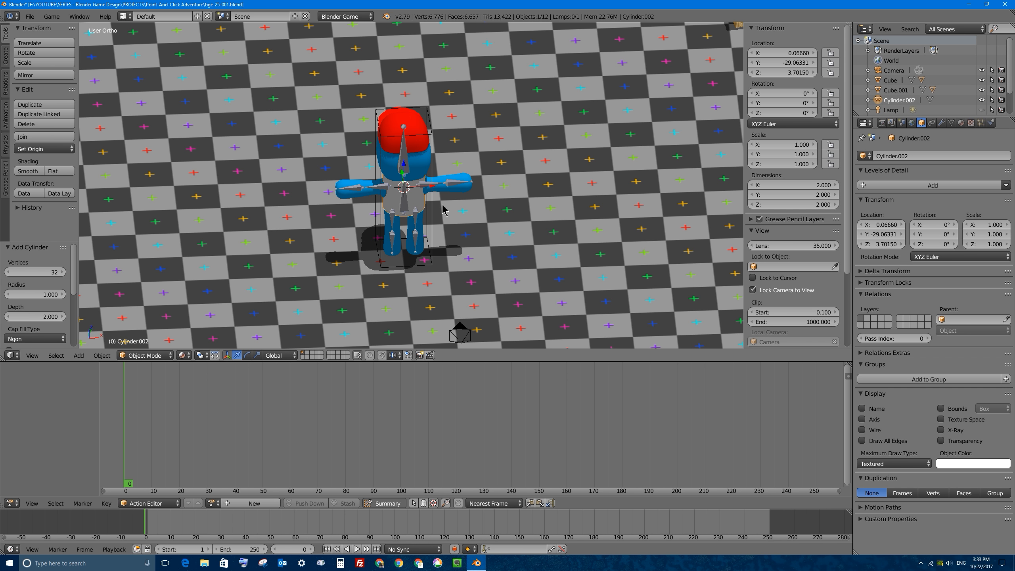
{"action": "key", "text": "s"}
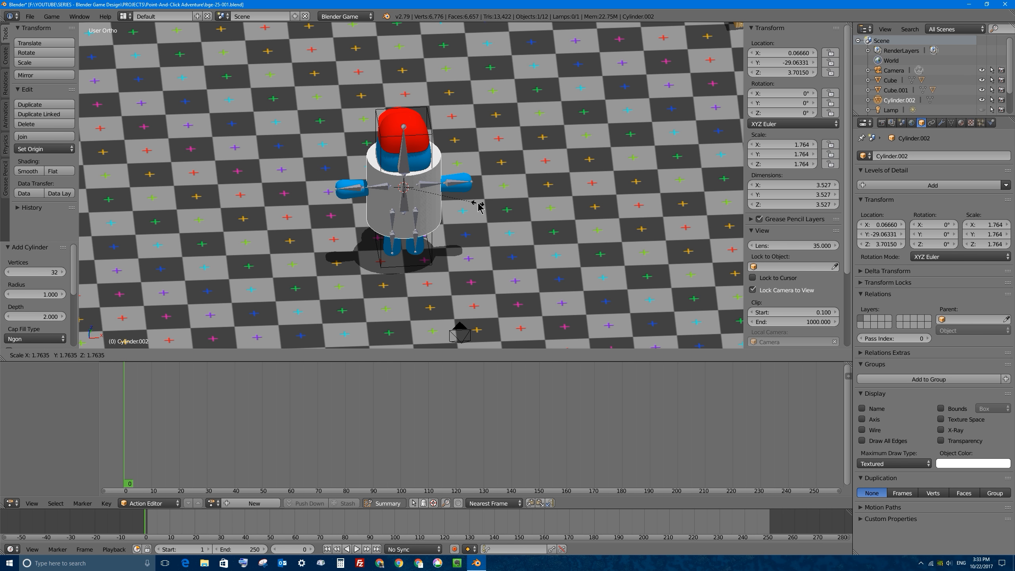
{"action": "left_click", "coordinate": [473, 205]}
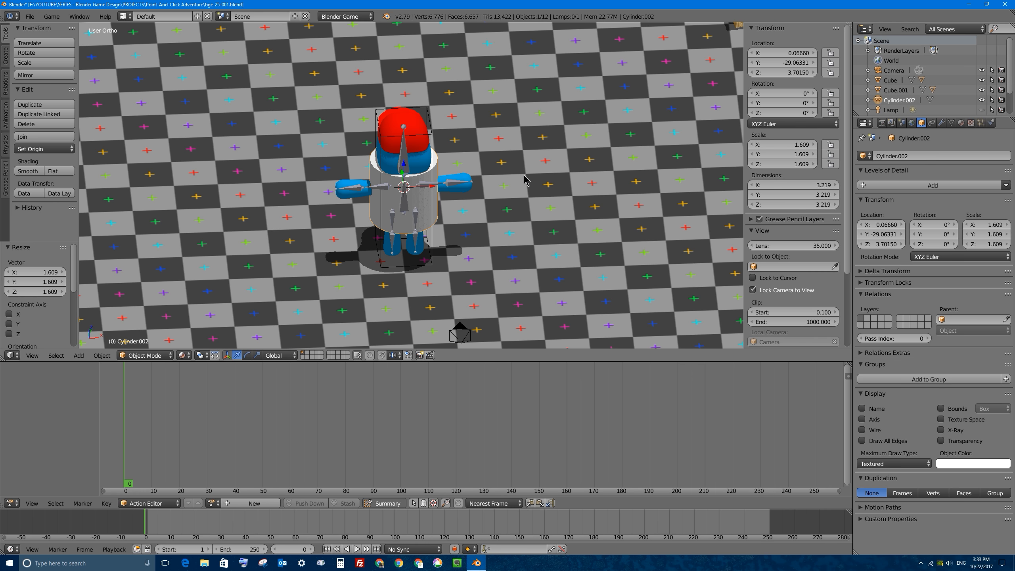
Step: Flatten the cylinder along Z by a factor of about 0.055 and lower it to the floor under the character's feet
{"action": "key", "text": "s"}
{"action": "key", "text": "z"}
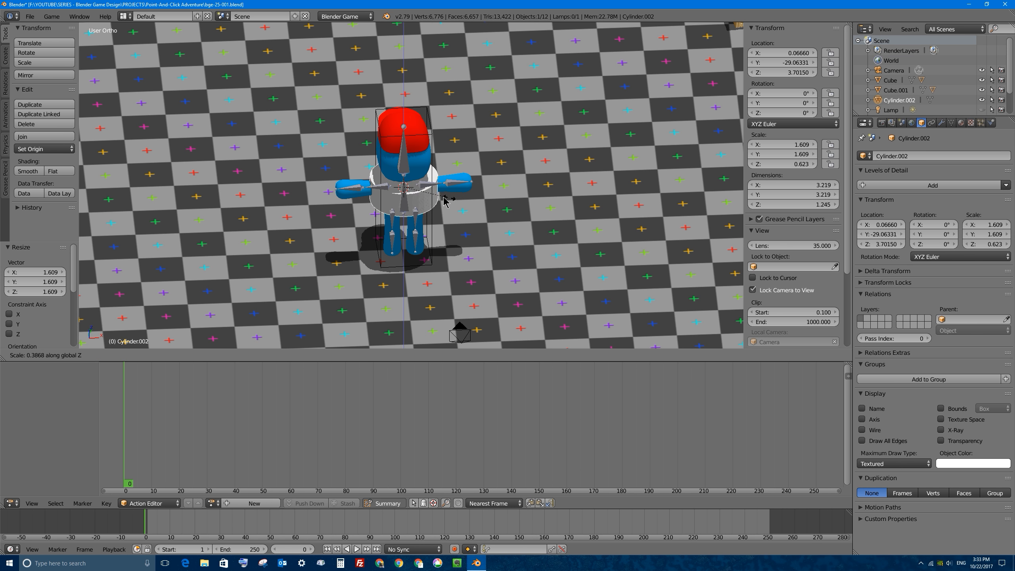
{"action": "left_click", "coordinate": [407, 194]}
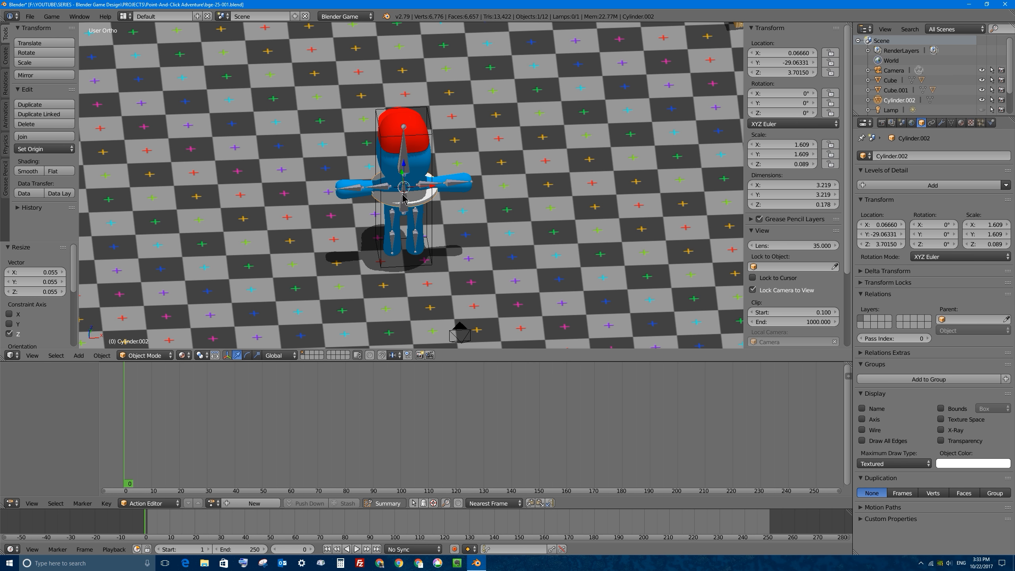
{"action": "middle_click_drag", "start_coordinate": [405, 199], "coordinate": [391, 159]}
{"action": "key", "text": "g"}
{"action": "key", "text": "z"}
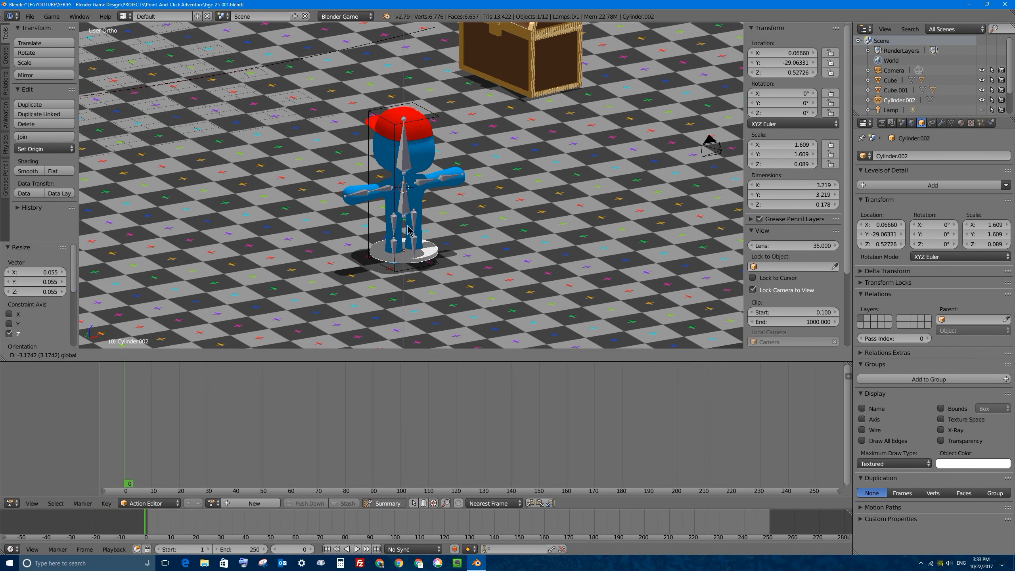
{"action": "left_click", "coordinate": [411, 234]}
Step: Snap the 3D cursor to NurbsPath's start control point beside the first chest, and return to Object Mode
{"action": "right_click", "coordinate": [320, 50]}
{"action": "middle_click_drag", "start_coordinate": [168, 108], "coordinate": [479, 200], "text": "shift"}
{"action": "scroll", "coordinate": [411, 185], "scroll_direction": "up", "scroll_amount": 3}
{"action": "key", "text": "Tab"}
{"action": "right_click", "coordinate": [174, 216]}
{"action": "middle_click_drag", "start_coordinate": [174, 220], "coordinate": [221, 191]}
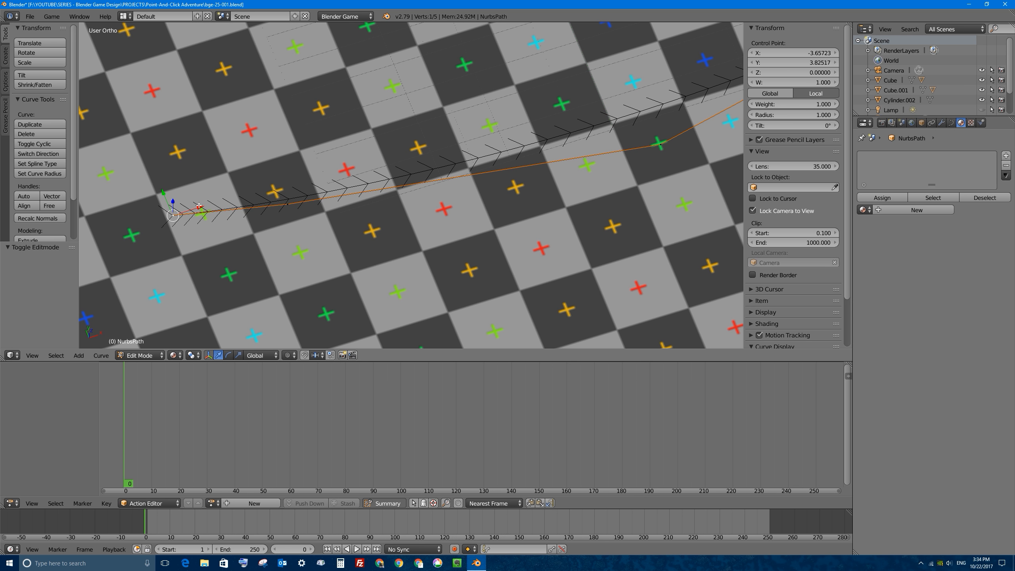
{"action": "key", "text": "shift+s"}
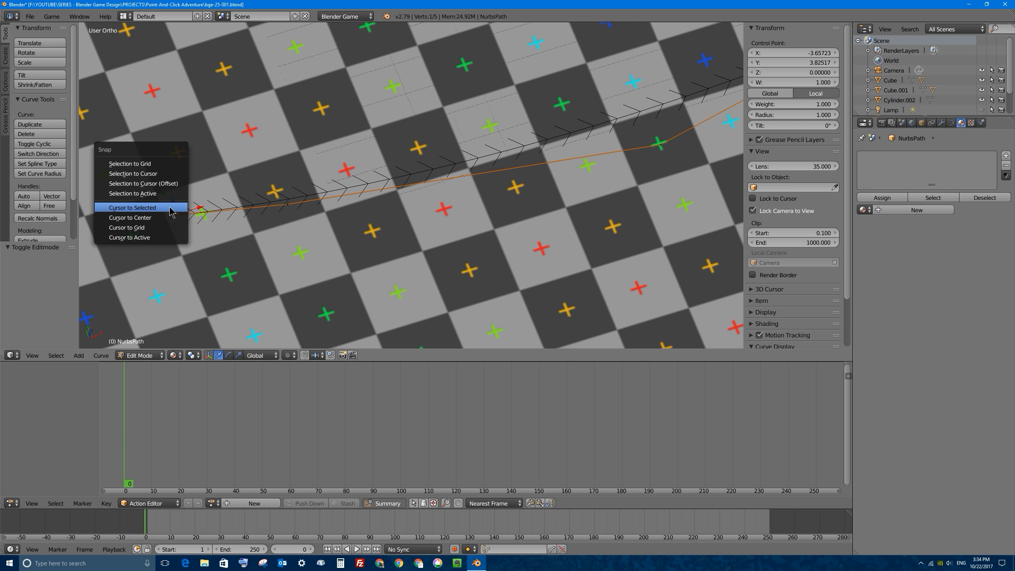
{"action": "left_click", "coordinate": [148, 210]}
{"action": "key", "text": "Tab"}
Step: Snap charController to the 3D cursor and rotate it about 109° in top view to face along the path
{"action": "scroll", "coordinate": [339, 168], "scroll_direction": "down", "scroll_amount": 7}
{"action": "right_click", "coordinate": [339, 167]}
{"action": "key", "text": "shift+s"}
{"action": "left_click", "coordinate": [338, 167]}
{"action": "key", "text": "KP_7"}
{"action": "key", "text": "r"}
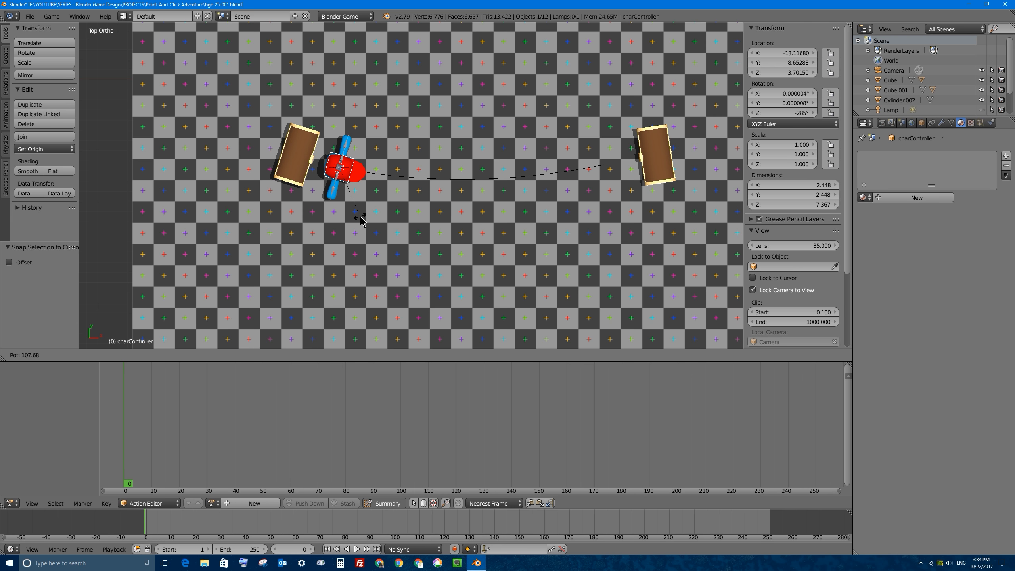
{"action": "left_click", "coordinate": [360, 220]}
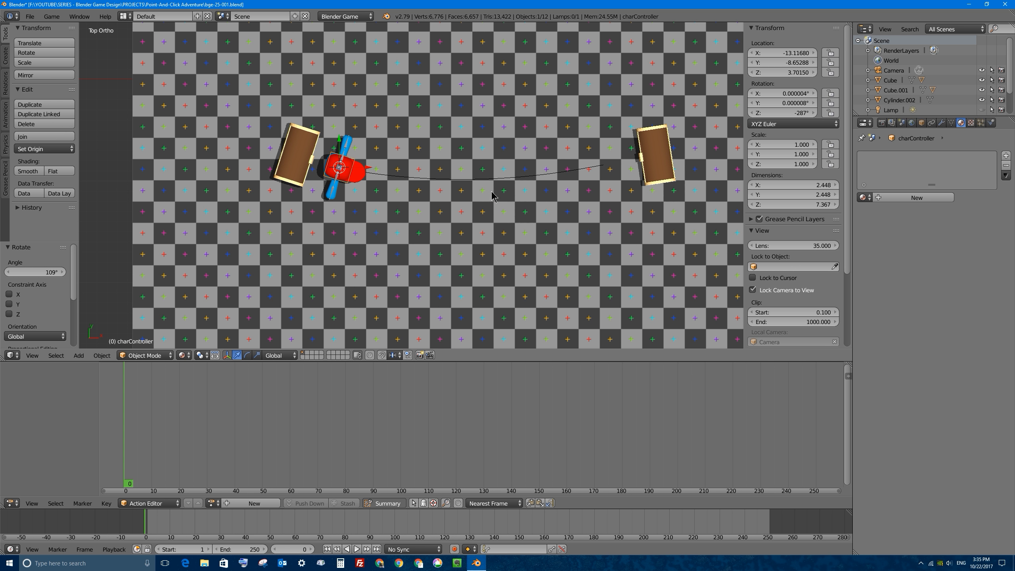
Step: Parent charController to NurbsPath with Follow Path and scrub the timeline to frame 29 to check the movement
{"action": "middle_click_drag", "start_coordinate": [491, 191], "coordinate": [442, 105]}
{"action": "scroll", "coordinate": [387, 153], "scroll_direction": "up", "scroll_amount": 6}
{"action": "middle_click_drag", "start_coordinate": [334, 124], "coordinate": [423, 193], "text": "shift"}
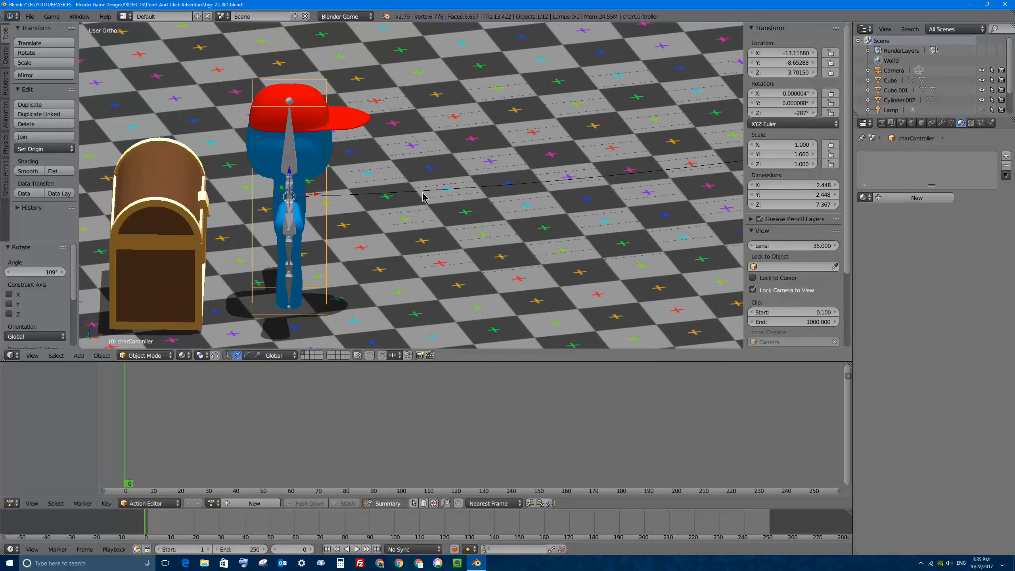
{"action": "right_click", "coordinate": [387, 195], "text": "shift"}
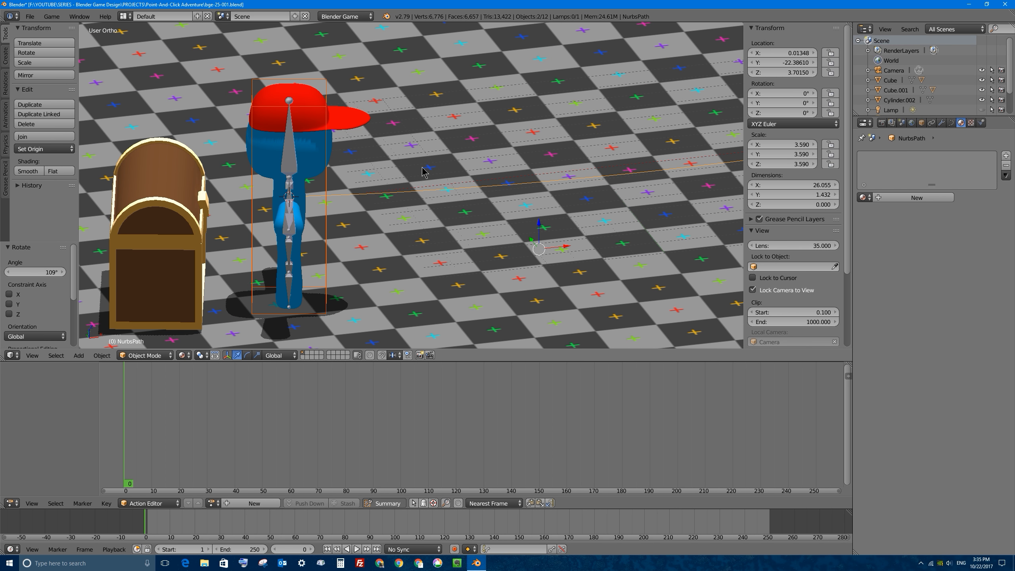
{"action": "key", "text": "ctrl+p"}
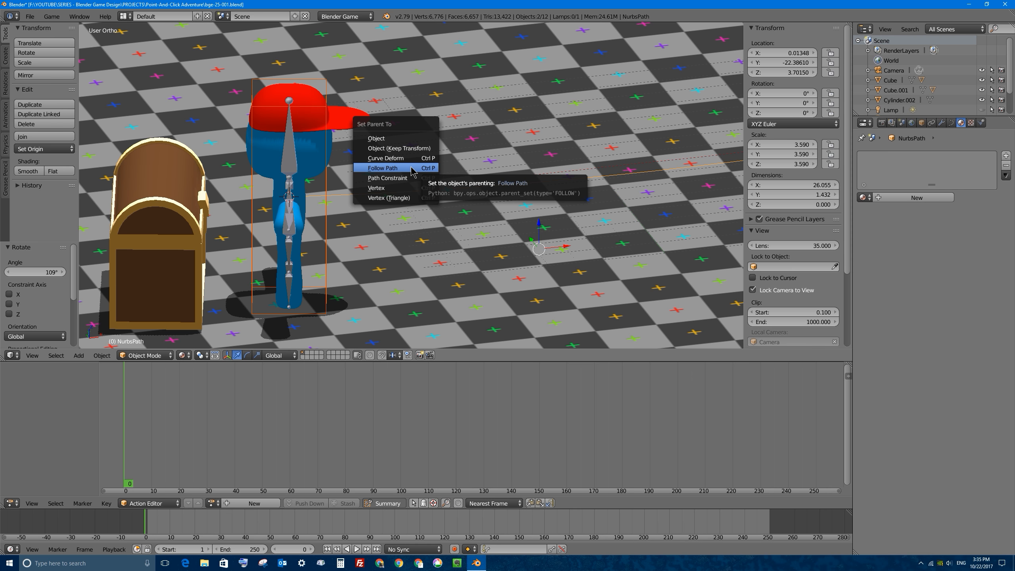
{"action": "left_click", "coordinate": [422, 169]}
{"action": "left_click_drag", "start_coordinate": [128, 407], "coordinate": [204, 440]}
{"action": "scroll", "coordinate": [417, 170], "scroll_direction": "down", "scroll_amount": 6}
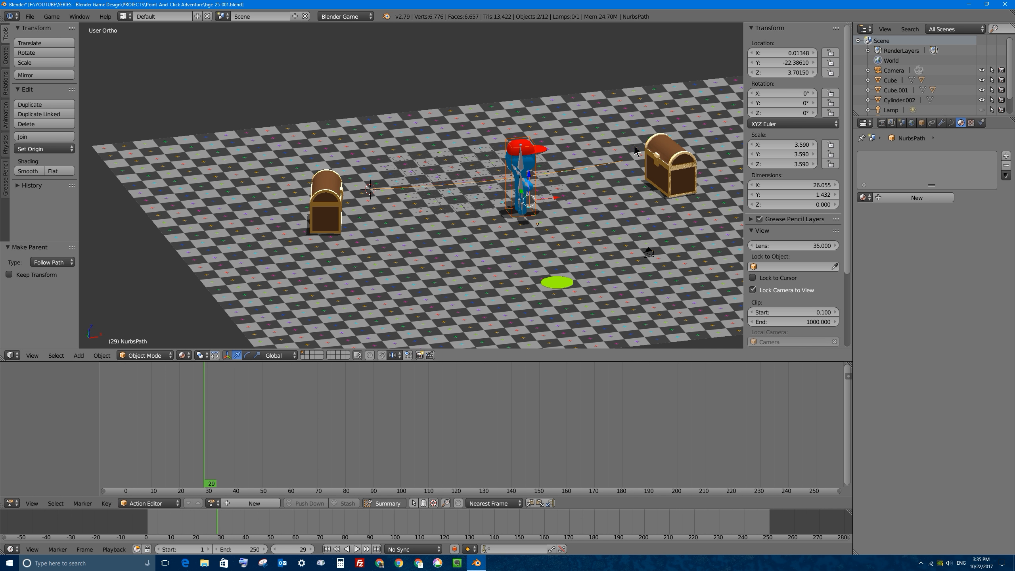
Step: Select NurbsPath and open its curve data settings containing Path Animation
{"action": "right_click", "coordinate": [569, 173]}
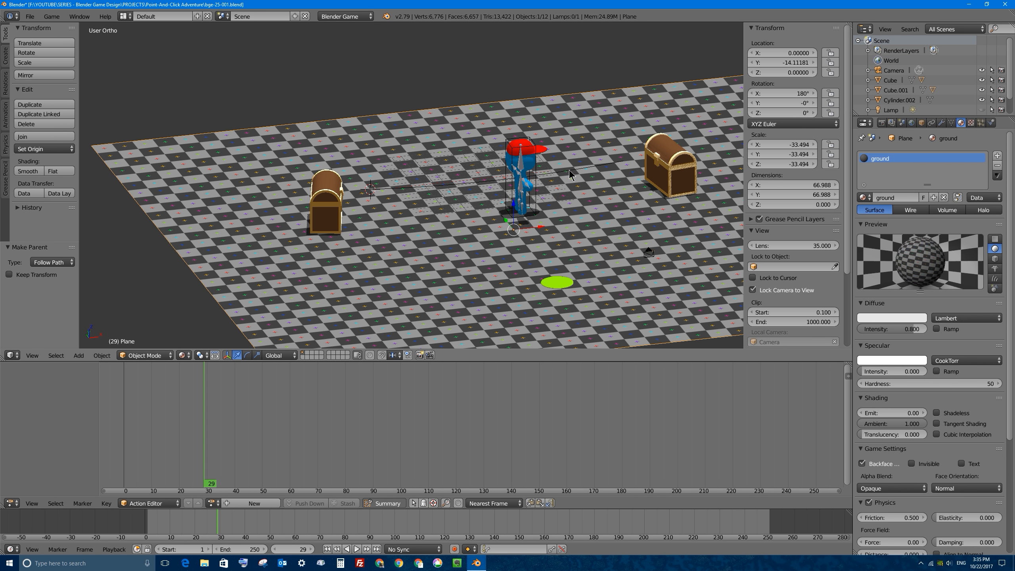
{"action": "right_click", "coordinate": [569, 170]}
{"action": "left_click", "coordinate": [950, 123]}
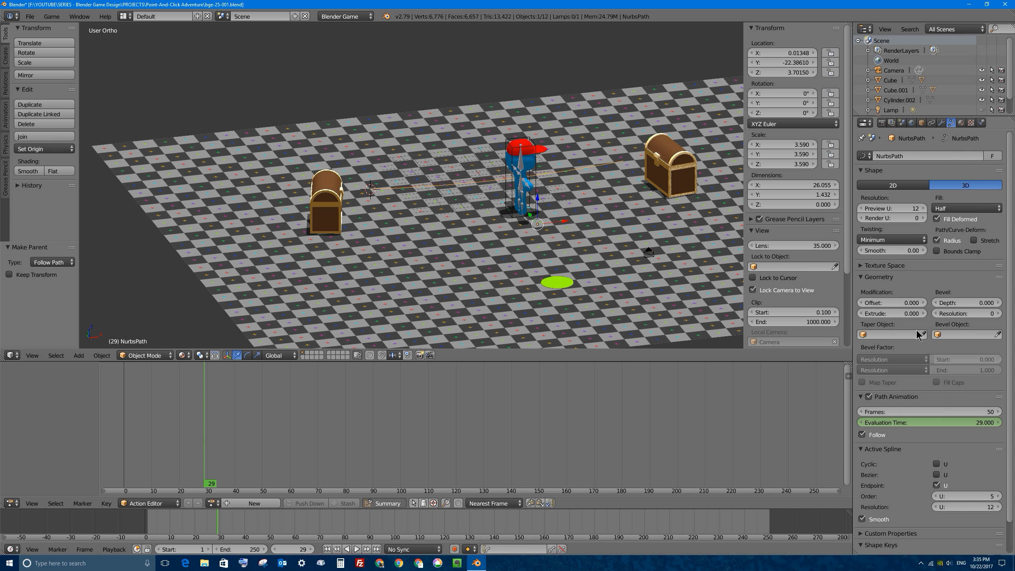
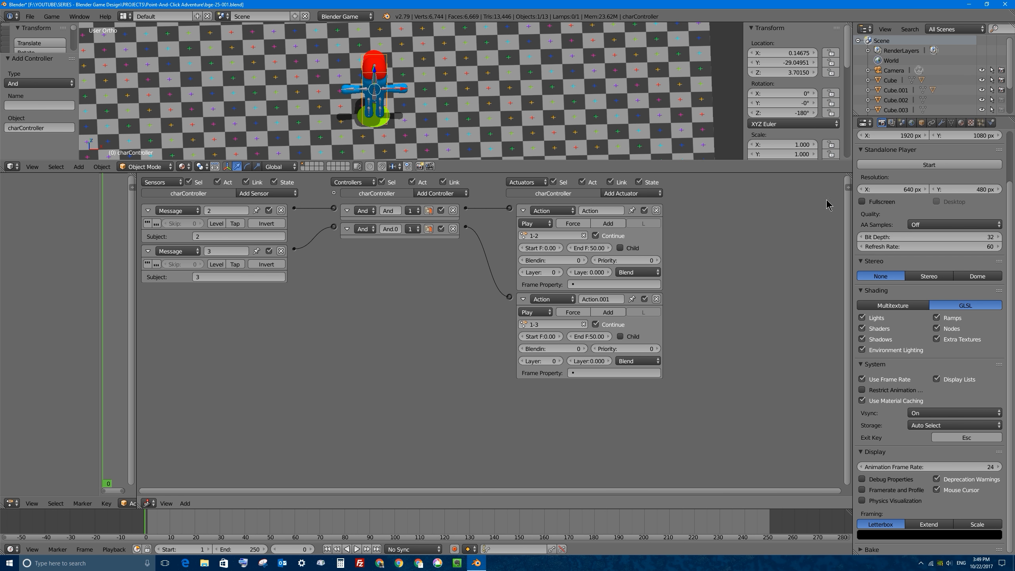
Step: Add an Integer game property named loc with value 1 to charController
{"action": "left_click", "coordinate": [847, 187]}
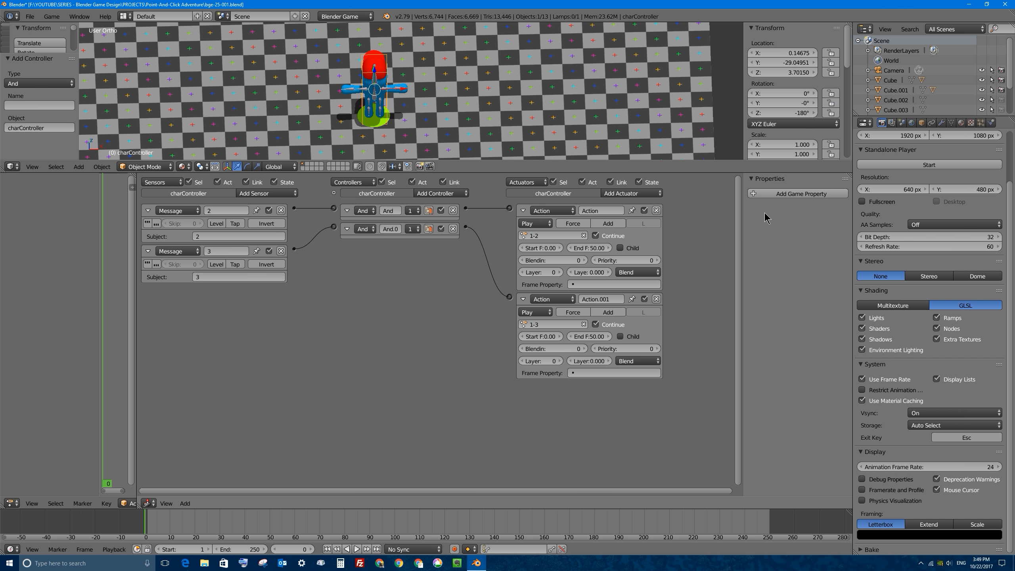
{"action": "left_click", "coordinate": [797, 193]}
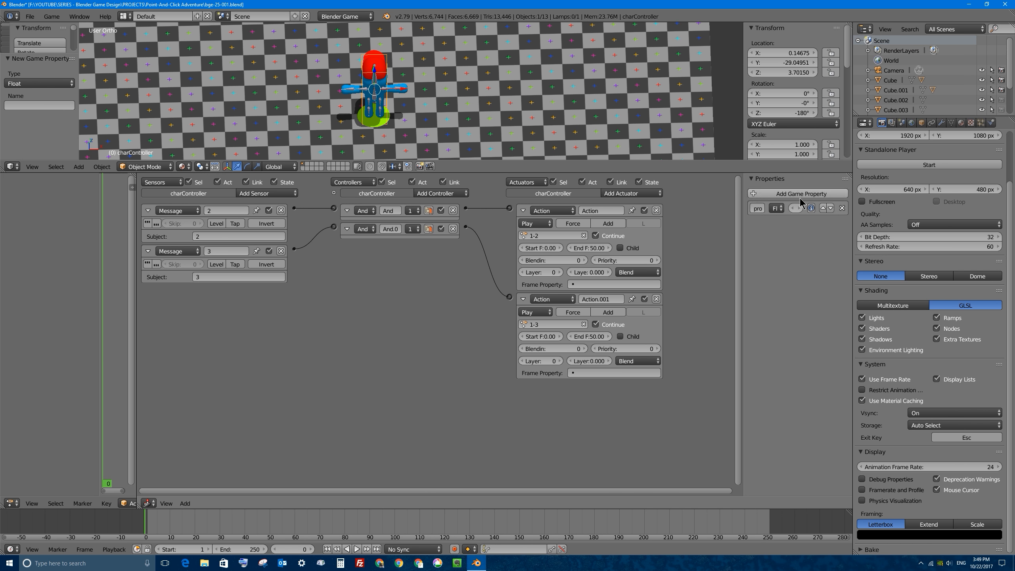
{"action": "left_click_drag", "start_coordinate": [742, 205], "coordinate": [622, 205]}
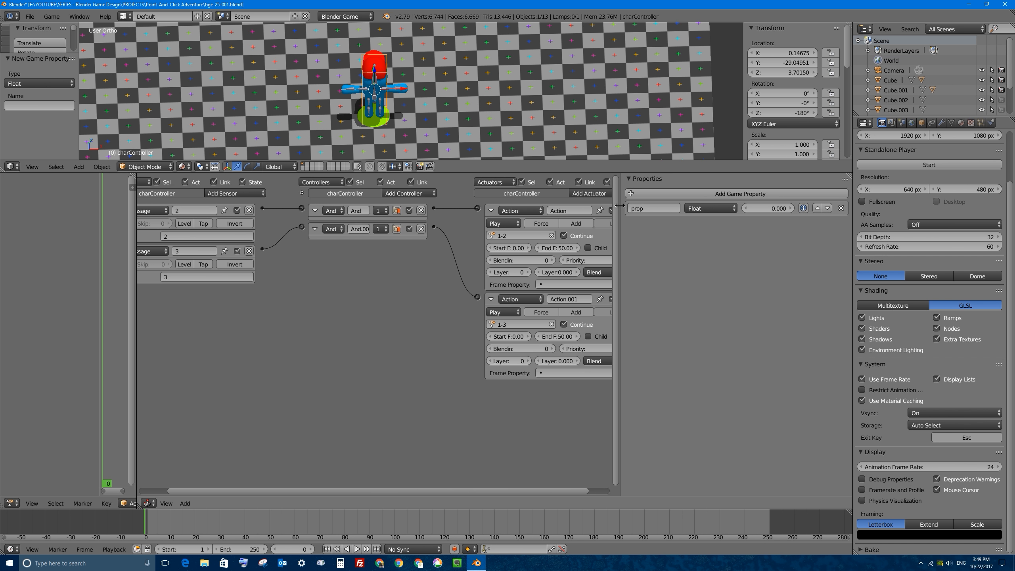
{"action": "left_click", "coordinate": [696, 211]}
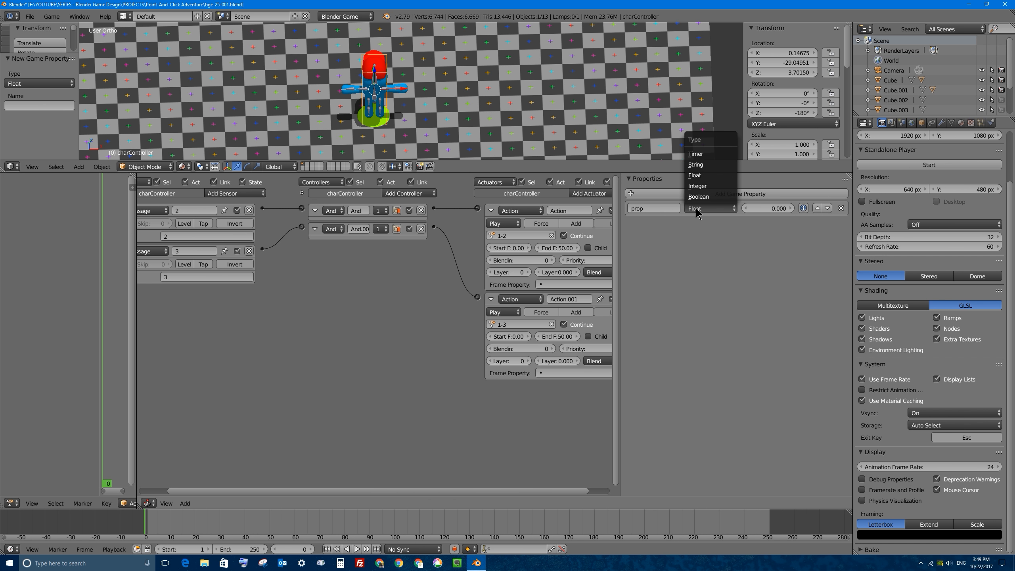
{"action": "left_click", "coordinate": [704, 187]}
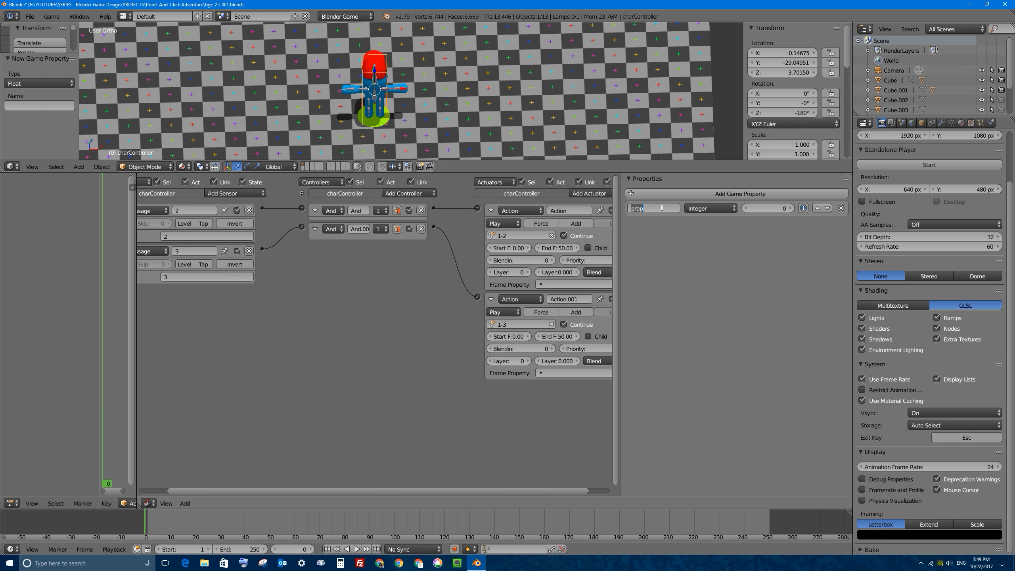
{"action": "key", "text": "BackSpace"}
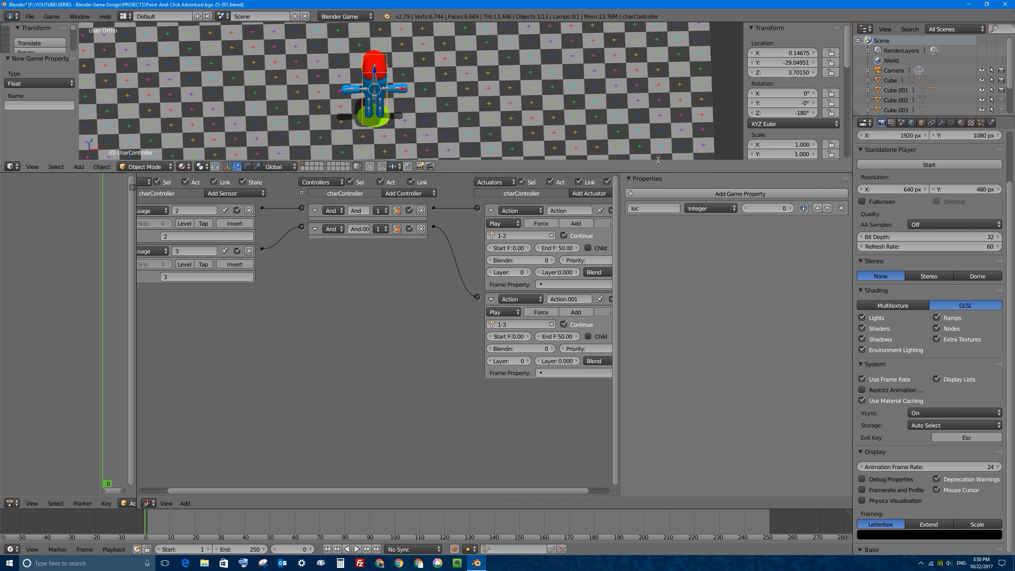
{"action": "left_click", "coordinate": [790, 207]}
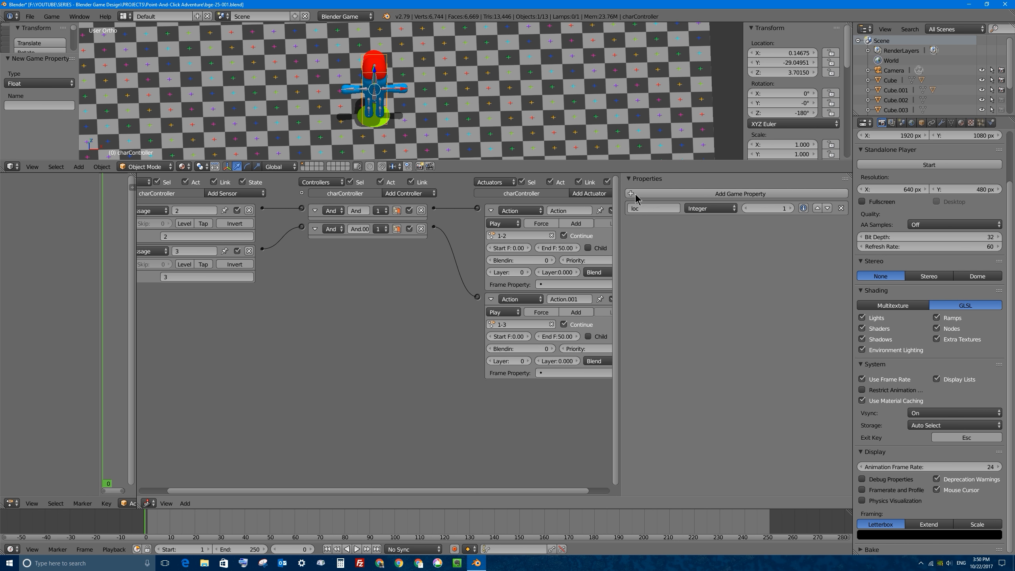
Step: Enlarge the logic brick area and add a Property sensor to charController that tests whether loc is Equal to 1
{"action": "scroll", "coordinate": [368, 112], "scroll_direction": "down", "scroll_amount": 4}
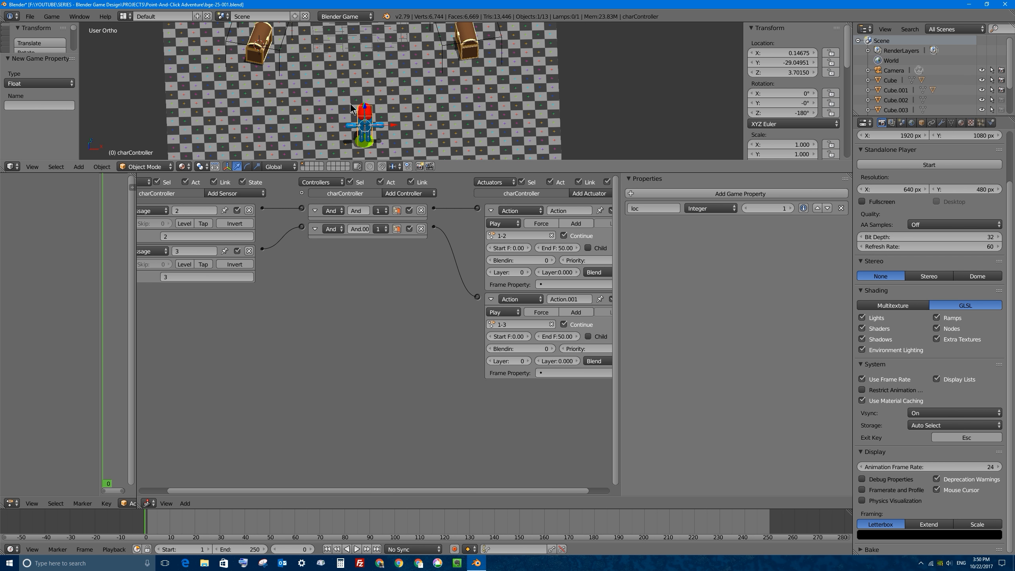
{"action": "middle_click_drag", "start_coordinate": [300, 208], "coordinate": [357, 239]}
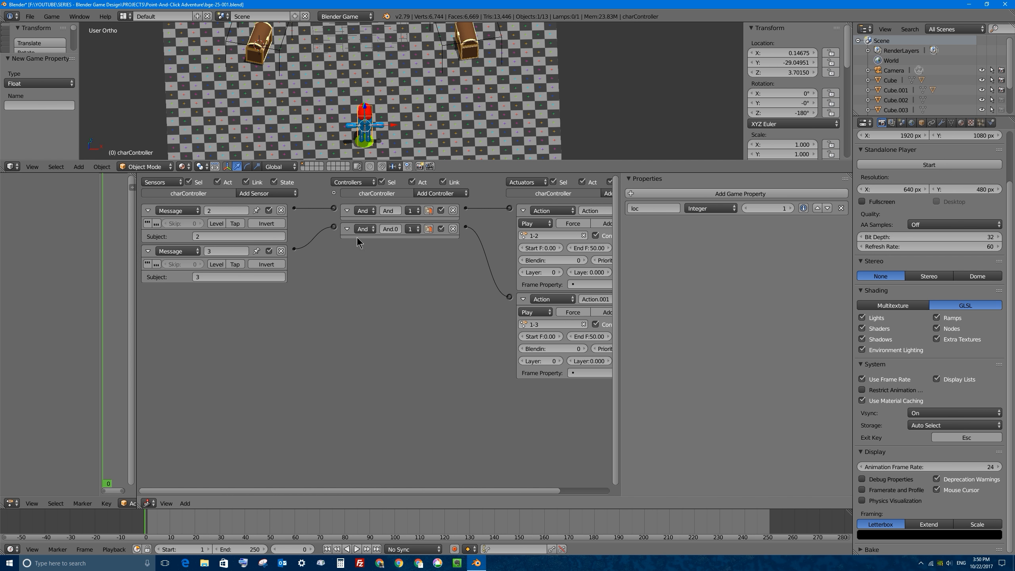
{"action": "left_click_drag", "start_coordinate": [130, 189], "coordinate": [44, 210]}
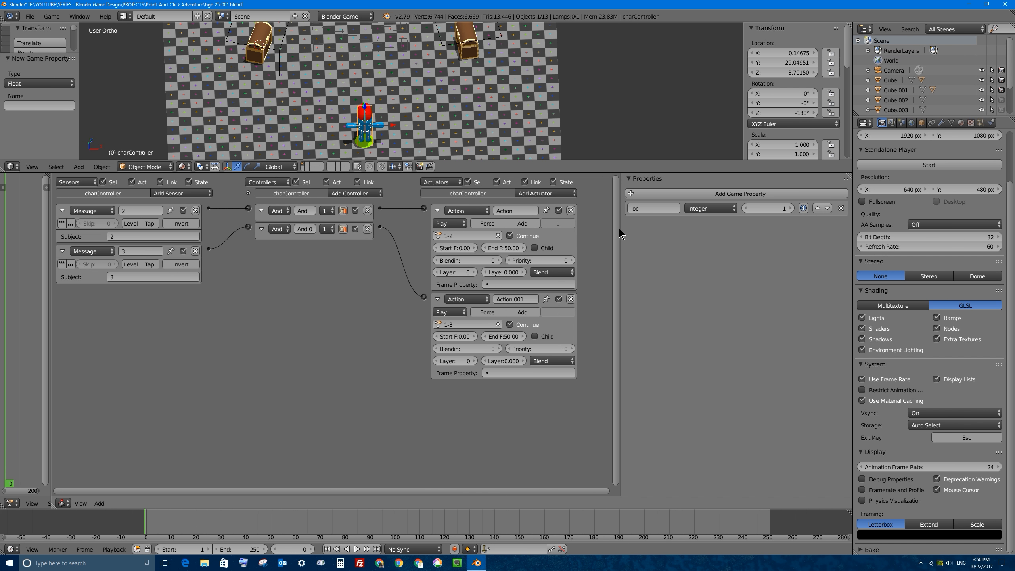
{"action": "left_click_drag", "start_coordinate": [620, 228], "coordinate": [742, 228]}
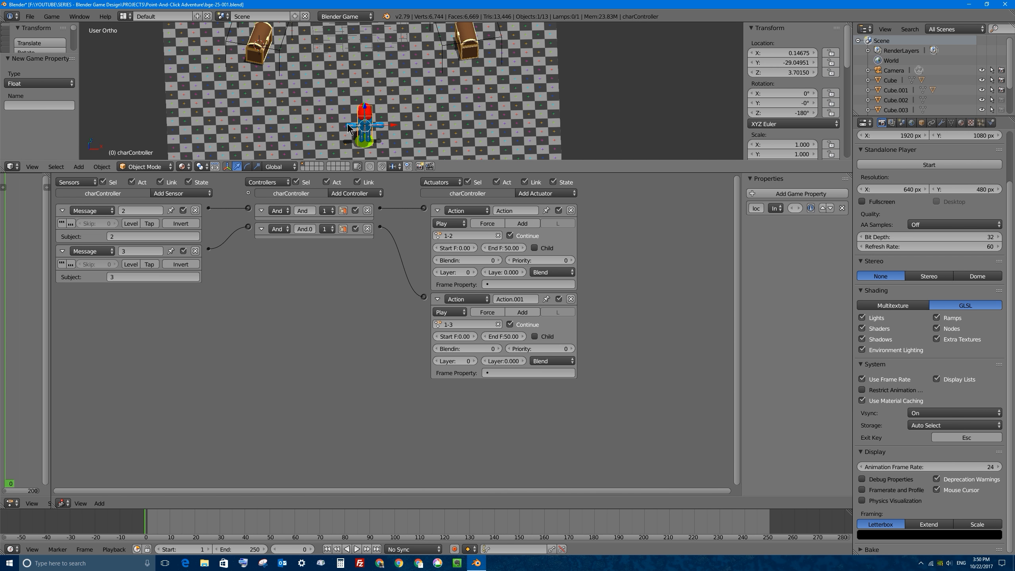
{"action": "left_click", "coordinate": [197, 195]}
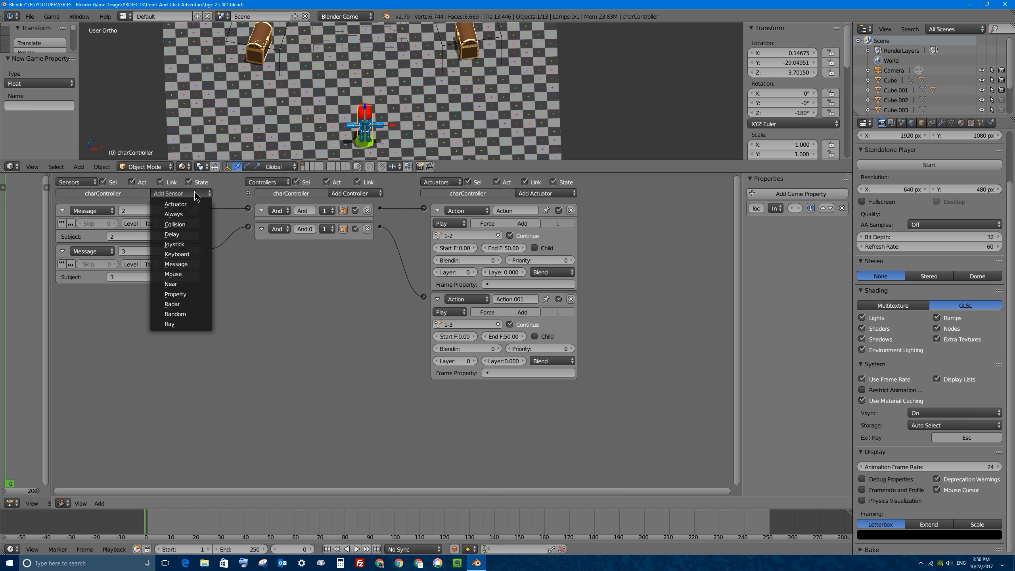
{"action": "left_click", "coordinate": [176, 294]}
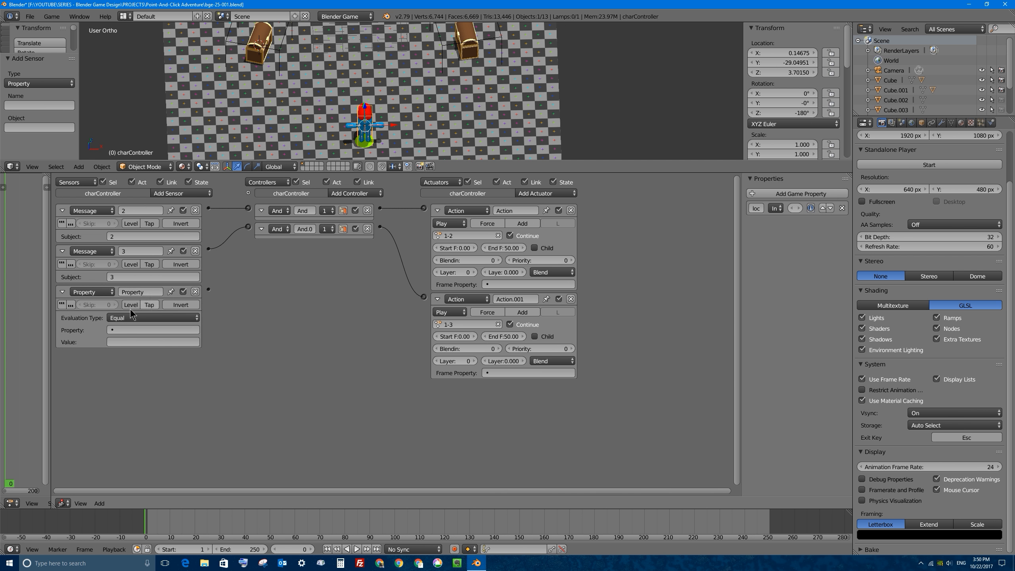
{"action": "left_click", "coordinate": [128, 329]}
{"action": "left_click", "coordinate": [122, 343]}
{"action": "left_click", "coordinate": [122, 340]}
{"action": "type", "text": "1"}
{"action": "key", "text": "Return"}
Step: Connect the Property sensor to both And controllers and rename it "loc == 1"
{"action": "left_click_drag", "start_coordinate": [248, 208], "coordinate": [209, 288]}
{"action": "left_click_drag", "start_coordinate": [248, 227], "coordinate": [208, 289]}
{"action": "left_click", "coordinate": [146, 291]}
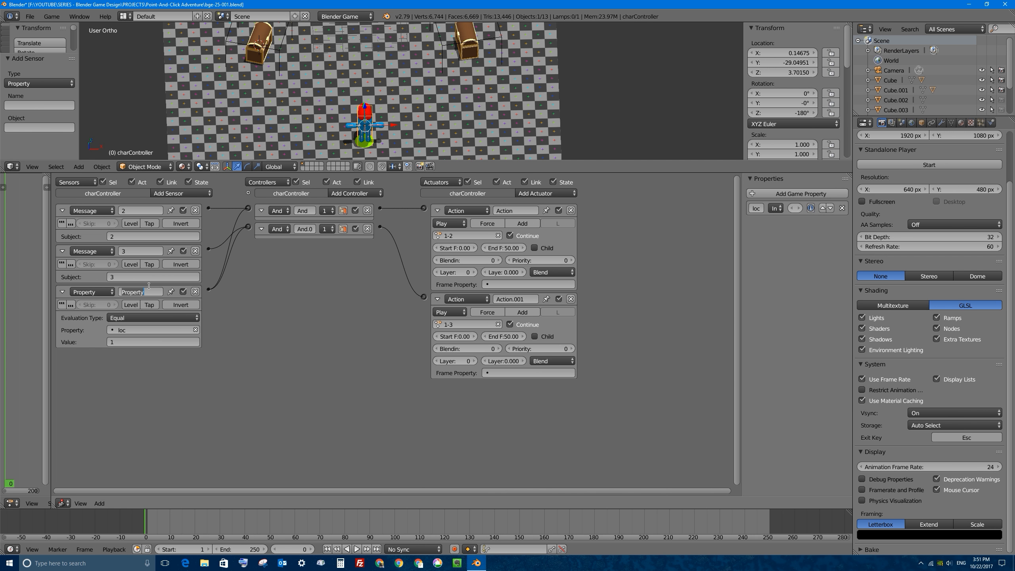
{"action": "type", "text": "loc == 1"}
{"action": "key", "text": "Return"}
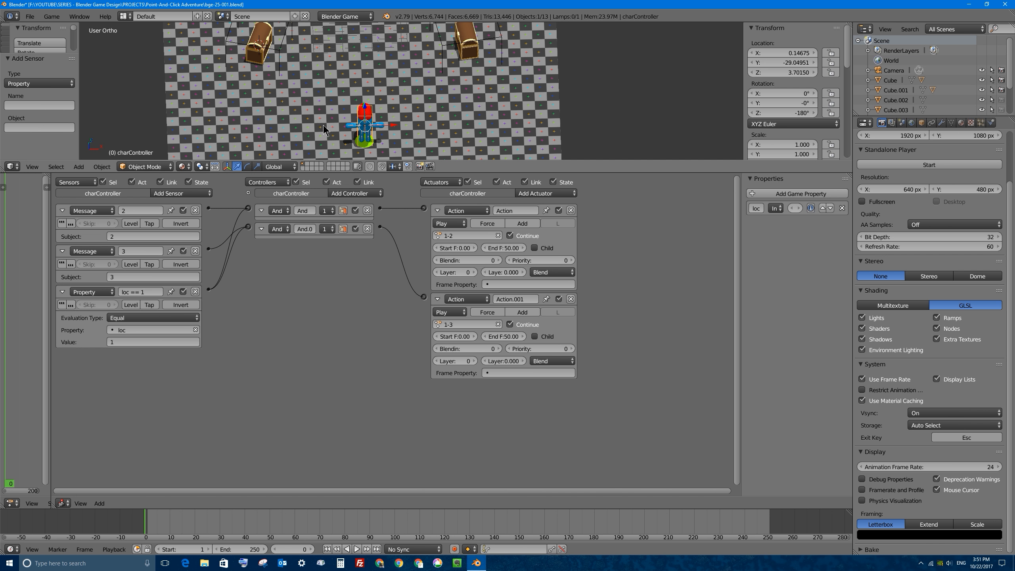
Step: Enlarge the 3D view and run the game, sending the character from one chest to the other before stopping it
{"action": "left_click_drag", "start_coordinate": [358, 161], "coordinate": [358, 273]}
{"action": "key", "text": "p"}
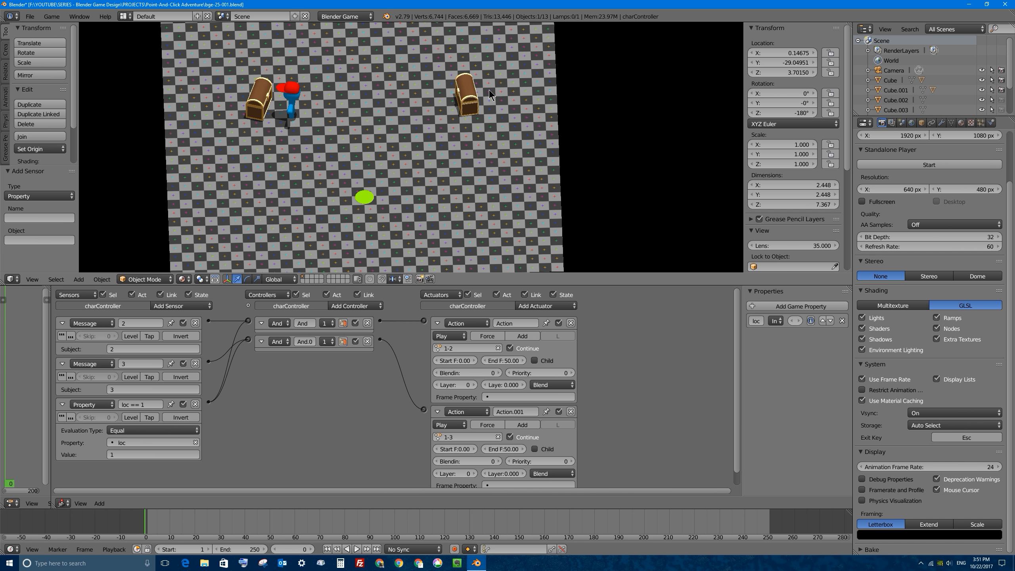
{"action": "left_click", "coordinate": [466, 84]}
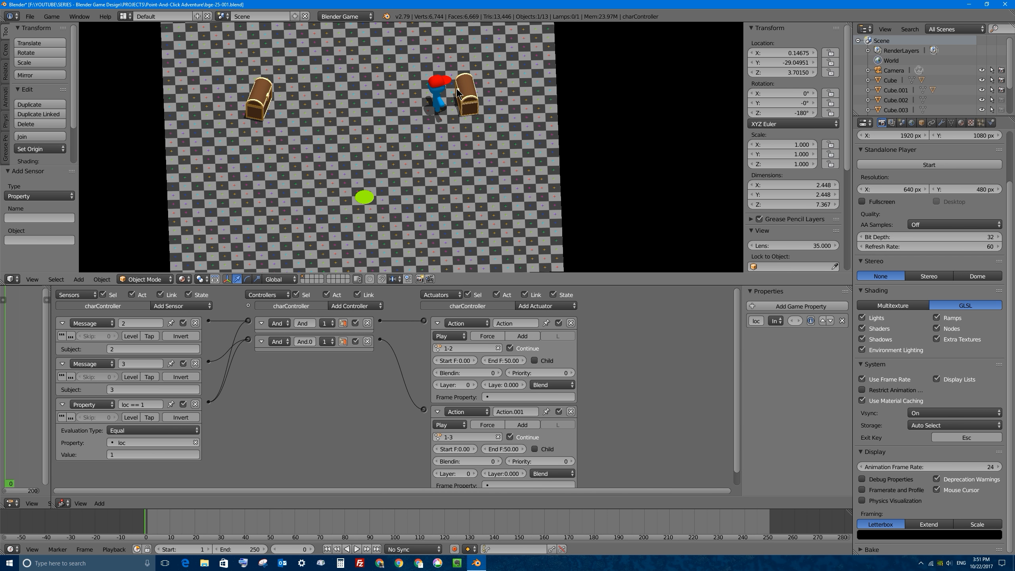
{"action": "key", "text": "Escape"}
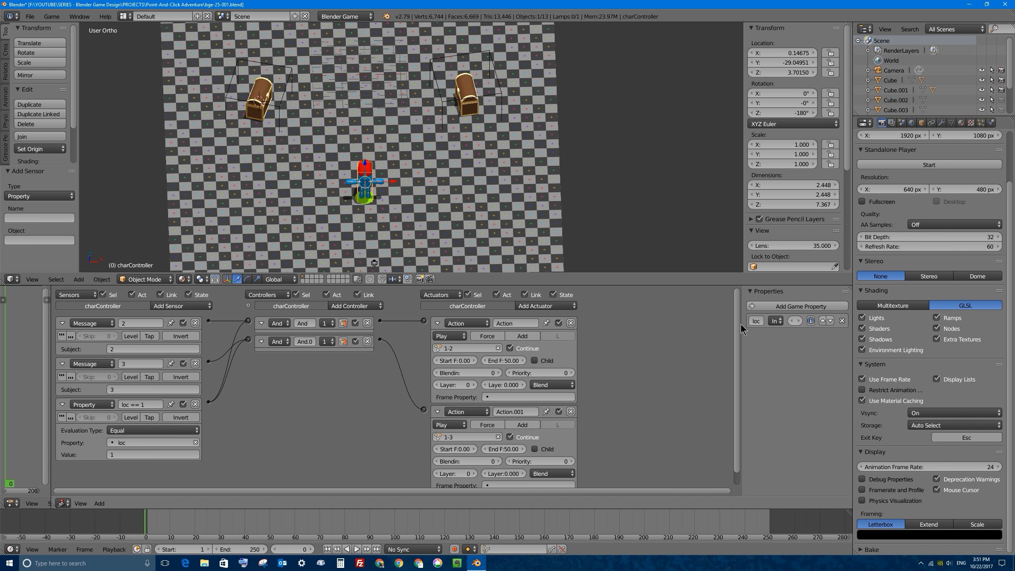
Step: Widen the game property area and enable Show Debug Properties for the game
{"action": "left_click_drag", "start_coordinate": [742, 329], "coordinate": [648, 329]}
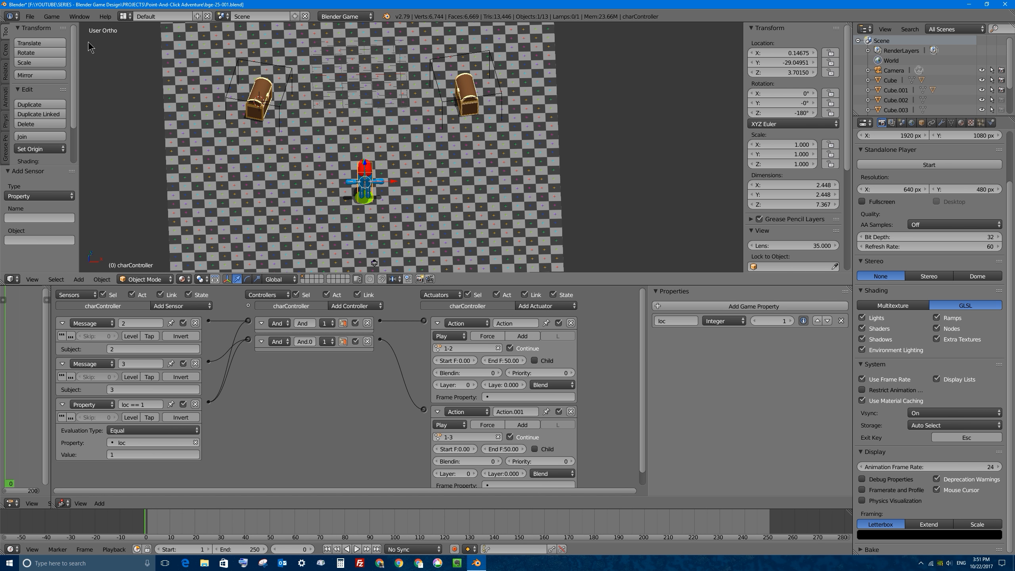
{"action": "left_click", "coordinate": [52, 18]}
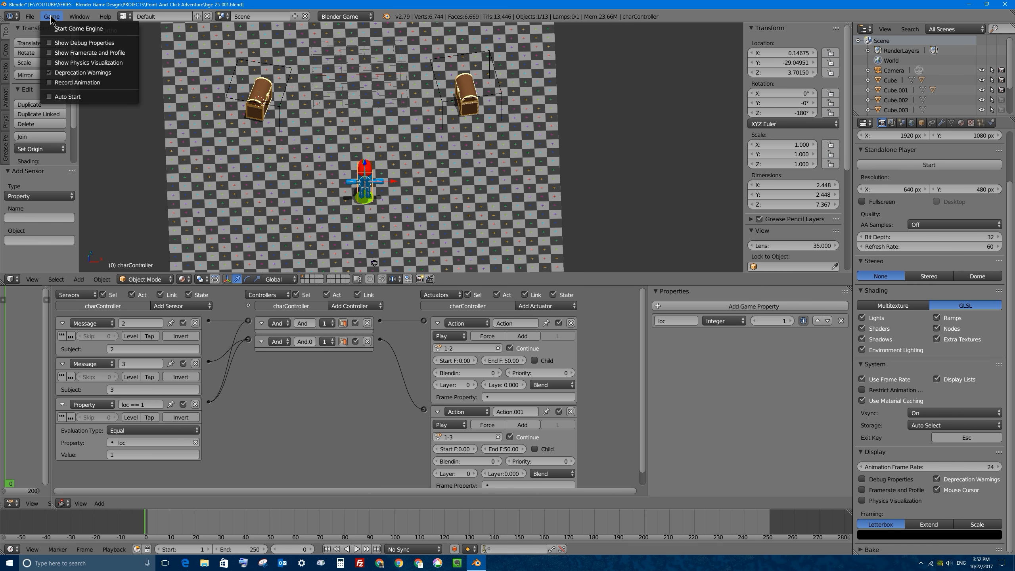
{"action": "left_click", "coordinate": [51, 44]}
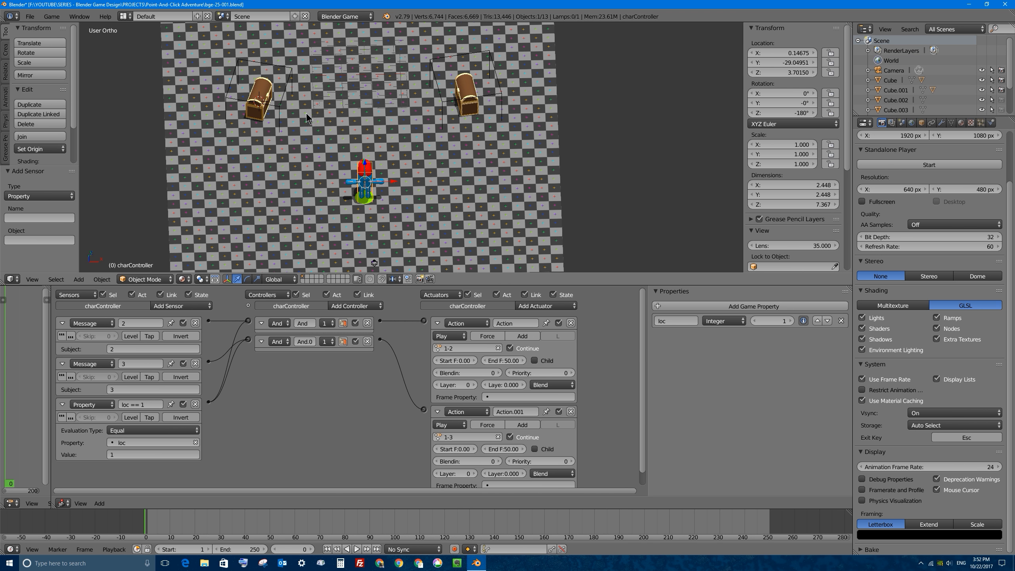
Step: Run the game again and choose each chest in turn while watching the loc debug value, and stop the game
{"action": "key", "text": "p"}
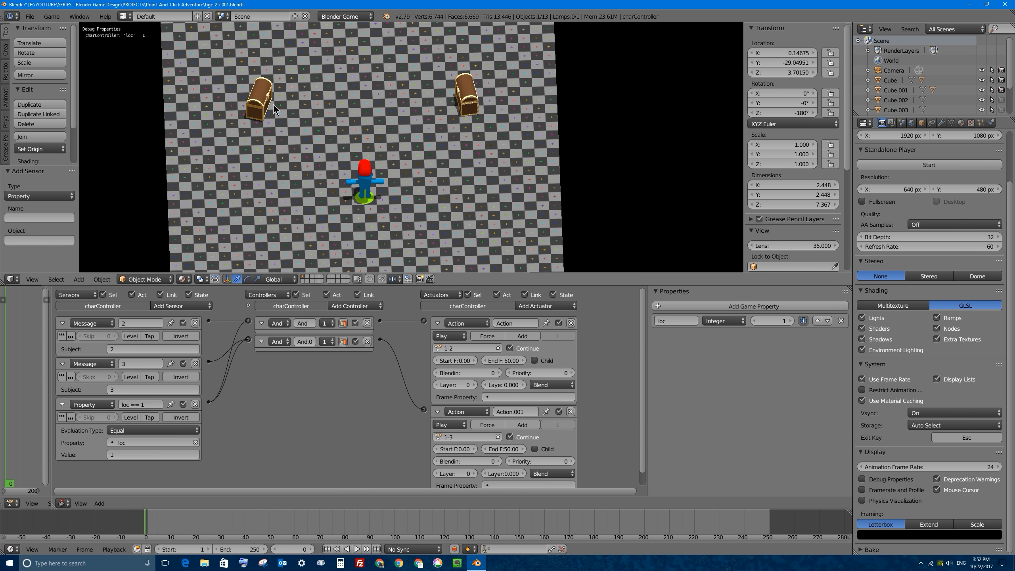
{"action": "left_click", "coordinate": [254, 97]}
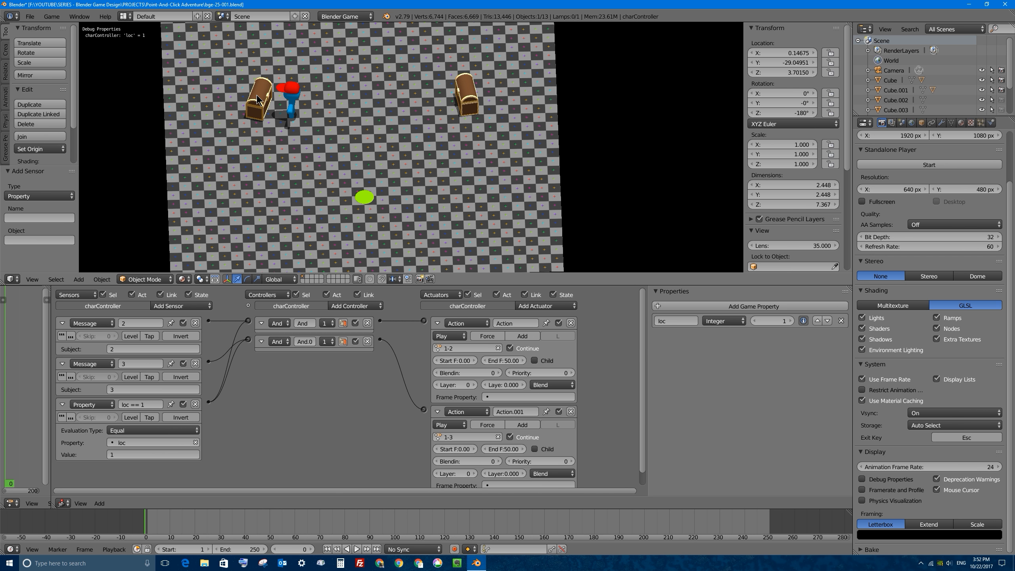
{"action": "left_click", "coordinate": [462, 87]}
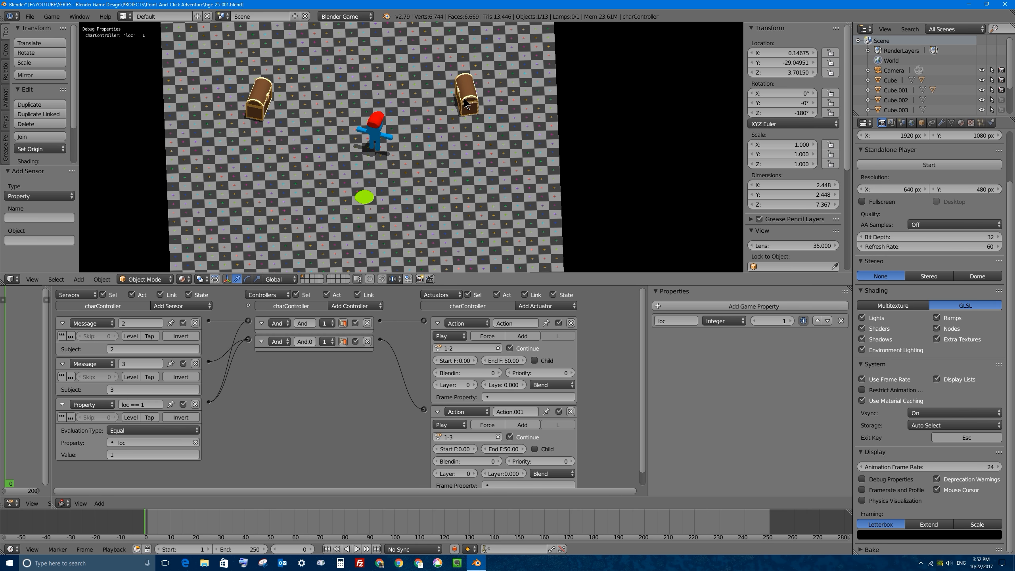
{"action": "key", "text": "Escape"}
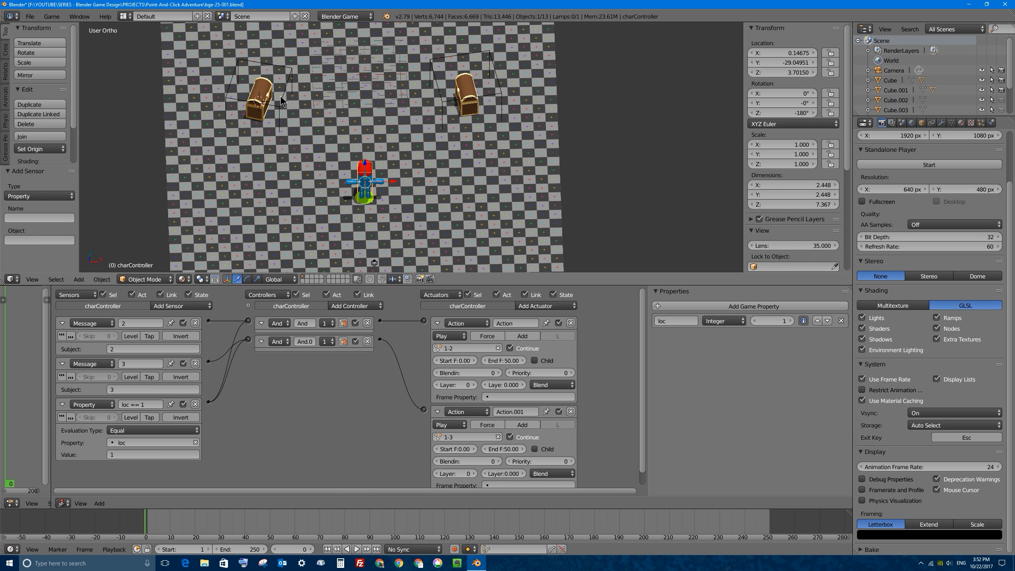
Step: Examine the logic bricks of Cube.002 and Cube.003 around the two chests, ending with Cube.002 selected
{"action": "right_click", "coordinate": [286, 63]}
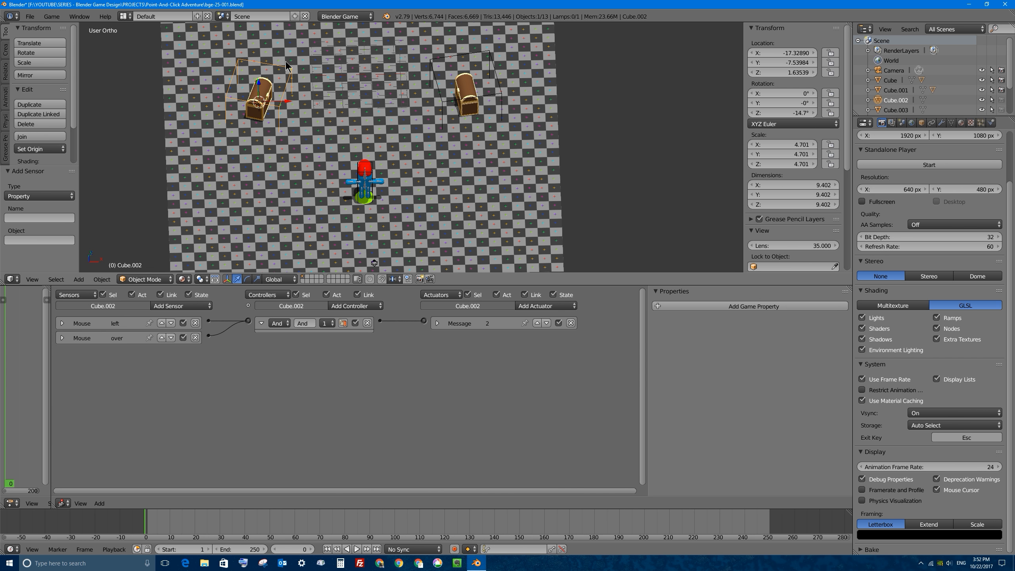
{"action": "right_click", "coordinate": [444, 103]}
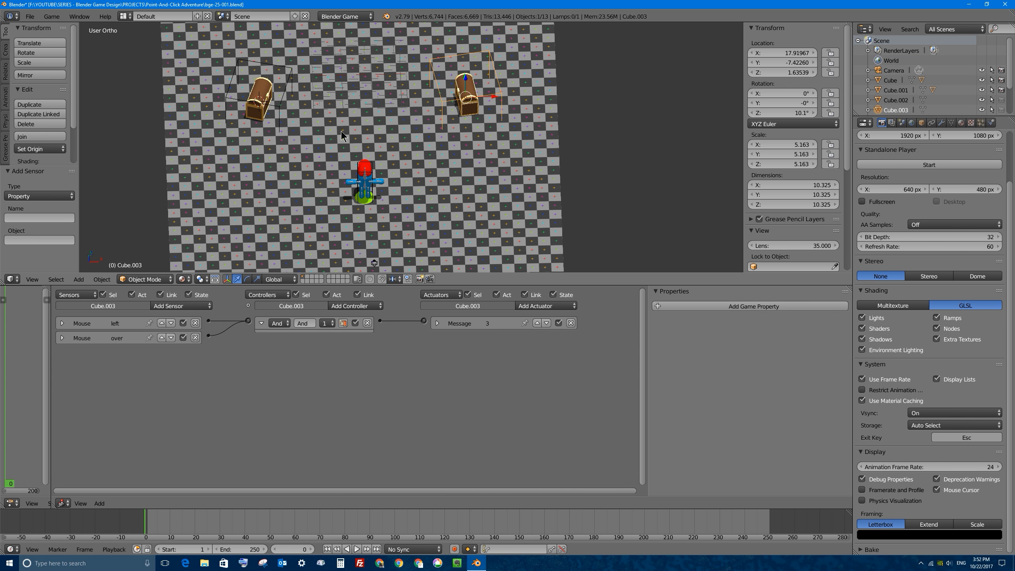
{"action": "right_click", "coordinate": [290, 75]}
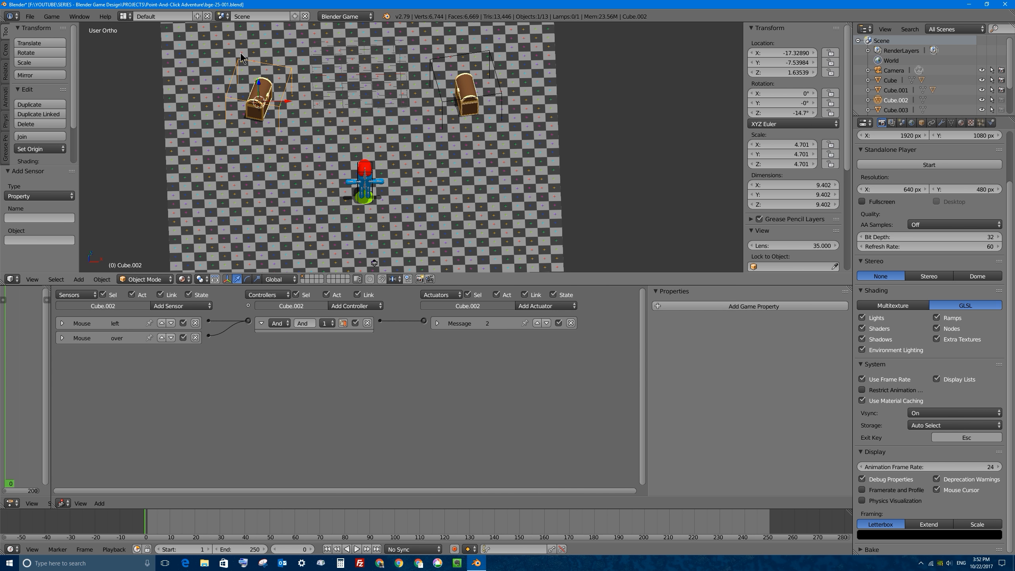
Step: Add a float game property named 2 to Cube.002
{"action": "left_click", "coordinate": [701, 305]}
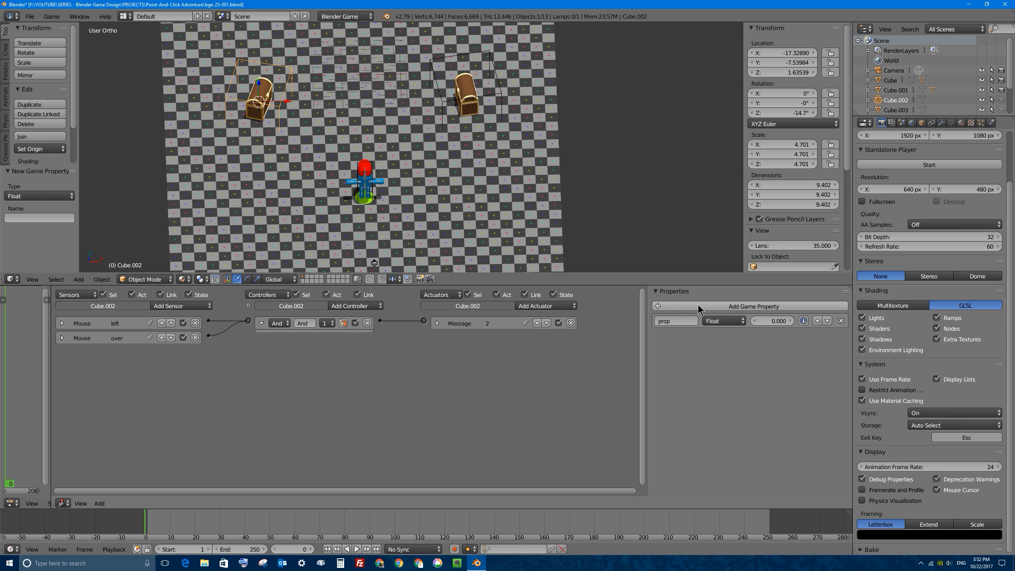
{"action": "left_click", "coordinate": [674, 320]}
{"action": "type", "text": "2"}
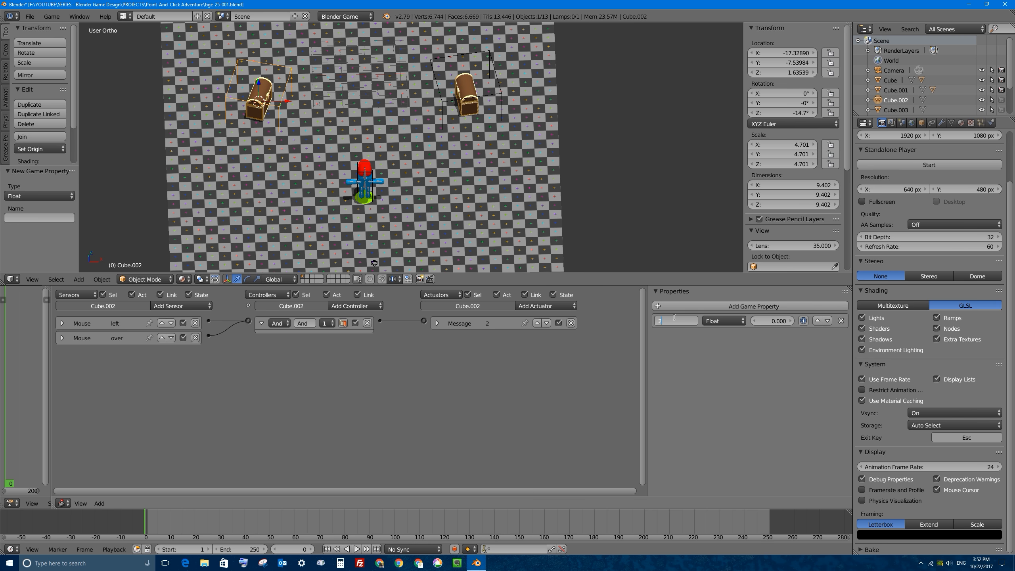
{"action": "key", "text": "Return"}
Step: Select Cube.003 around the other chest and add a float game property named 3 to it
{"action": "right_click", "coordinate": [486, 97]}
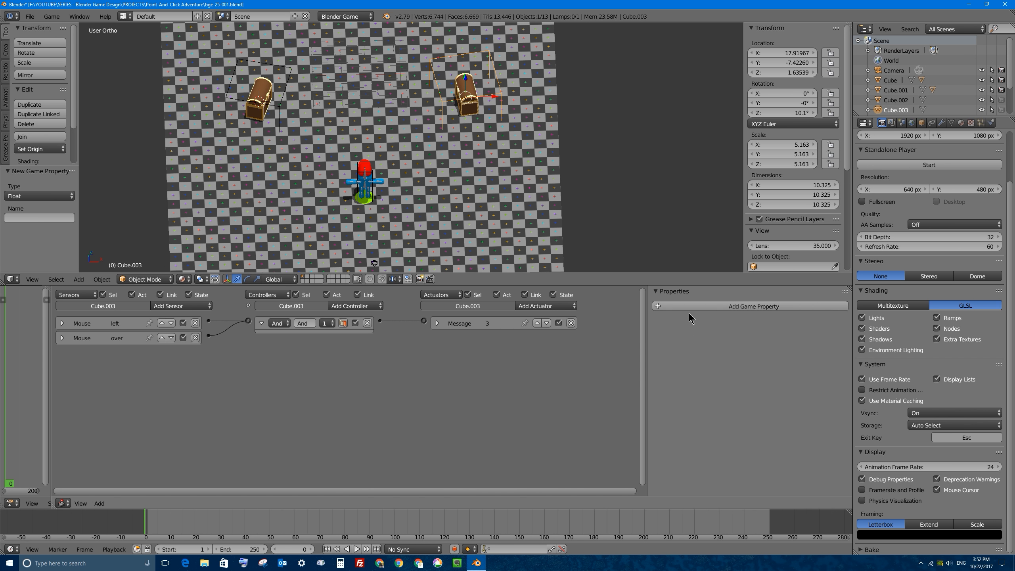
{"action": "left_click", "coordinate": [702, 305]}
{"action": "left_click", "coordinate": [678, 320]}
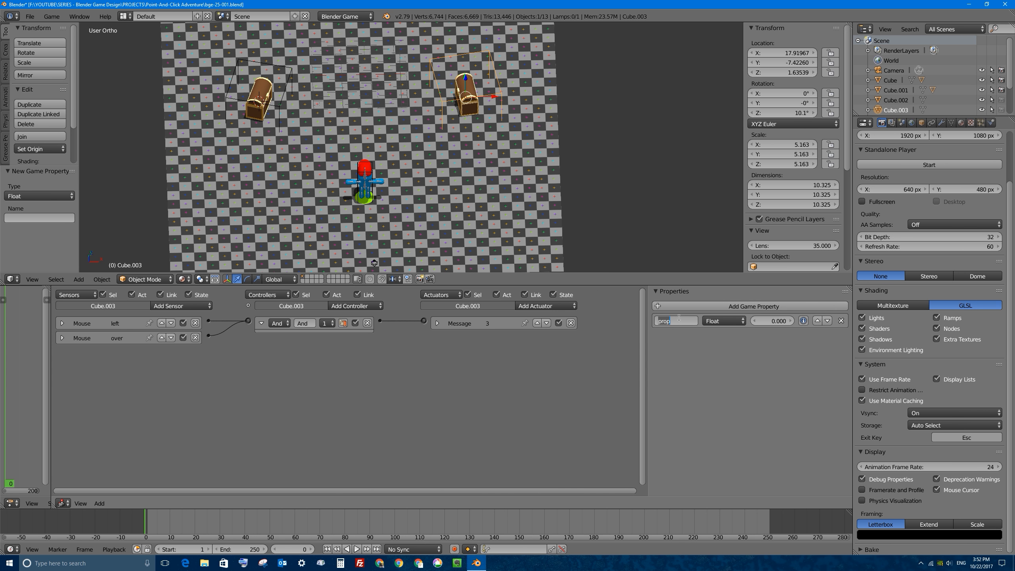
{"action": "type", "text": "3"}
{"action": "key", "text": "Return"}
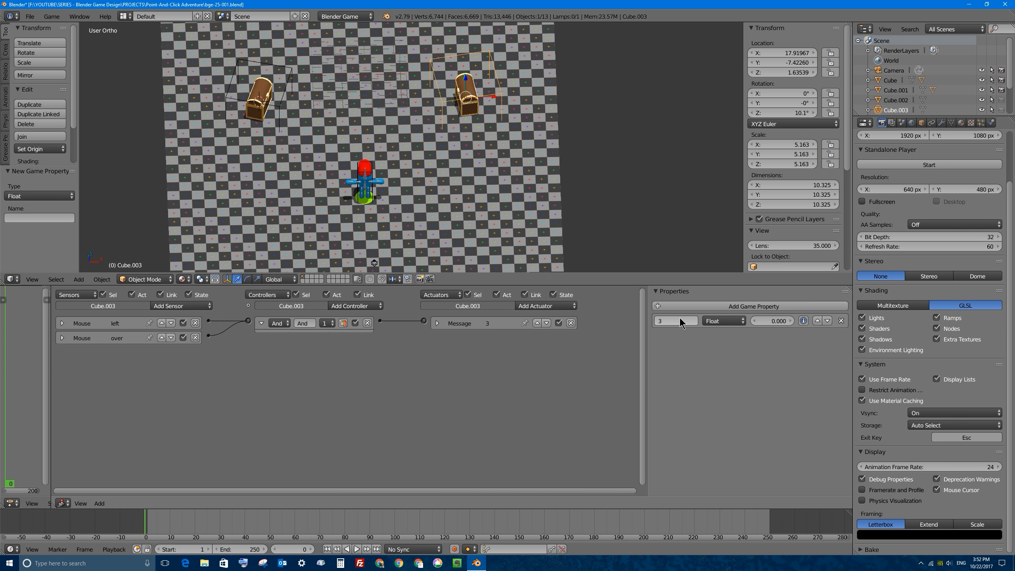
Step: Select charController, enlarge the logic area, and add a Collision sensor that detects property 2
{"action": "right_click", "coordinate": [374, 175]}
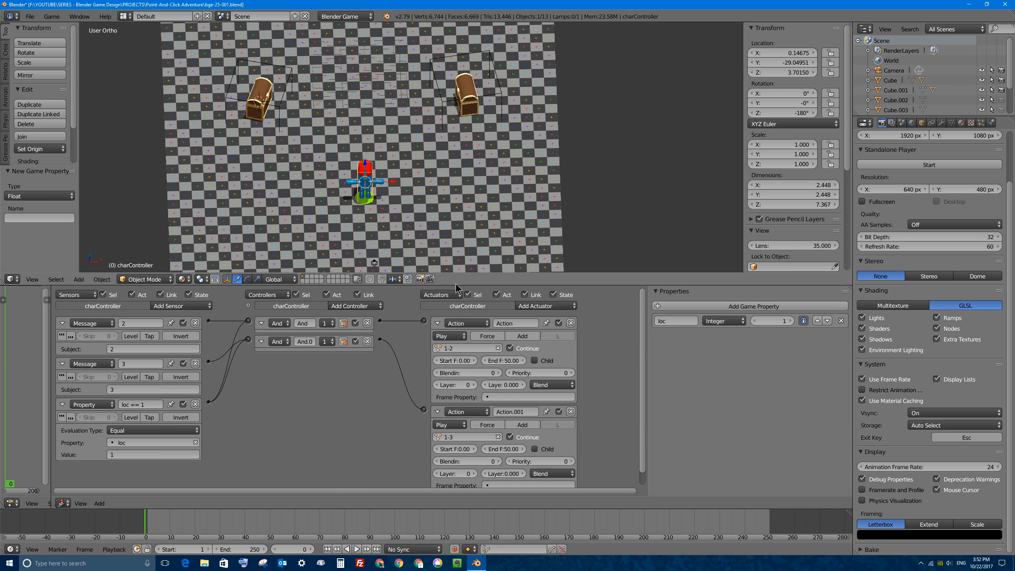
{"action": "left_click_drag", "start_coordinate": [456, 284], "coordinate": [446, 191]}
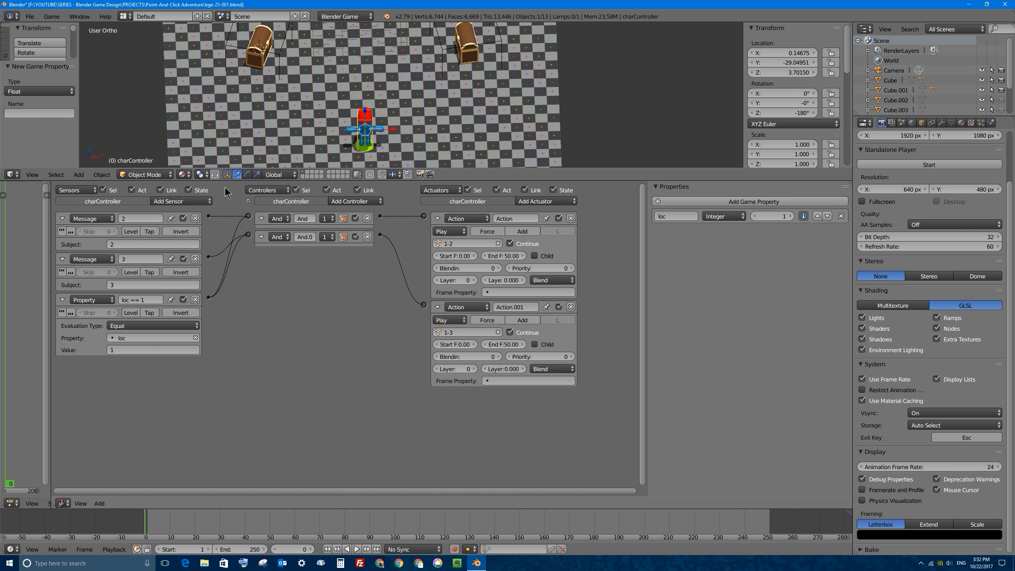
{"action": "left_click", "coordinate": [186, 202]}
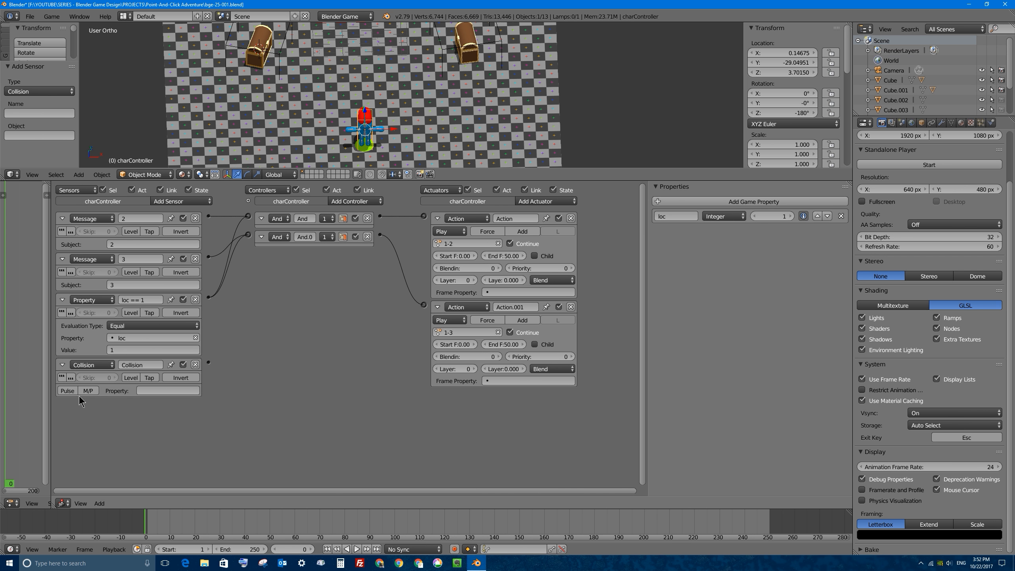
{"action": "left_click", "coordinate": [157, 390]}
{"action": "key", "text": "Return"}
Step: Add a Property actuator that assigns 2 to loc and link it to the property 2 Collision sensor
{"action": "left_click", "coordinate": [557, 208]}
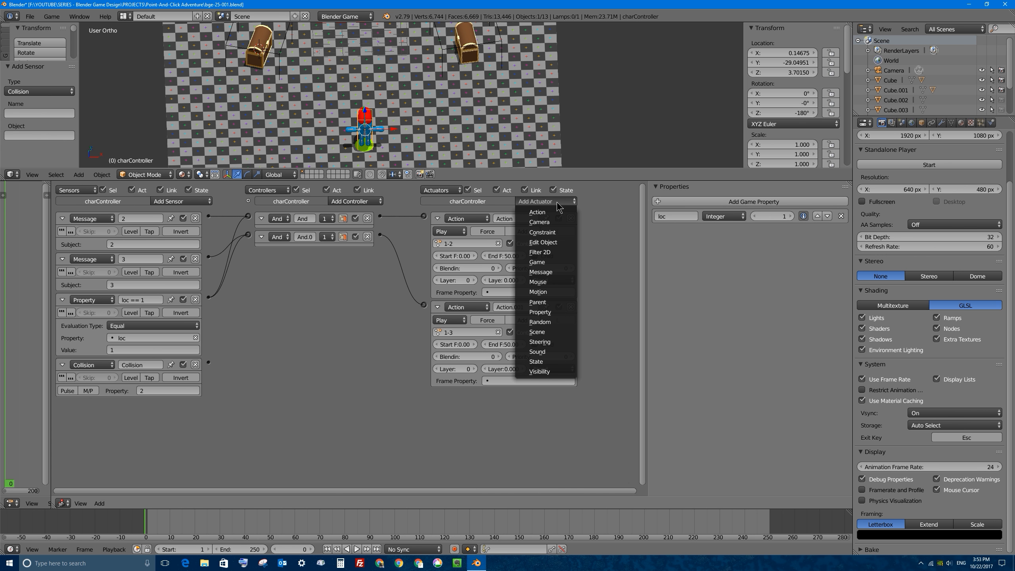
{"action": "left_click", "coordinate": [559, 315]}
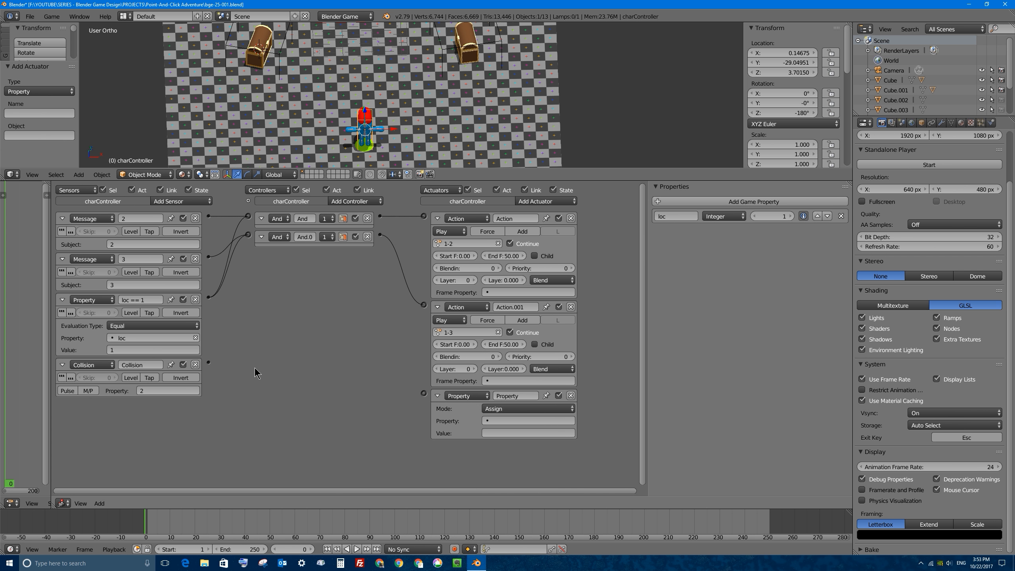
{"action": "left_click_drag", "start_coordinate": [209, 362], "coordinate": [424, 393]}
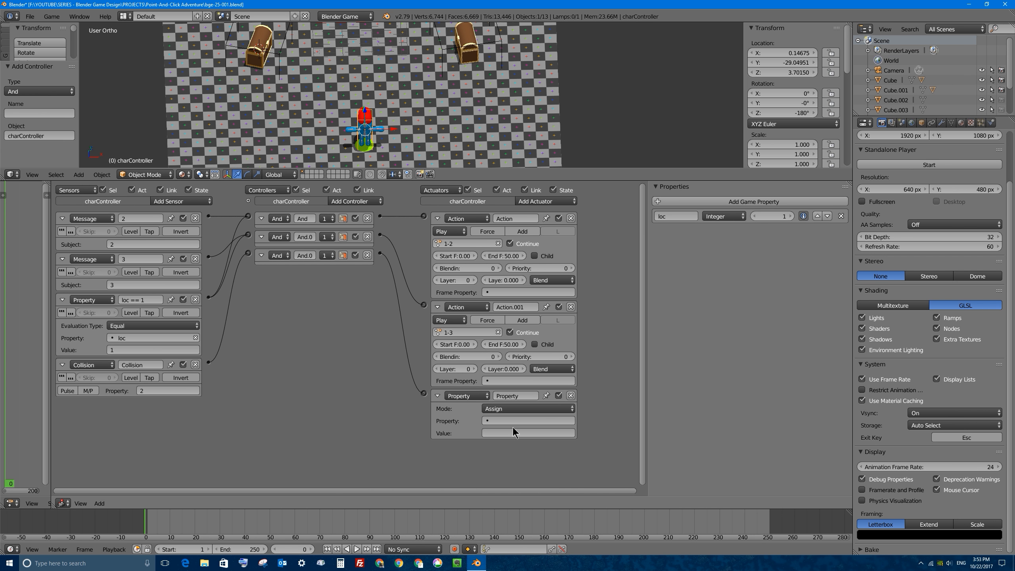
{"action": "left_click", "coordinate": [498, 422]}
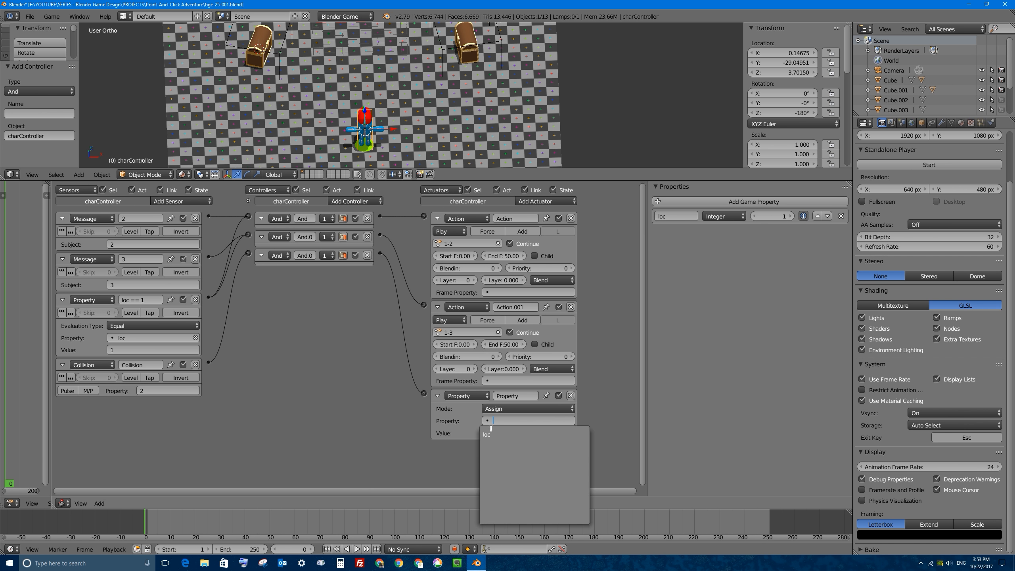
{"action": "left_click", "coordinate": [492, 434]}
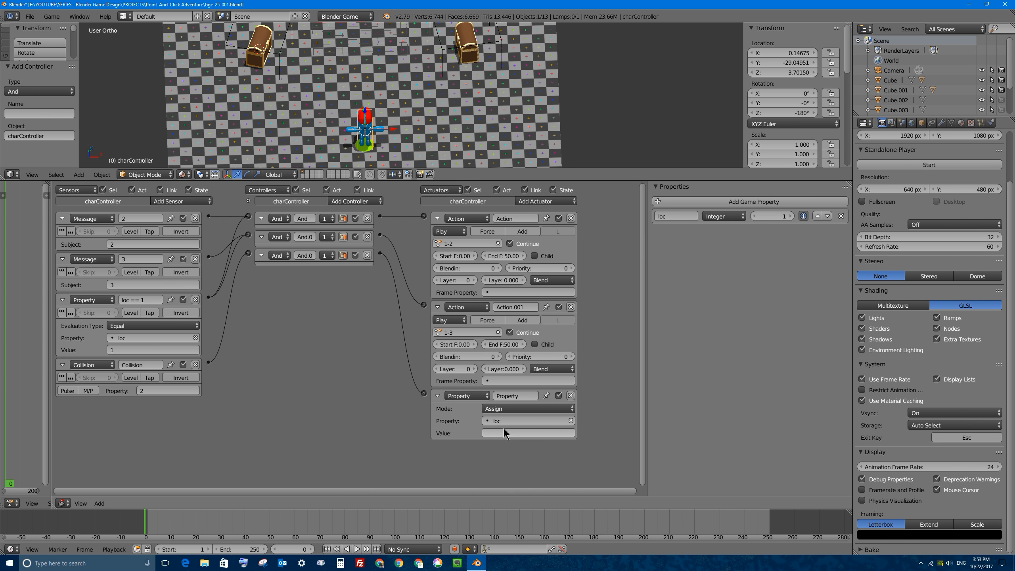
{"action": "left_click", "coordinate": [504, 431]}
{"action": "type", "text": "2"}
{"action": "key", "text": "Return"}
Step: Add a second Collision sensor to charController that detects property 3
{"action": "left_click", "coordinate": [180, 203]}
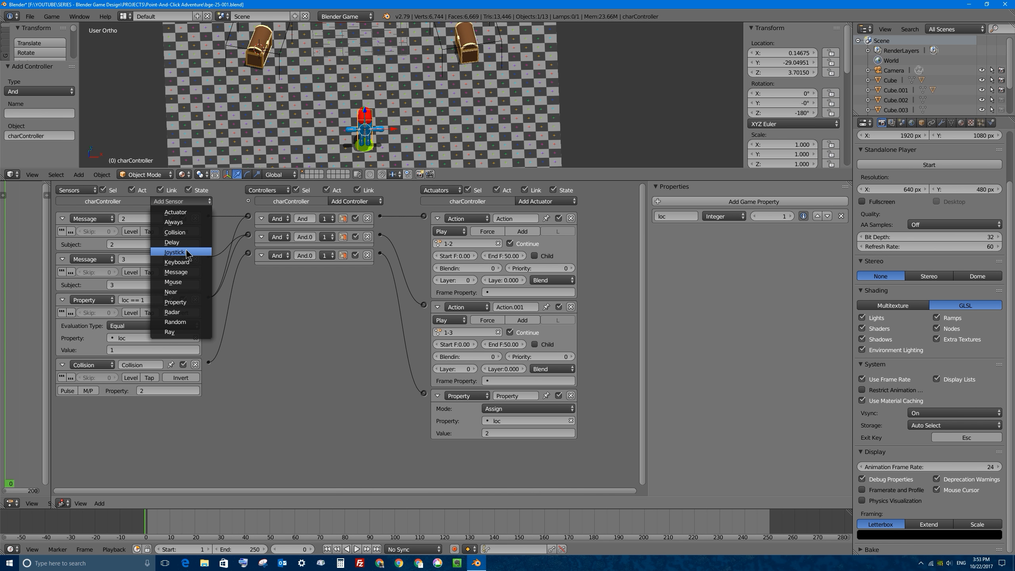
{"action": "left_click", "coordinate": [182, 233]}
{"action": "left_click", "coordinate": [158, 428]}
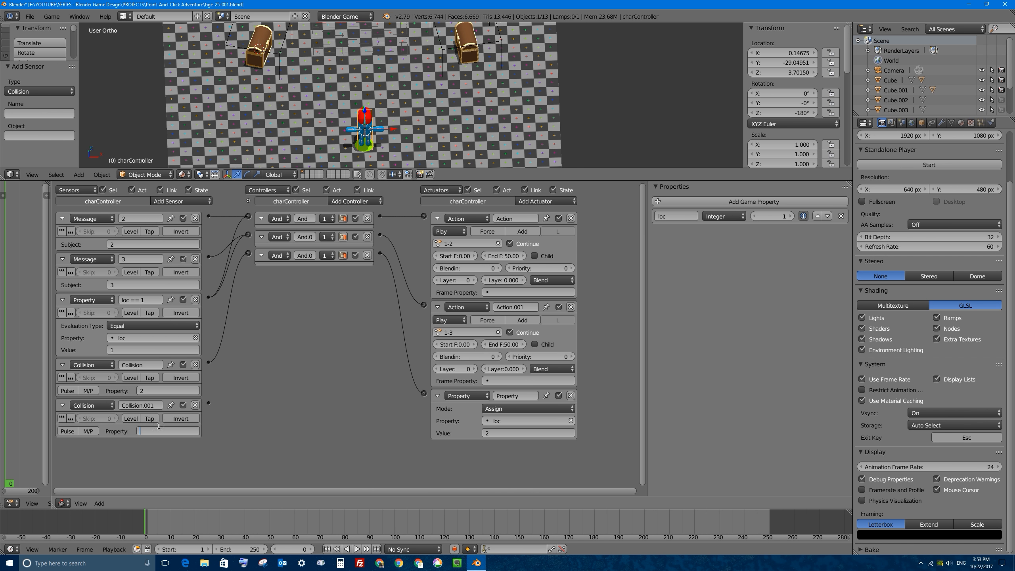
{"action": "type", "text": "3"}
Step: Add a Property actuator that assigns 3 to loc and link it to the property 3 Collision sensor
{"action": "left_click", "coordinate": [546, 200]}
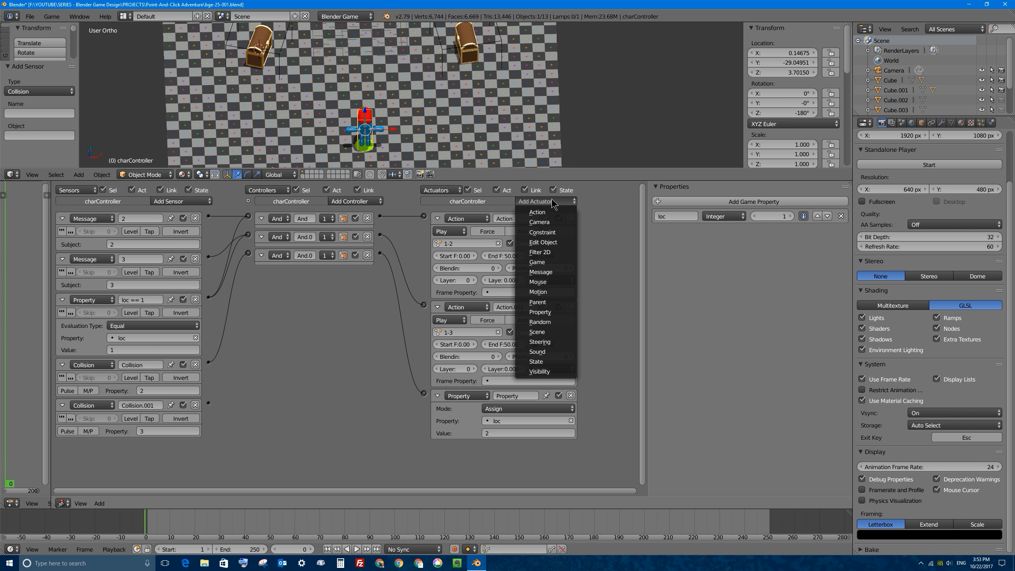
{"action": "left_click", "coordinate": [550, 312]}
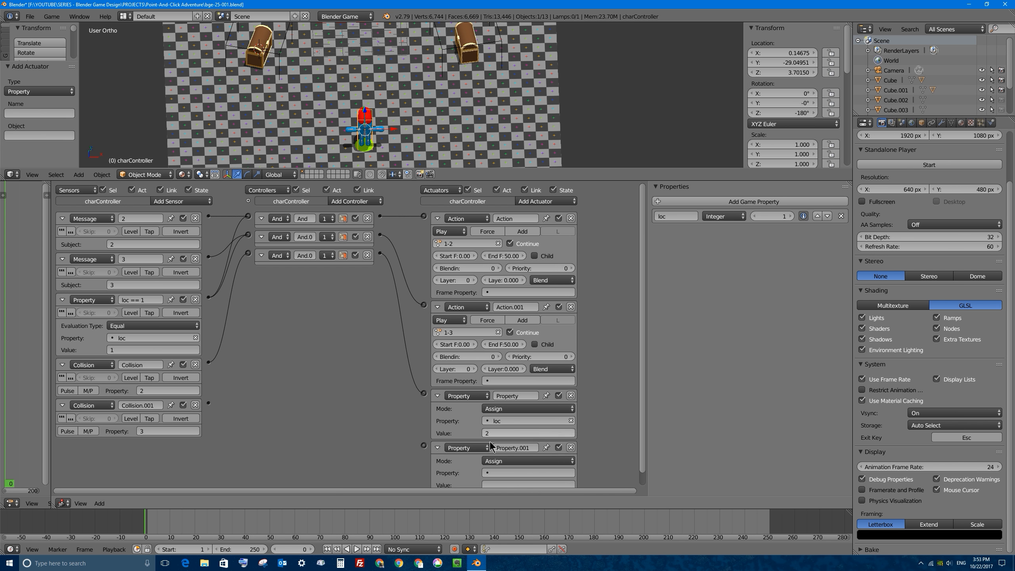
{"action": "left_click", "coordinate": [501, 473]}
{"action": "left_click", "coordinate": [488, 378]}
{"action": "scroll", "coordinate": [495, 440], "scroll_direction": "down", "scroll_amount": 1}
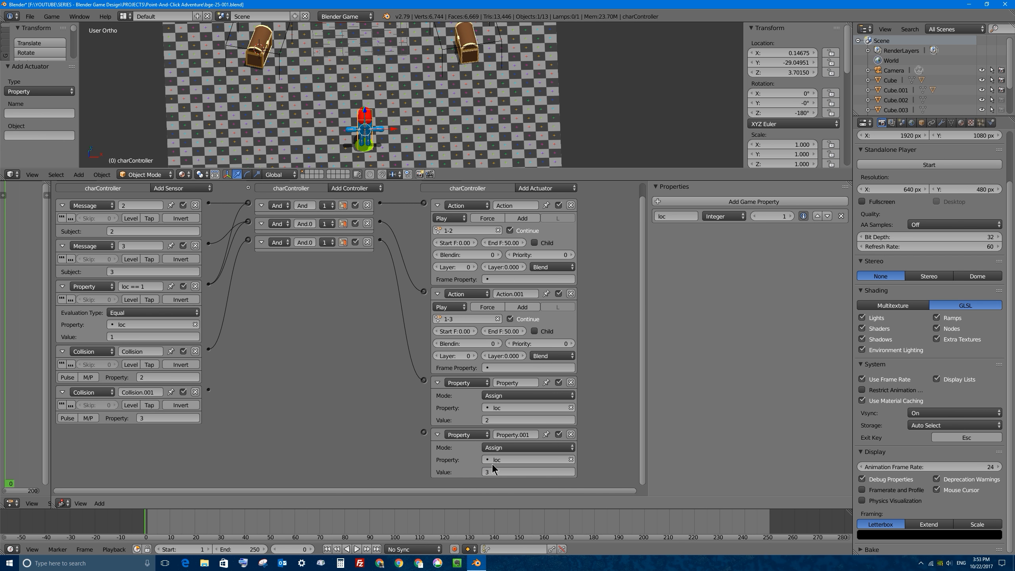
{"action": "left_click_drag", "start_coordinate": [208, 390], "coordinate": [424, 434]}
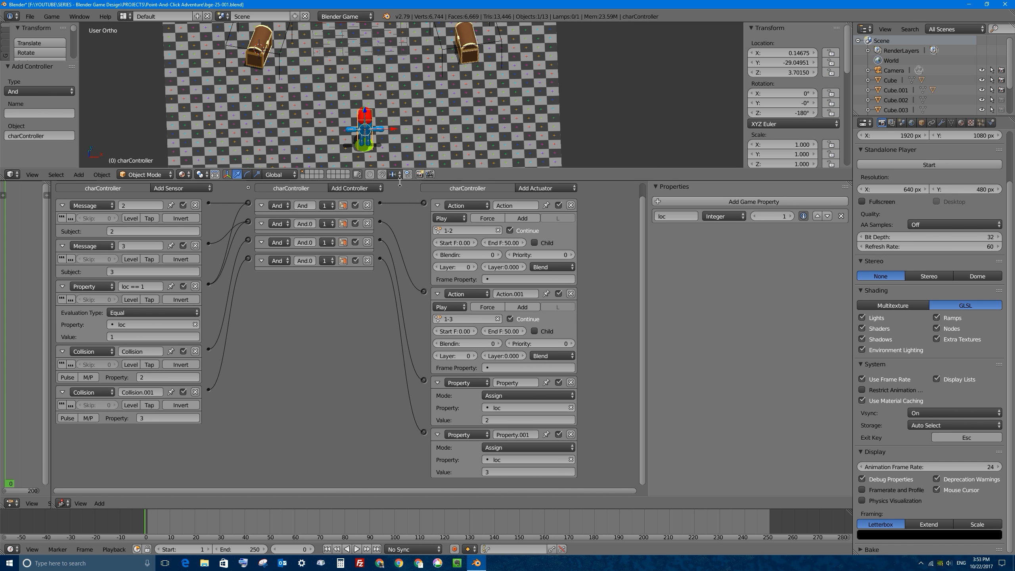
Step: Enlarge the 3D view and test the game by choosing both chests while watching the loc debug value, and stop it
{"action": "left_click_drag", "start_coordinate": [400, 182], "coordinate": [400, 321]}
{"action": "key", "text": "p"}
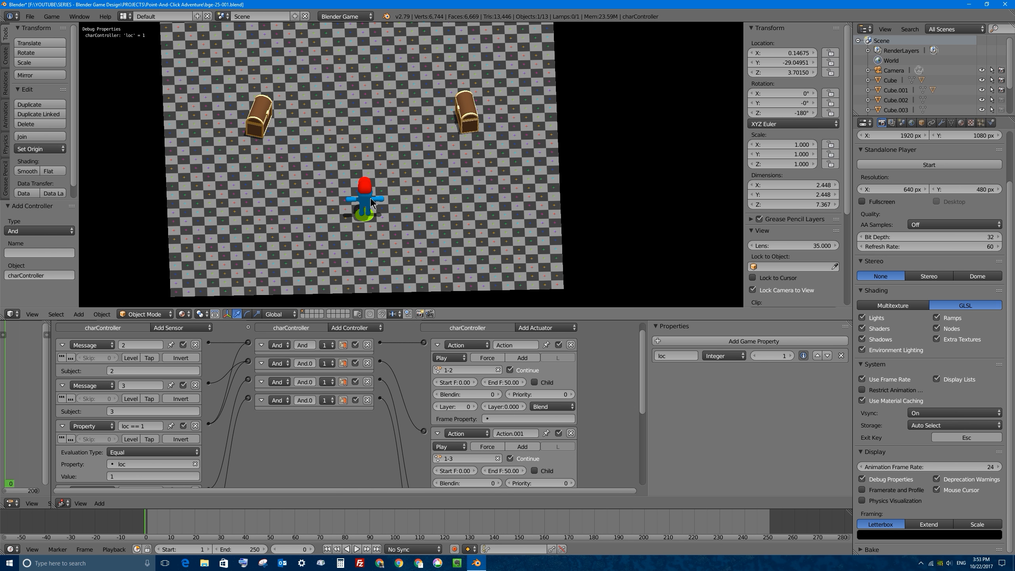
{"action": "left_click", "coordinate": [270, 110]}
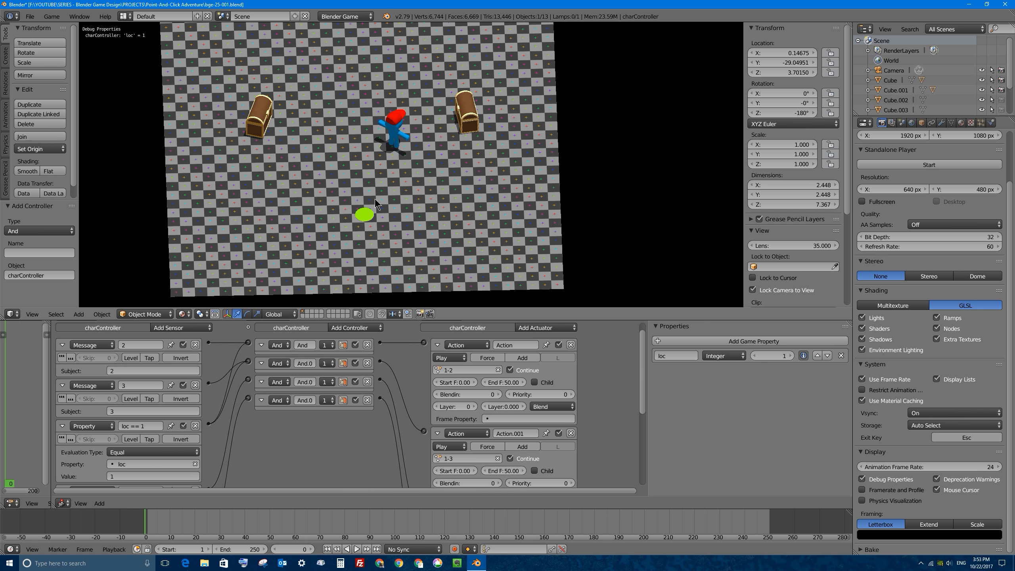
{"action": "left_click", "coordinate": [476, 128]}
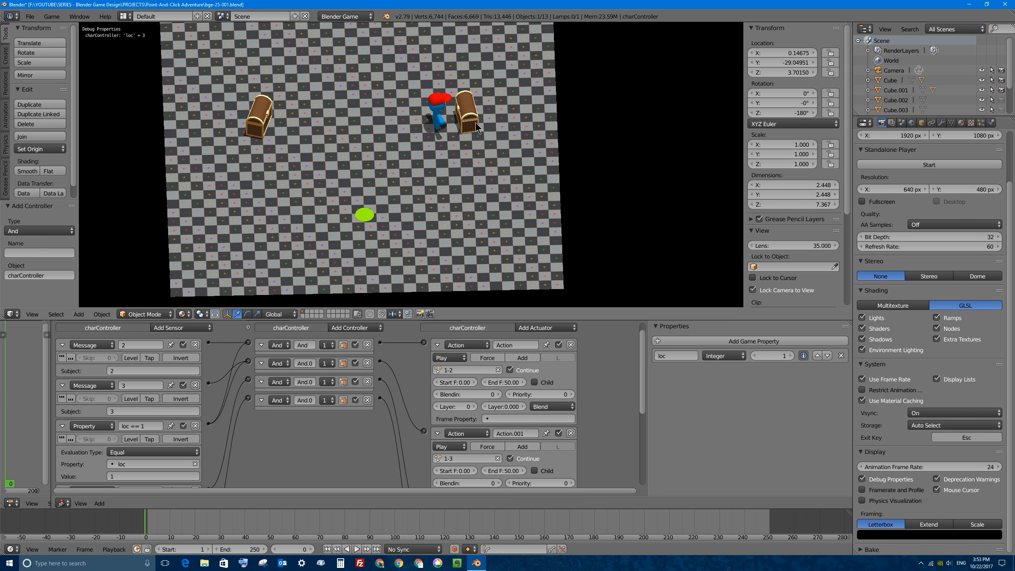
{"action": "key", "text": "Escape"}
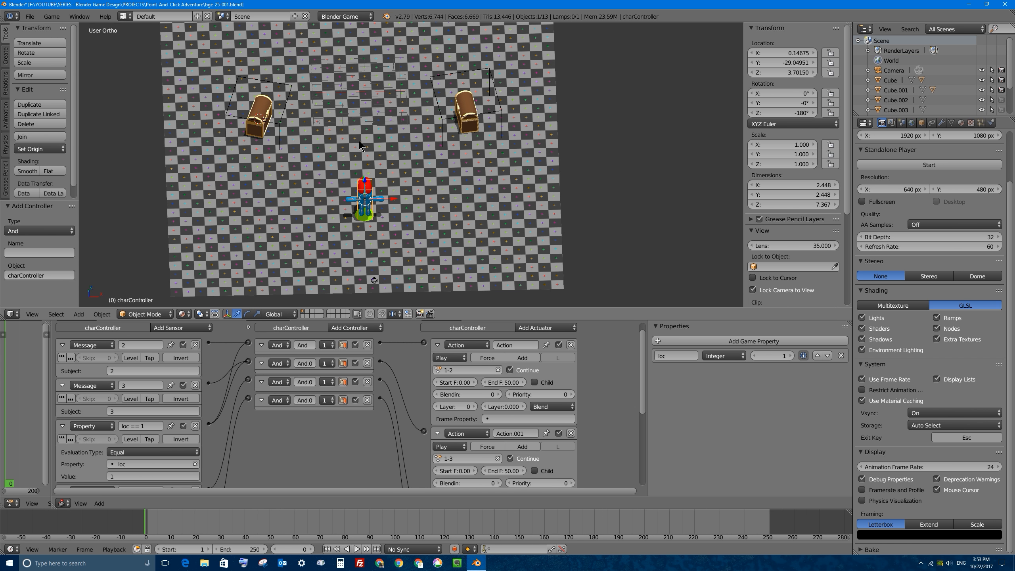
Step: Run the game again and alternate between the two chests while the character is still walking, and stop the game
{"action": "key", "text": "p"}
{"action": "left_click", "coordinate": [486, 130]}
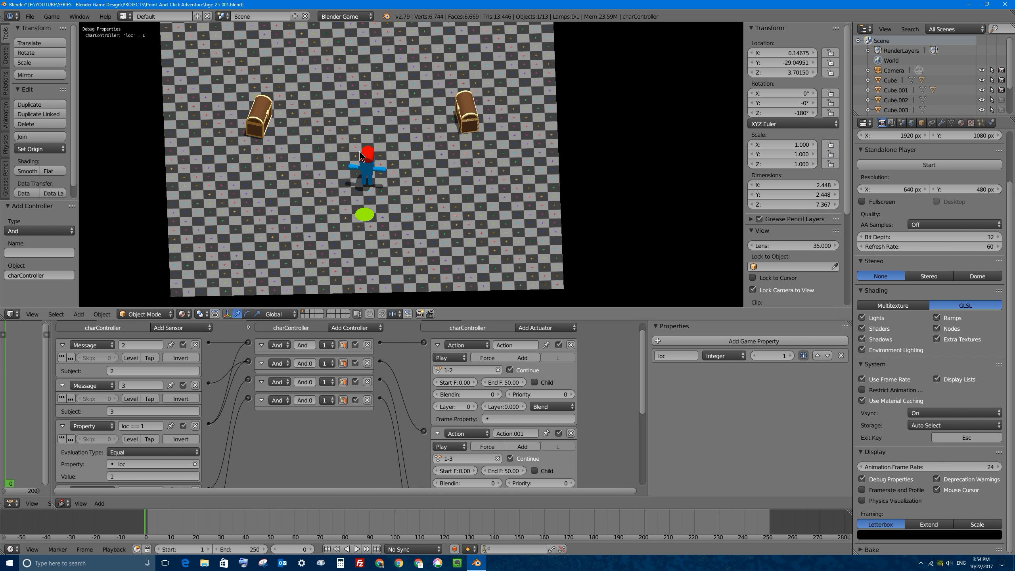
{"action": "left_click", "coordinate": [262, 108]}
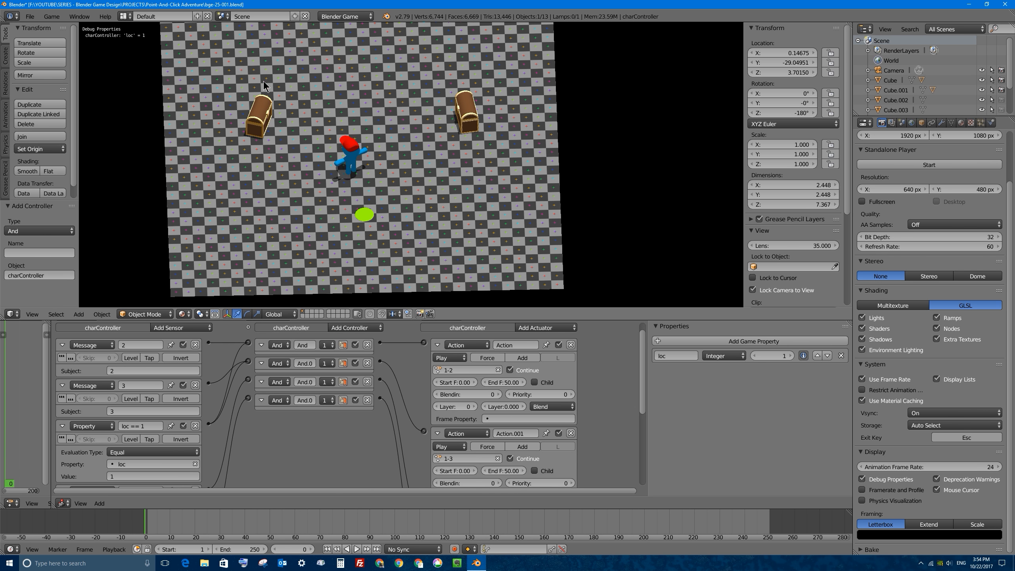
{"action": "left_click", "coordinate": [474, 106]}
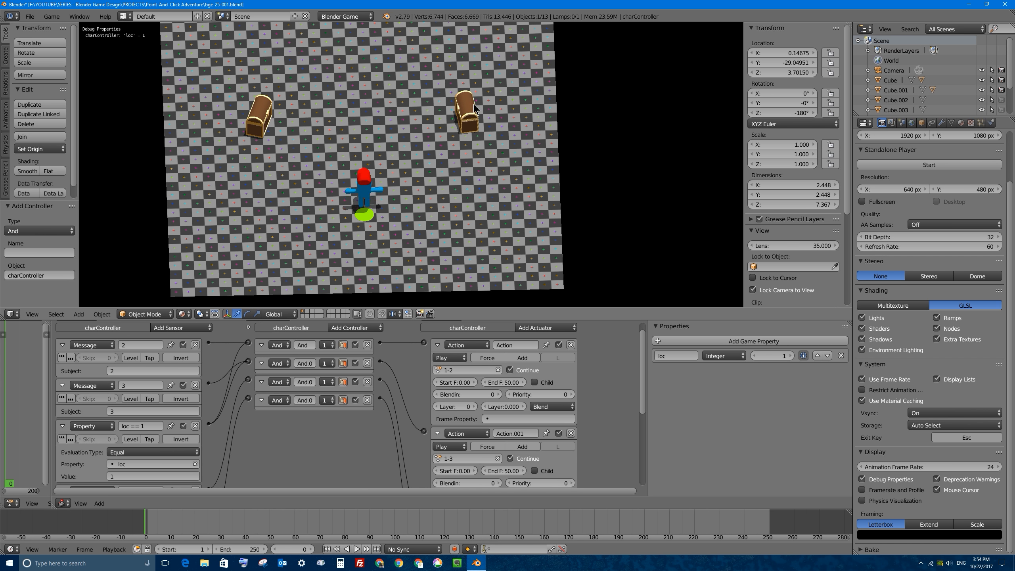
{"action": "left_click", "coordinate": [262, 113]}
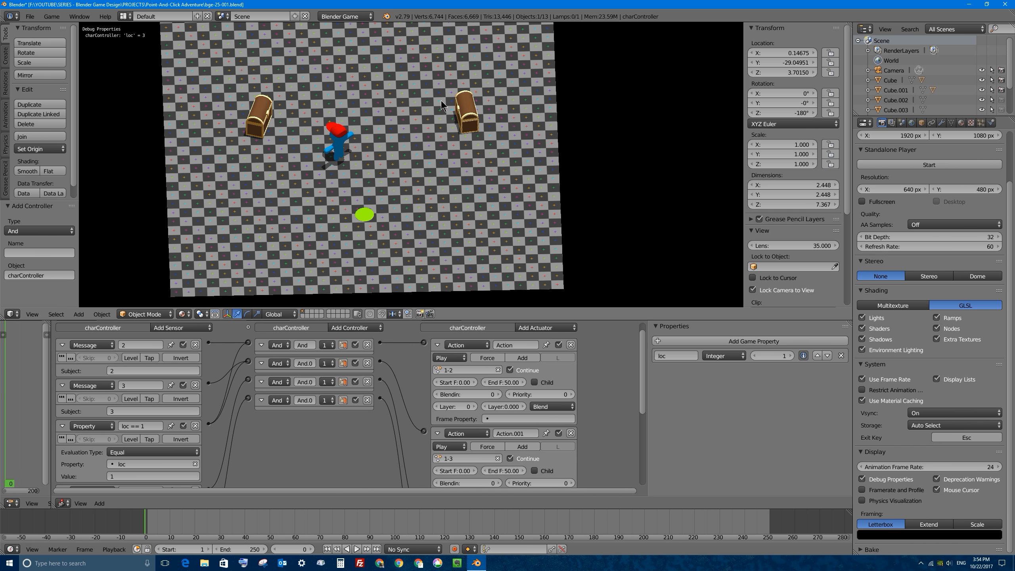
{"action": "key", "text": "Escape"}
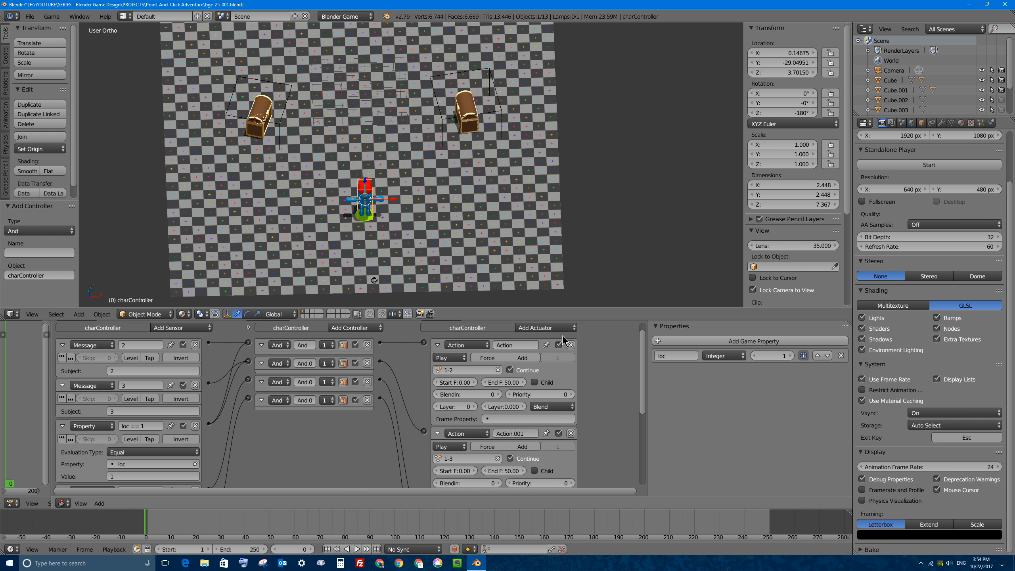
Step: Enlarge the logic area and add a third Property actuator to charController that assigns 0 to loc
{"action": "left_click_drag", "start_coordinate": [557, 320], "coordinate": [591, 250]}
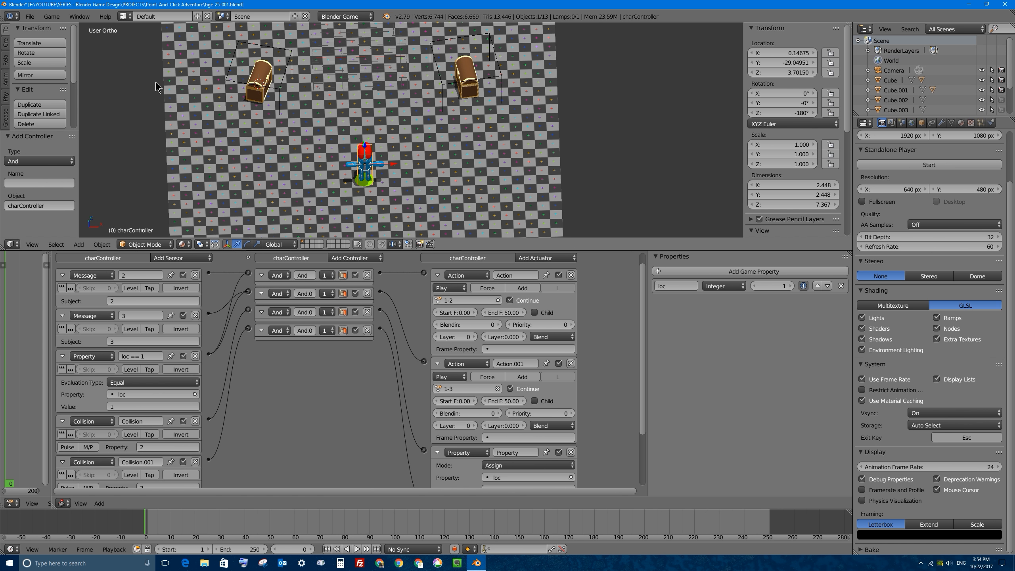
{"action": "left_click_drag", "start_coordinate": [369, 250], "coordinate": [368, 147]}
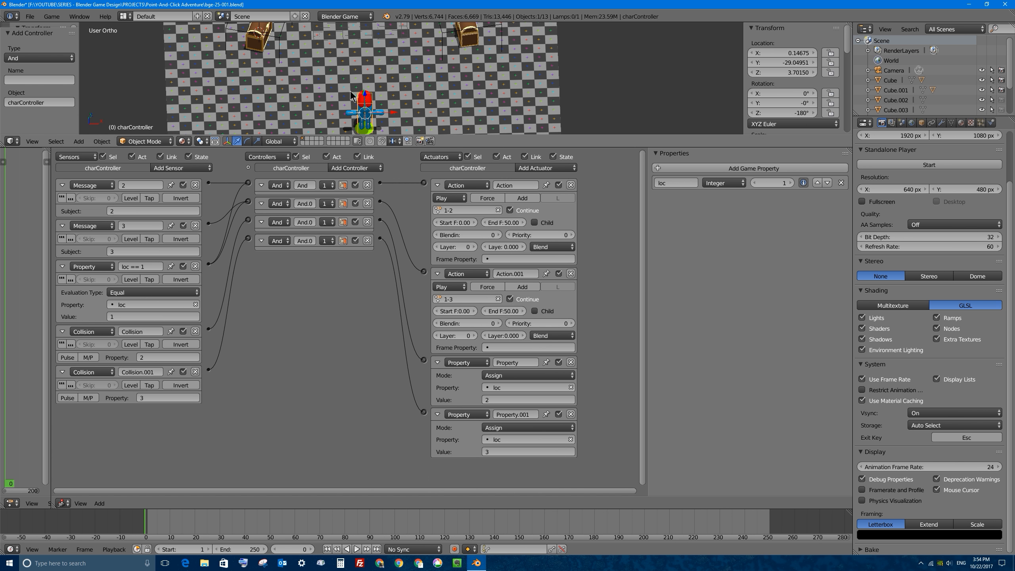
{"action": "left_click", "coordinate": [535, 168]}
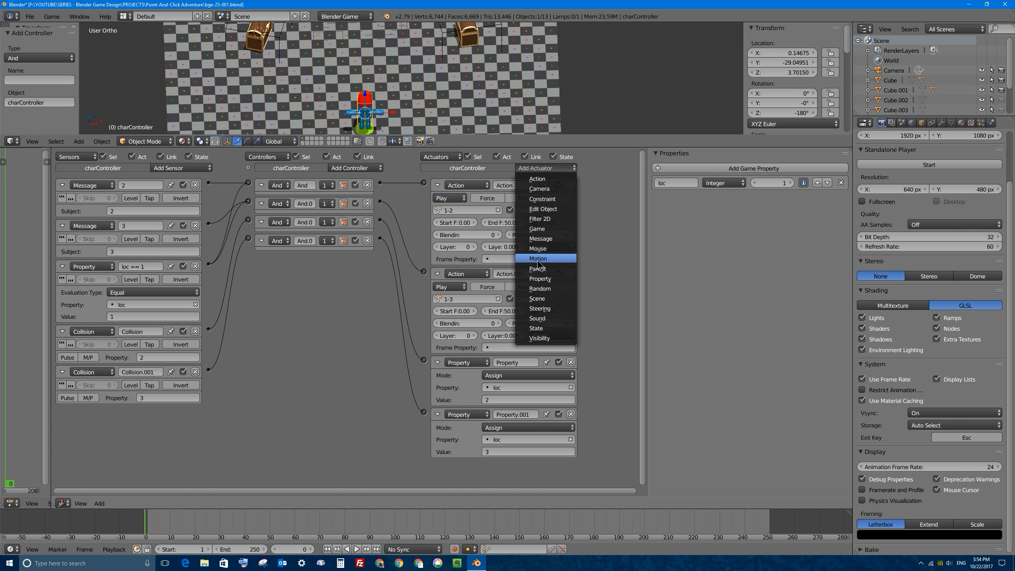
{"action": "left_click", "coordinate": [559, 278]}
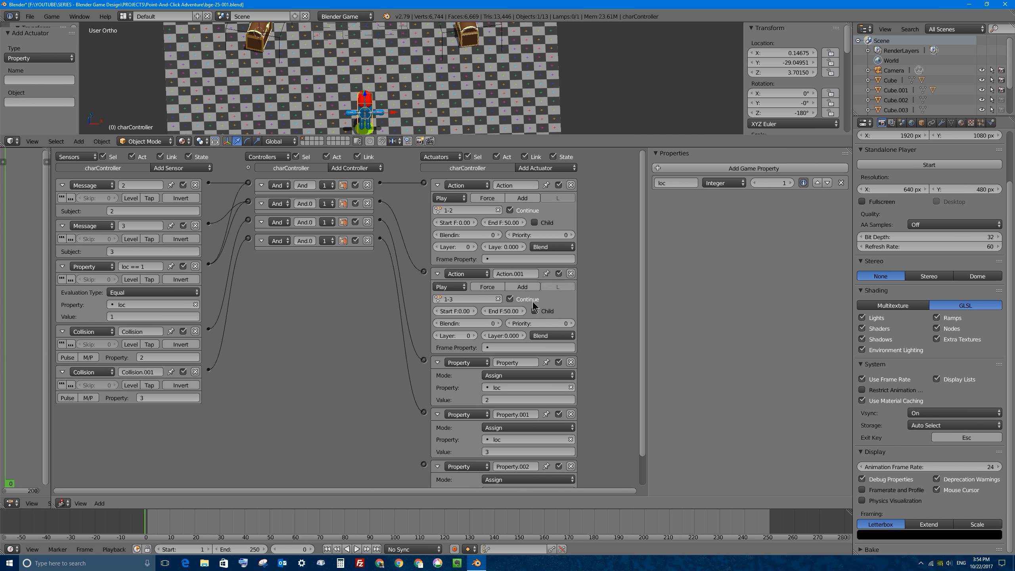
{"action": "scroll", "coordinate": [527, 380], "scroll_direction": "down", "scroll_amount": 2}
{"action": "left_click", "coordinate": [515, 460]}
{"action": "key", "text": "Return"}
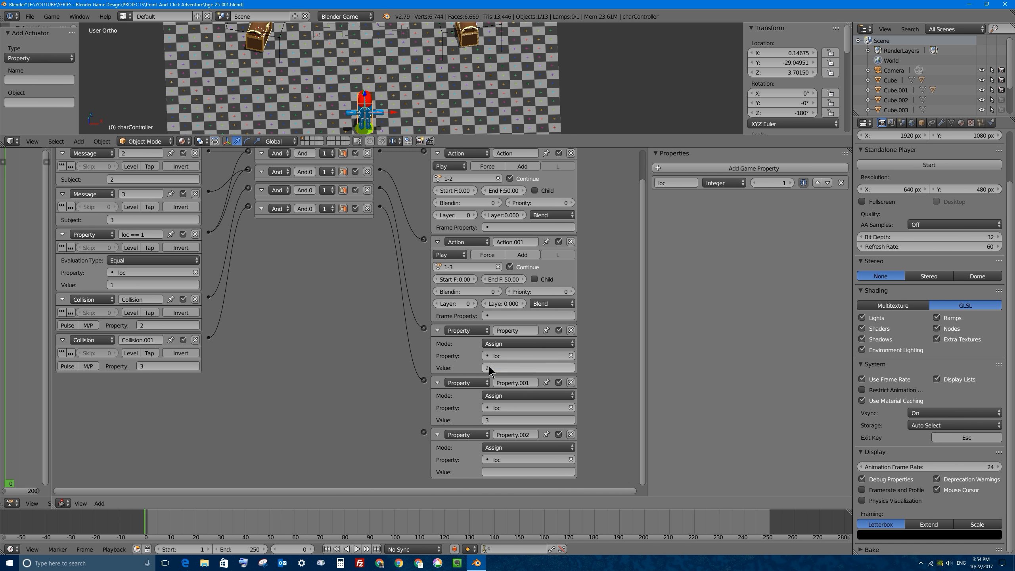
{"action": "left_click", "coordinate": [496, 468]}
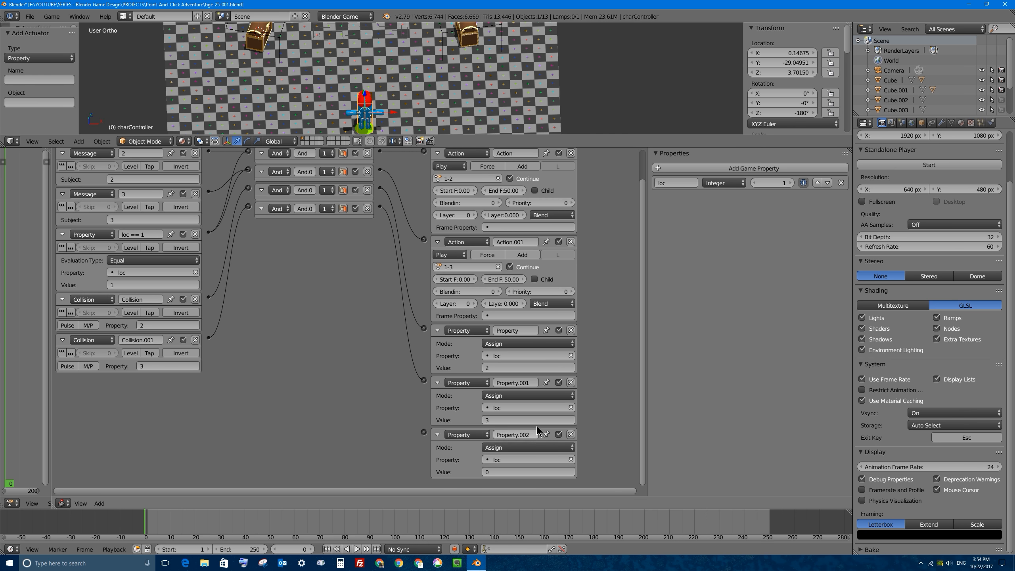
{"action": "middle_click_drag", "start_coordinate": [420, 288], "coordinate": [420, 320]}
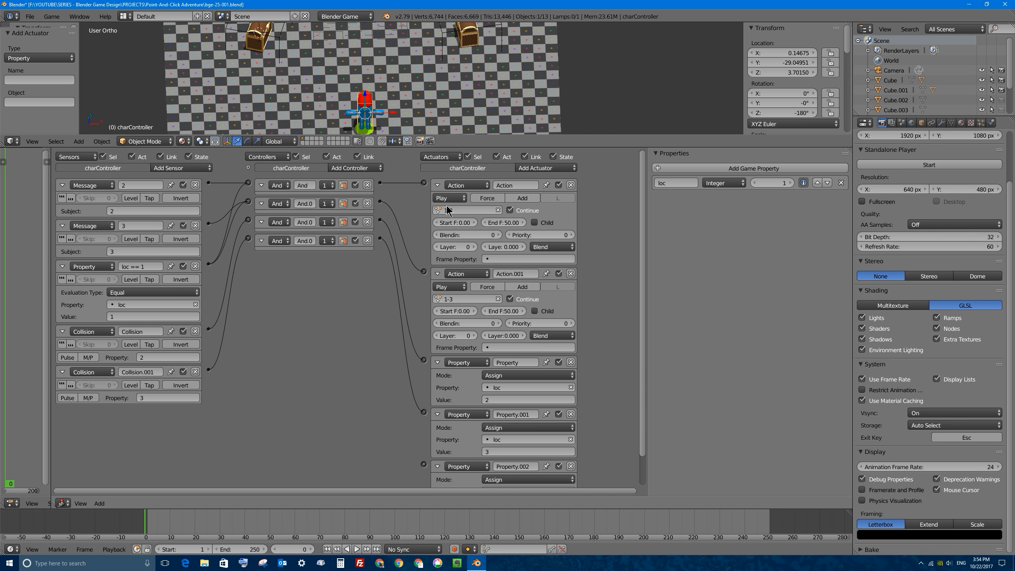
Step: Rename the third Property actuator to "loc = 0", collapse it and move it to the top of the actuator list
{"action": "scroll", "coordinate": [413, 216], "scroll_direction": "down", "scroll_amount": 2}
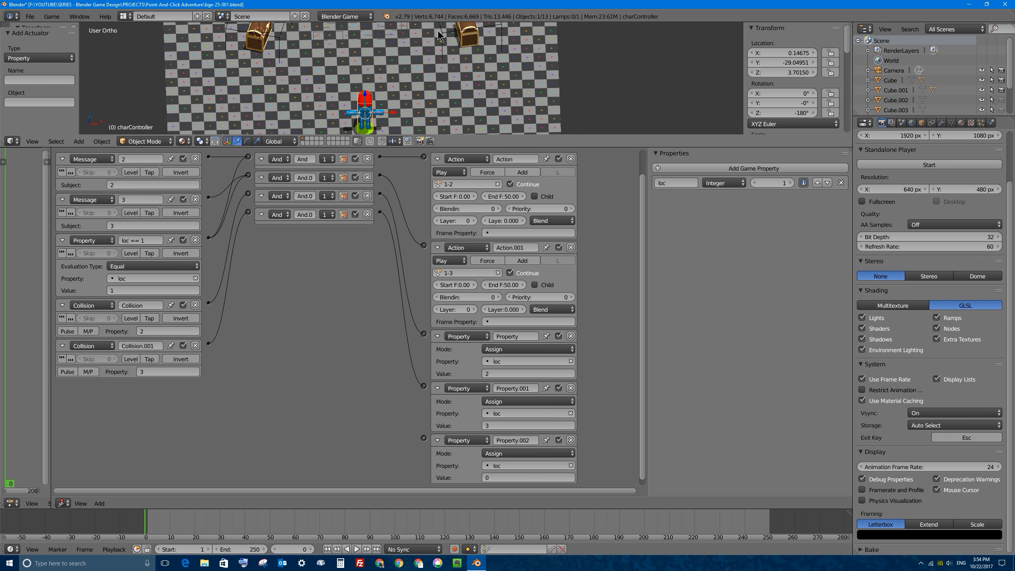
{"action": "left_click", "coordinate": [515, 439]}
{"action": "type", "text": "loc = 0"}
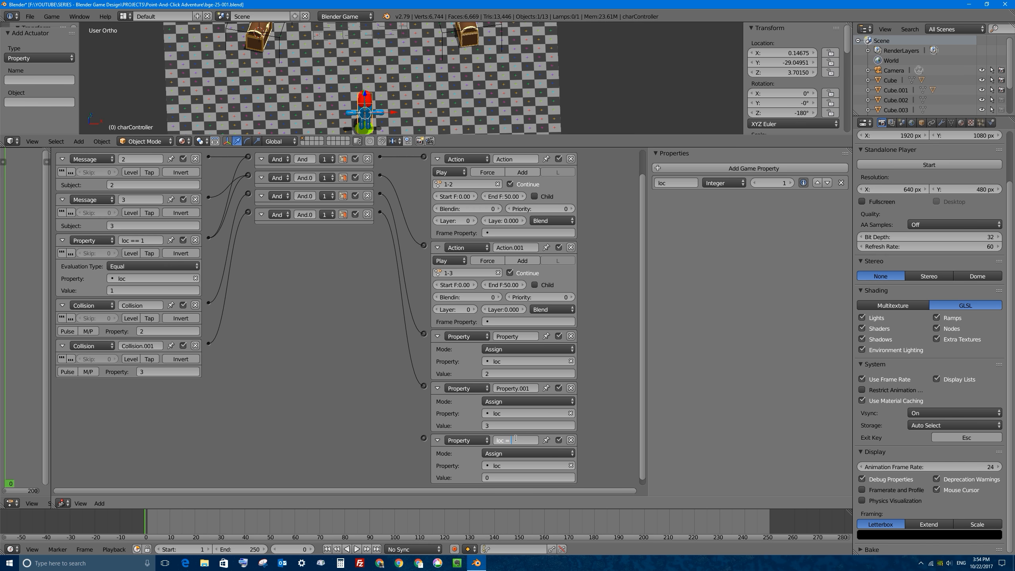
{"action": "key", "text": "Return"}
{"action": "left_click", "coordinate": [437, 440]}
{"action": "left_click", "coordinate": [536, 466]}
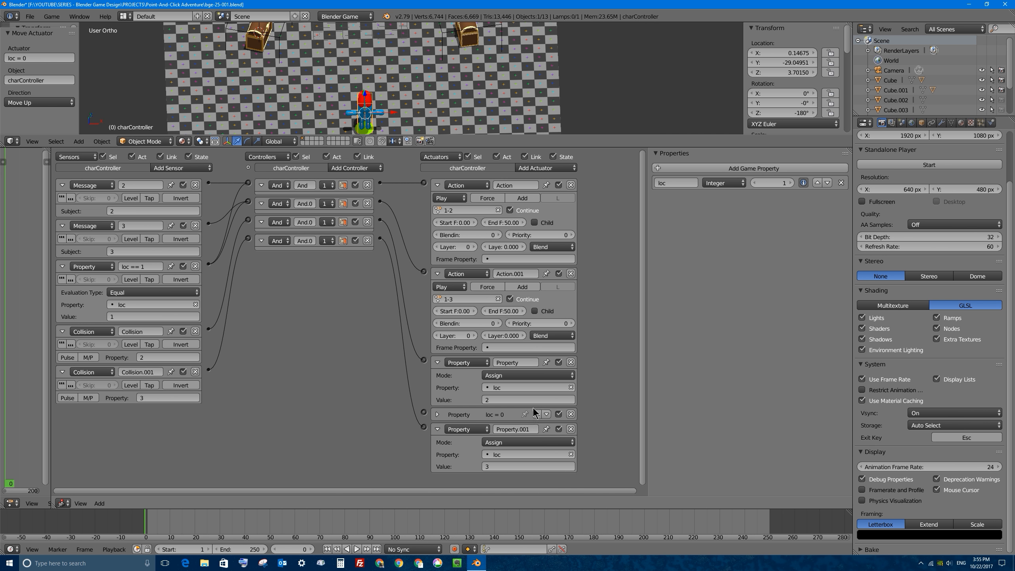
{"action": "left_click", "coordinate": [536, 414]}
{"action": "left_click", "coordinate": [536, 362]}
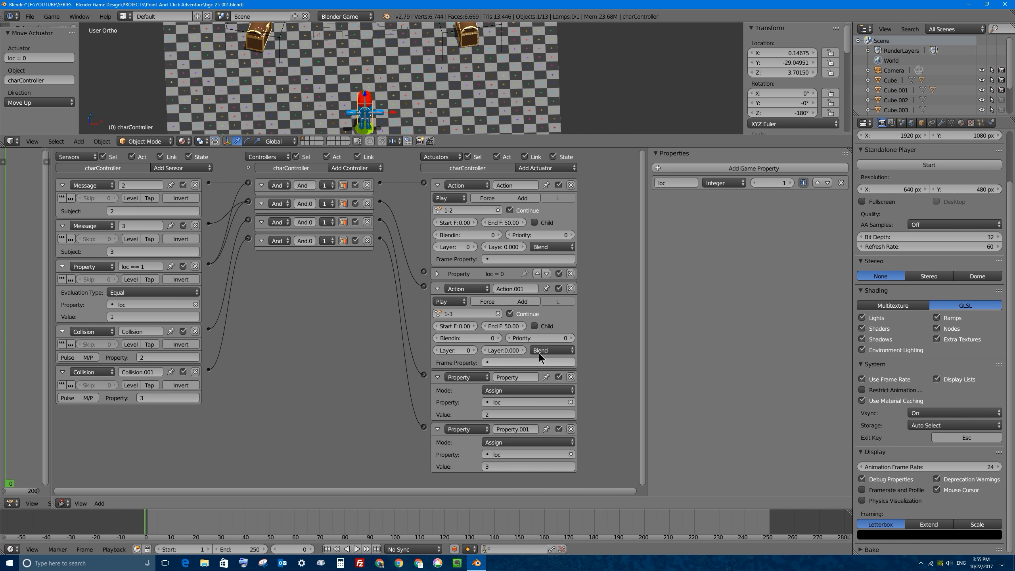
{"action": "left_click", "coordinate": [536, 274]}
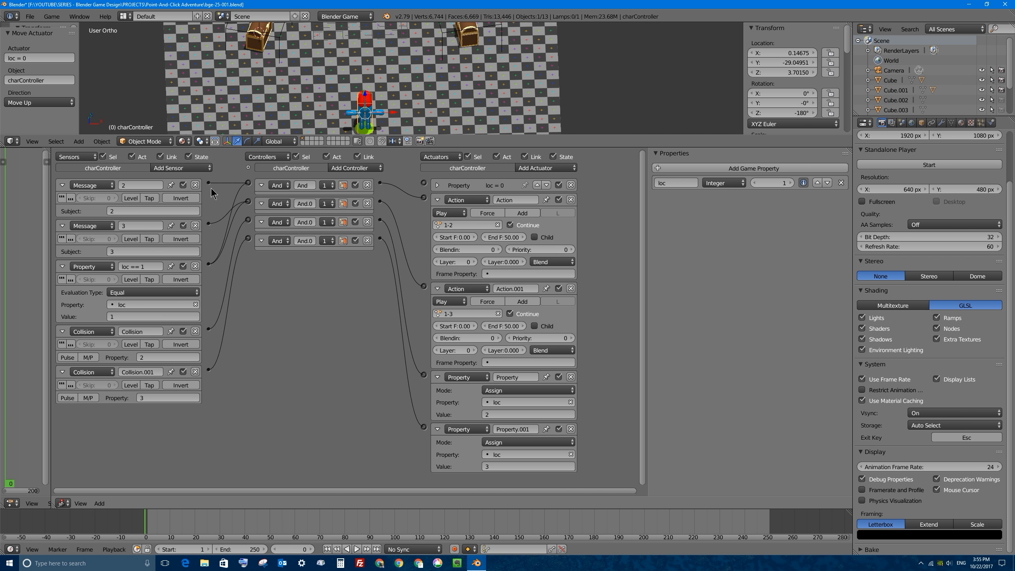
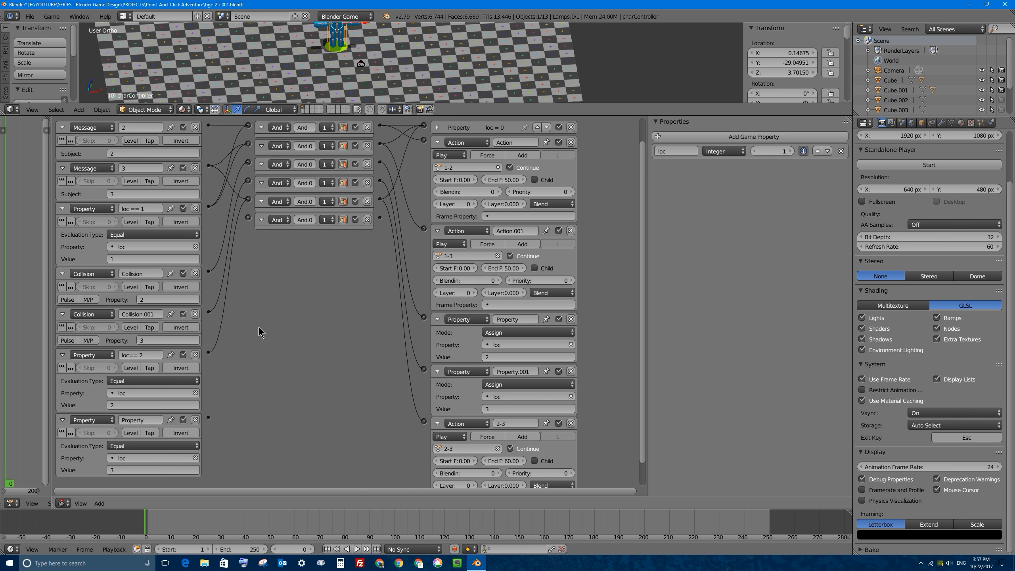
Step: Link the Property sensor for loc equal to 3 and the message 2 sensor to the last And controller
{"action": "left_click_drag", "start_coordinate": [208, 417], "coordinate": [247, 218]}
{"action": "scroll", "coordinate": [230, 209], "scroll_direction": "up", "scroll_amount": 1}
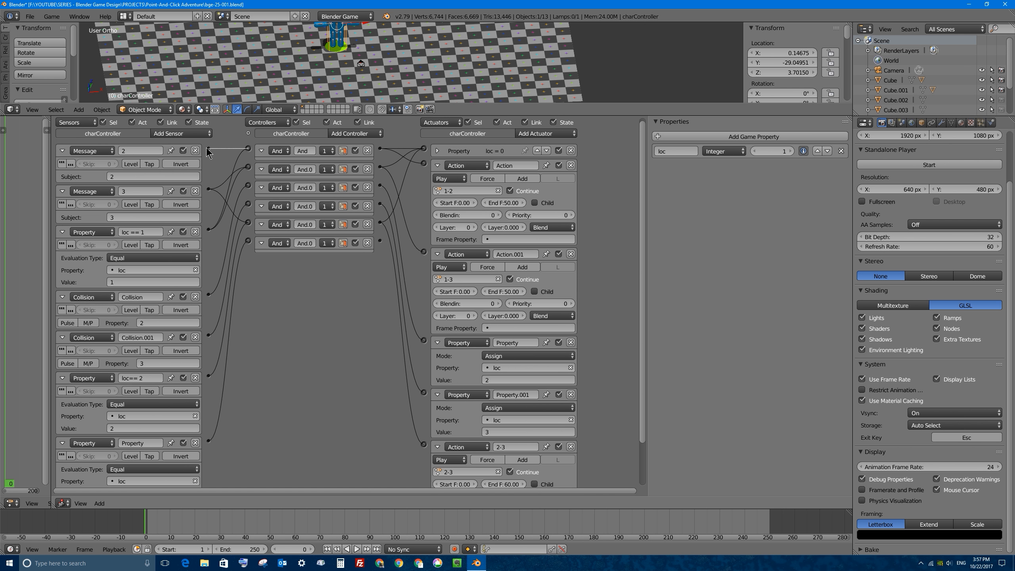
{"action": "scroll", "coordinate": [442, 270], "scroll_direction": "down", "scroll_amount": 1}
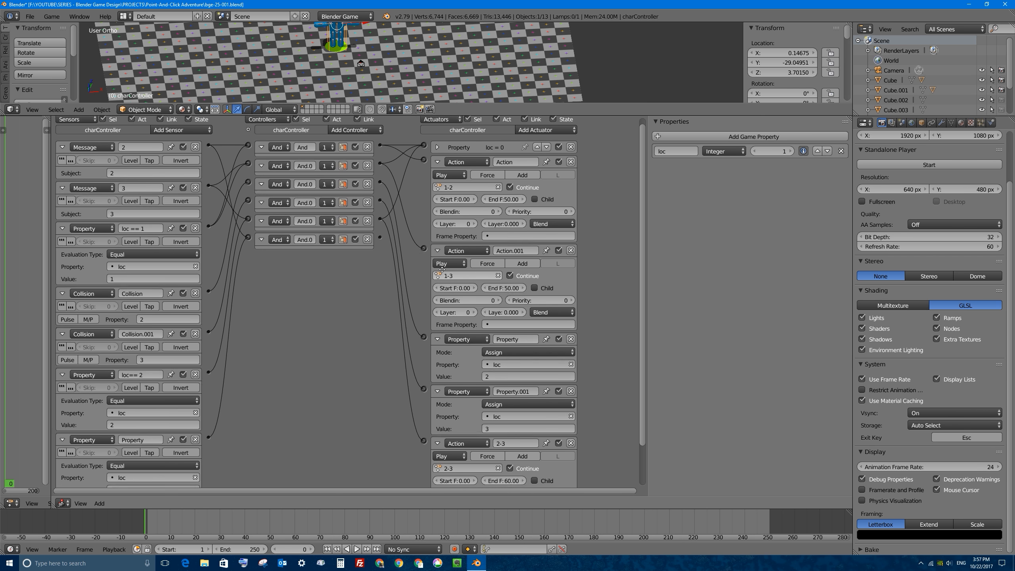
Step: Rename the Property actuators assigning 3 and 2 to "loc = 3" and "loc = 2", and collapse both
{"action": "scroll", "coordinate": [441, 270], "scroll_direction": "down", "scroll_amount": 2}
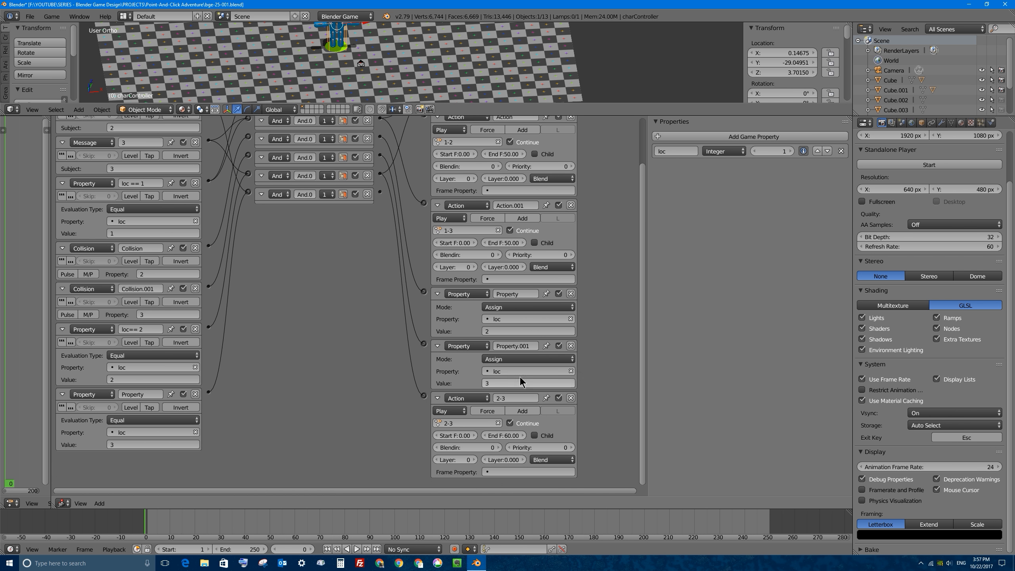
{"action": "left_click", "coordinate": [513, 344]}
{"action": "type", "text": "loc = 3"}
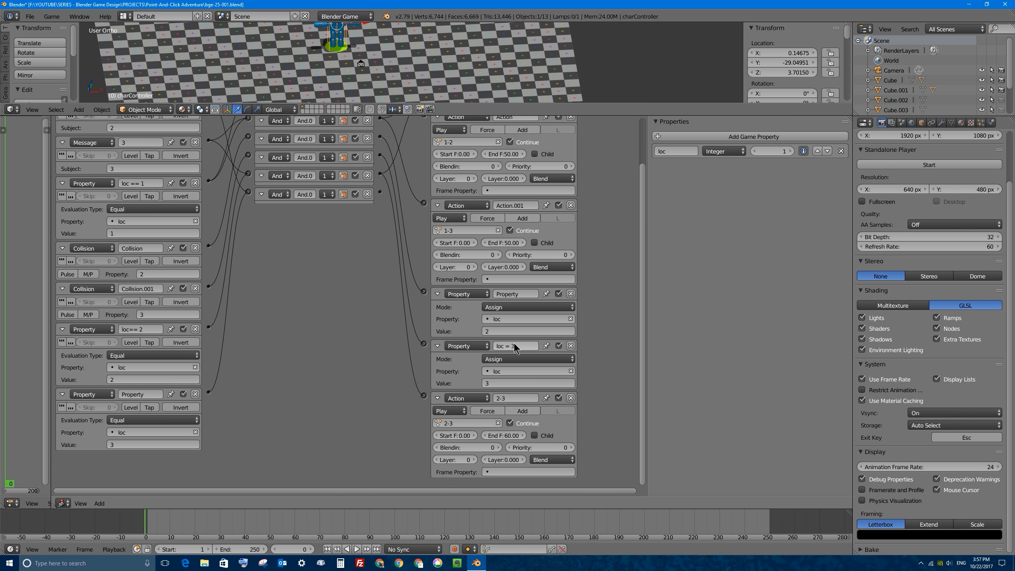
{"action": "left_click", "coordinate": [438, 346]}
{"action": "left_click", "coordinate": [517, 321]}
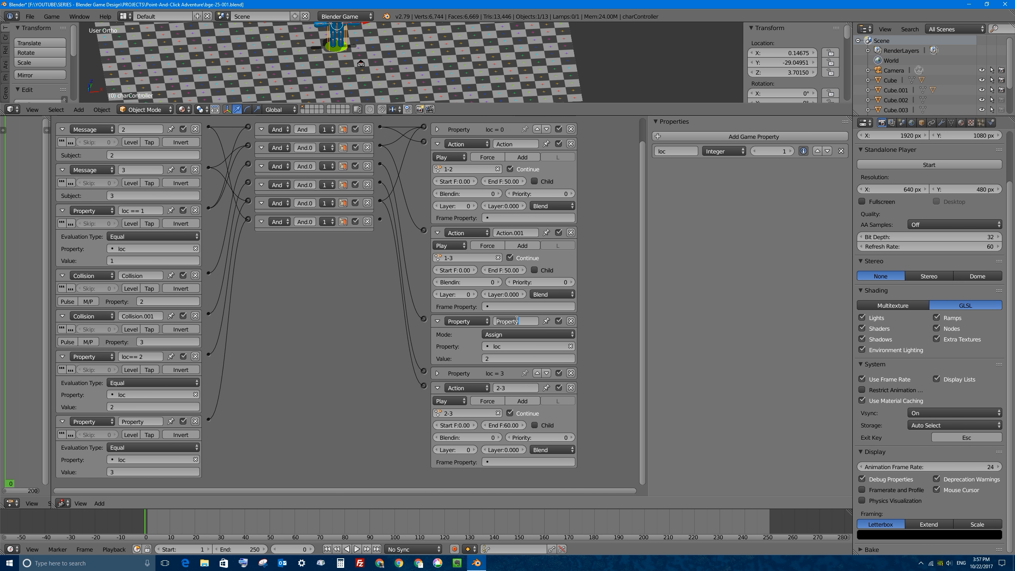
{"action": "type", "text": "loc = 2"}
{"action": "key", "text": "Return"}
{"action": "left_click", "coordinate": [438, 321]}
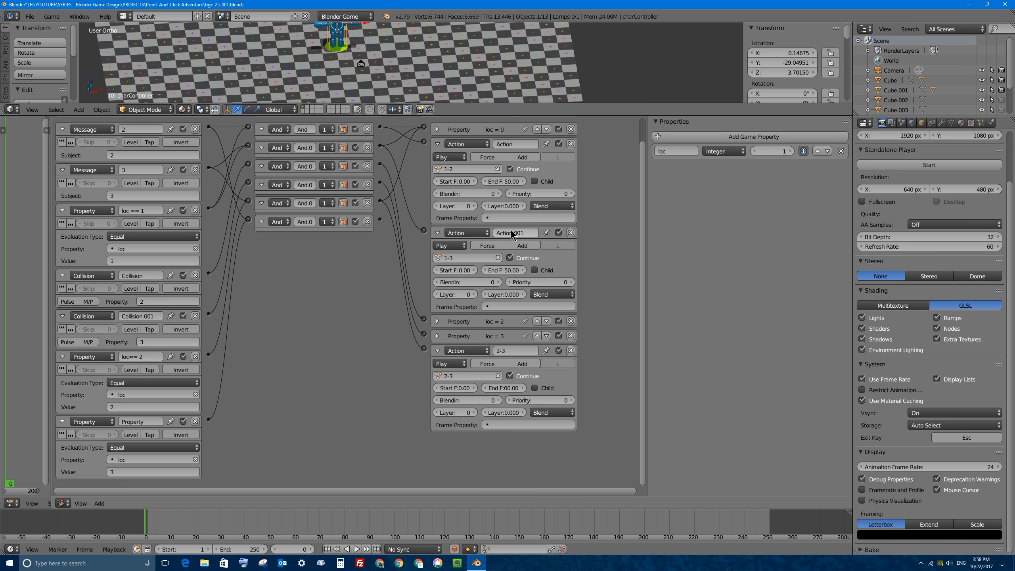
Step: Rename the first two Action actuators "1-2" and "1-3" to match their actions, and collapse all three Action actuators
{"action": "left_click", "coordinate": [515, 232]}
{"action": "type", "text": "1-3"}
{"action": "key", "text": "Return"}
{"action": "left_click", "coordinate": [438, 233]}
{"action": "left_click", "coordinate": [513, 143]}
{"action": "type", "text": "1-2"}
{"action": "key", "text": "Return"}
{"action": "left_click", "coordinate": [437, 144]}
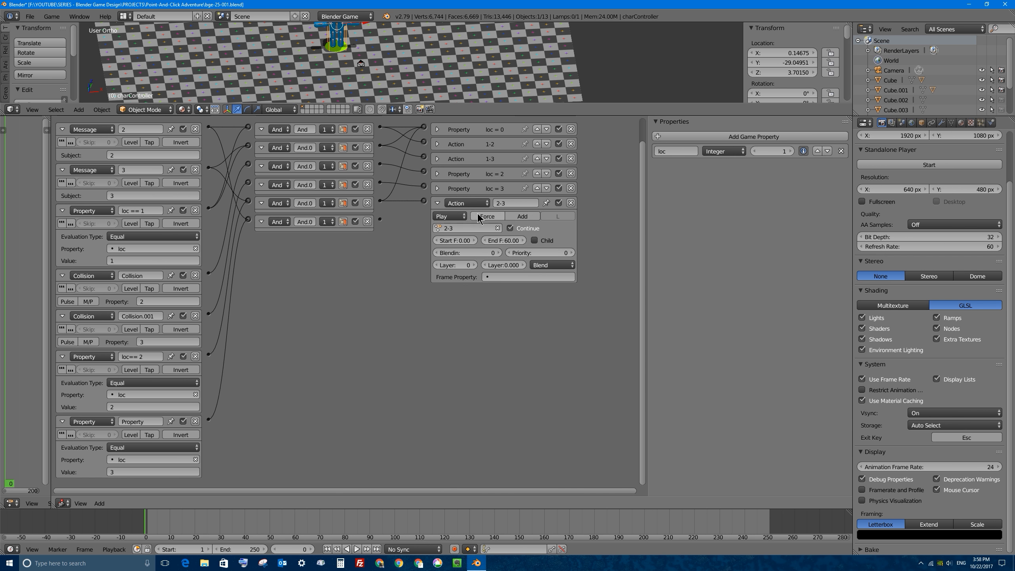
{"action": "left_click", "coordinate": [437, 202]}
{"action": "scroll", "coordinate": [461, 189], "scroll_direction": "up", "scroll_amount": 2}
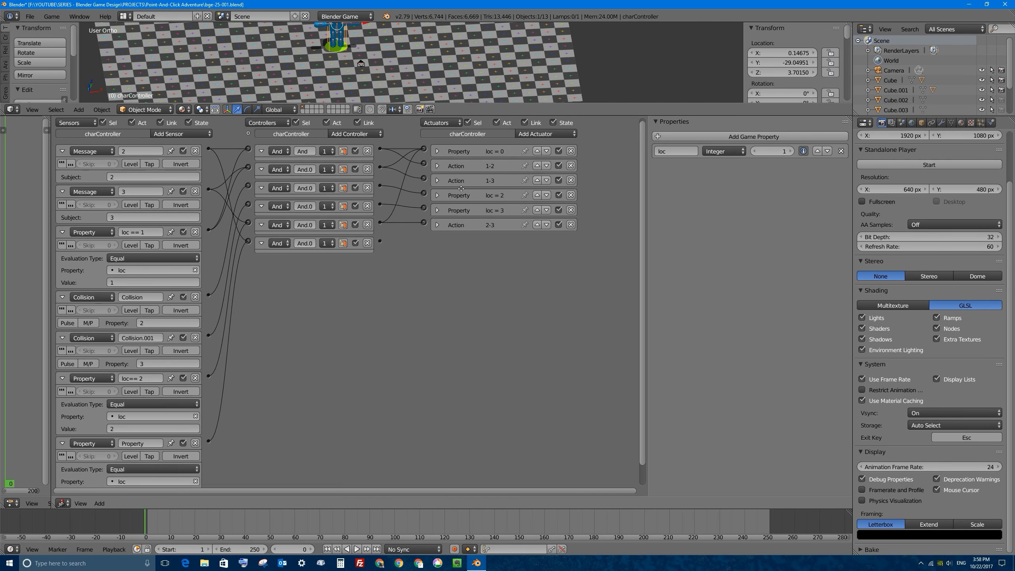
Step: Add an Action actuator named 3-2 that plays the 3-2 action with end frame 60
{"action": "left_click", "coordinate": [529, 136]}
{"action": "left_click", "coordinate": [527, 146]}
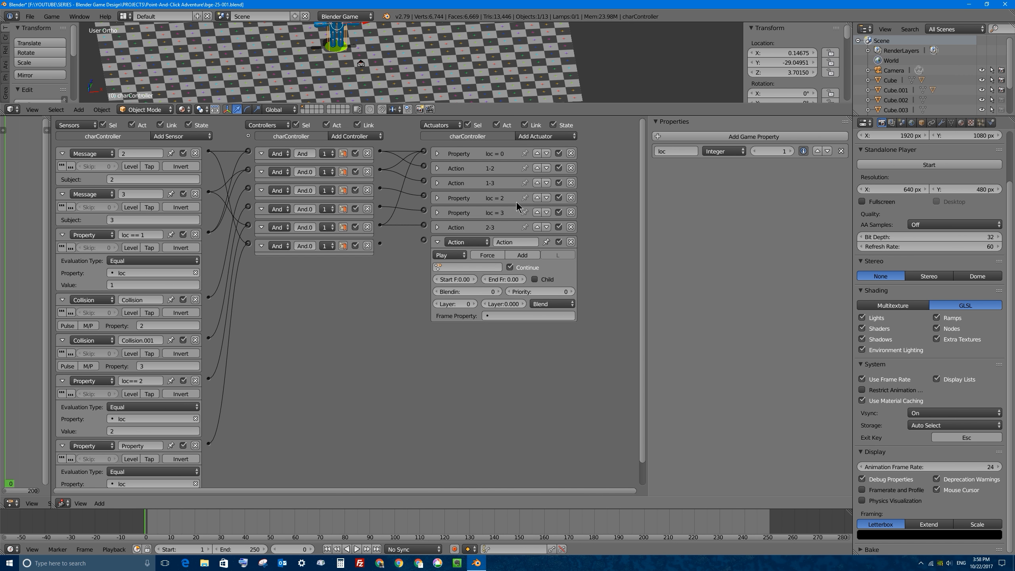
{"action": "left_click", "coordinate": [474, 268]}
{"action": "left_click", "coordinate": [453, 306]}
{"action": "left_click", "coordinate": [504, 242]}
{"action": "type", "text": "3-2"}
{"action": "key", "text": "Return"}
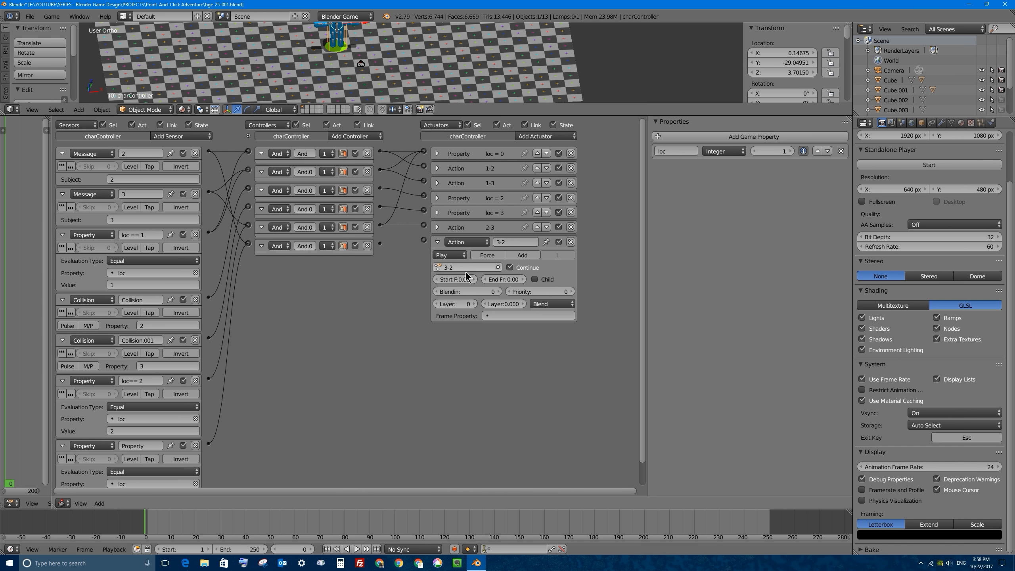
{"action": "left_click", "coordinate": [491, 279]}
{"action": "type", "text": "60"}
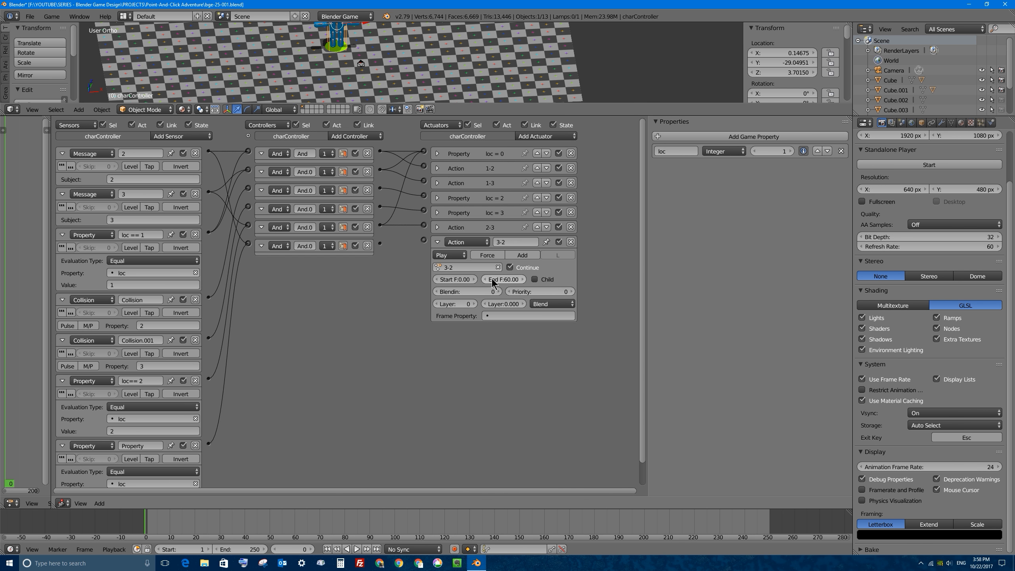
{"action": "key", "text": "Return"}
Step: Link the last And controller to the 3-2 and loc = 0 actuators, and collapse the 3-2 actuator
{"action": "left_click_drag", "start_coordinate": [380, 243], "coordinate": [424, 239]}
{"action": "left_click_drag", "start_coordinate": [380, 243], "coordinate": [425, 151]}
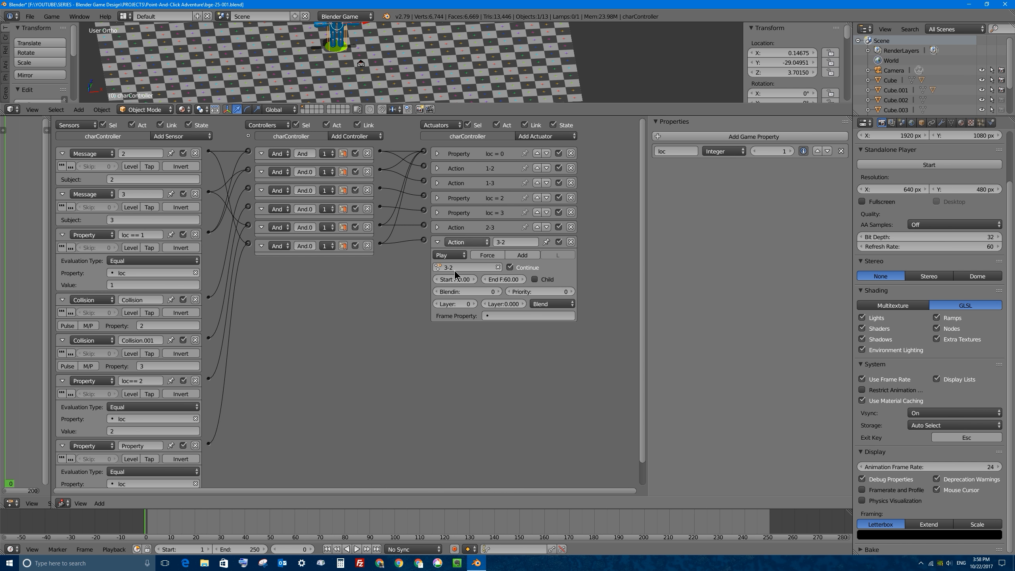
{"action": "left_click", "coordinate": [437, 243]}
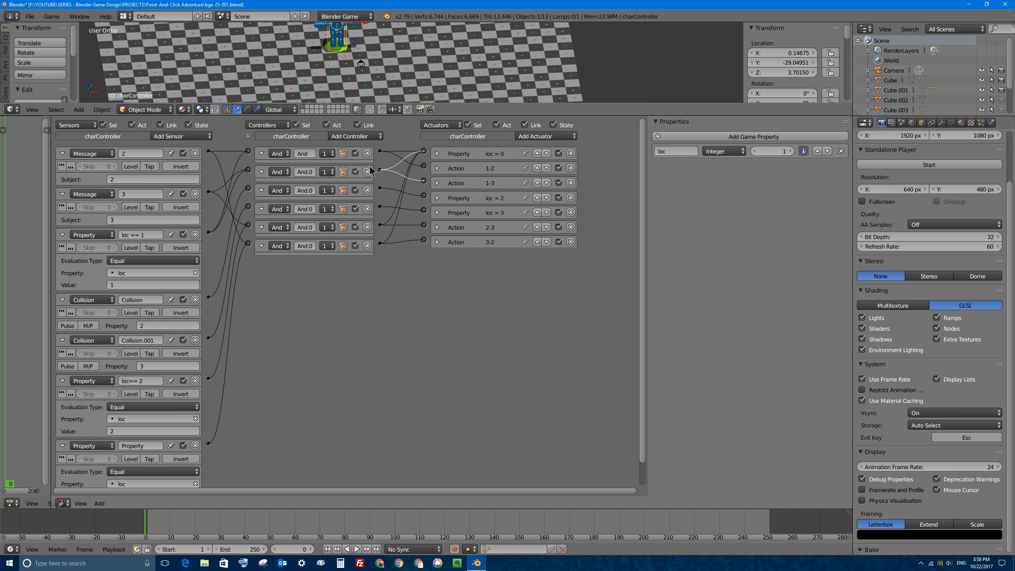
Step: Enlarge the 3D view to show the whole scene and save over the existing bge-25-001.blend file
{"action": "left_click_drag", "start_coordinate": [369, 115], "coordinate": [369, 338]}
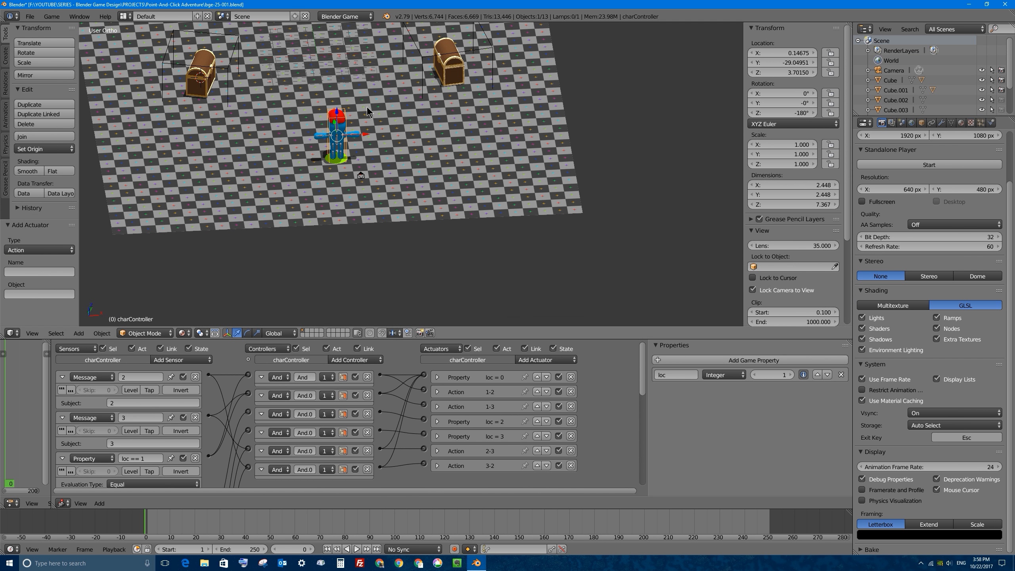
{"action": "key", "text": "ctrl+s"}
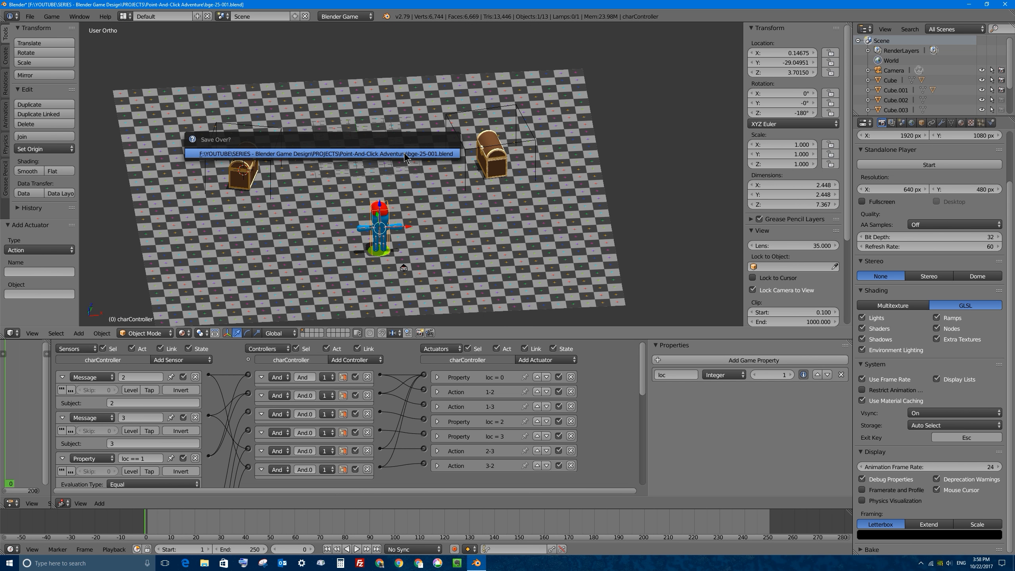
{"action": "left_click", "coordinate": [404, 152]}
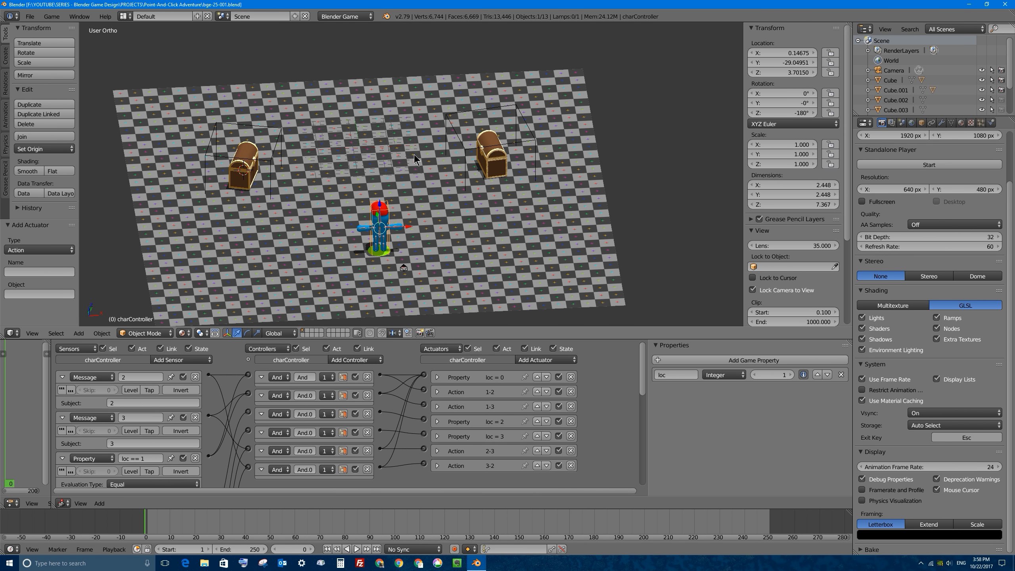
Step: Test the game by sending the character to the right chest, the left chest and back to the right one, and stop it
{"action": "key", "text": "p"}
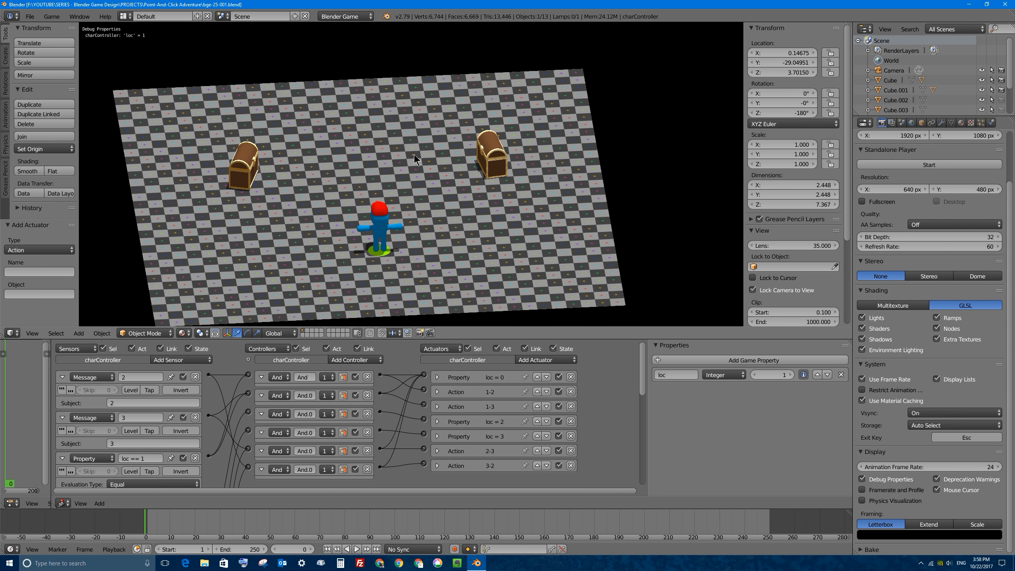
{"action": "left_click", "coordinate": [495, 148]}
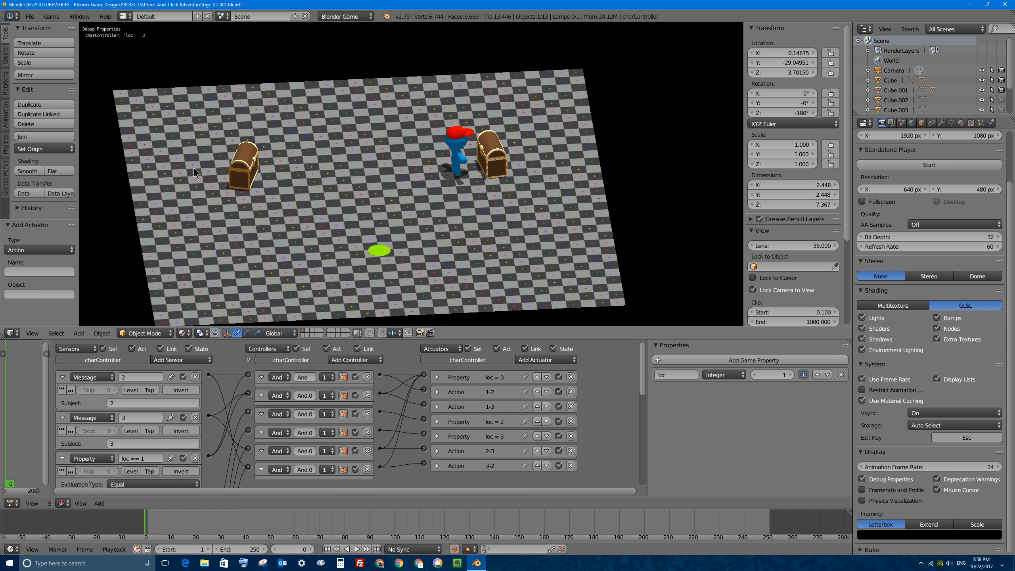
{"action": "left_click", "coordinate": [260, 157]}
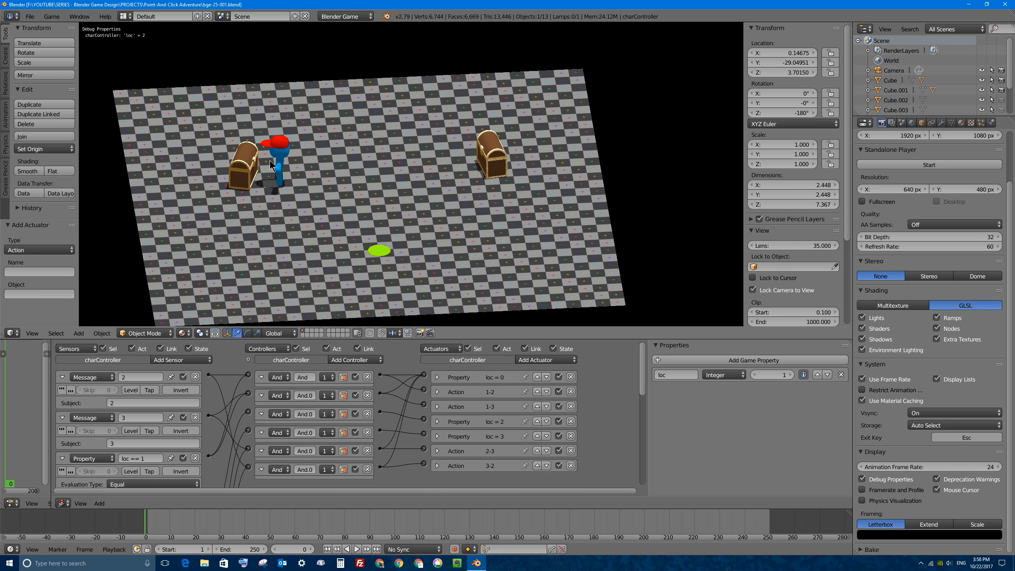
{"action": "left_click", "coordinate": [511, 156]}
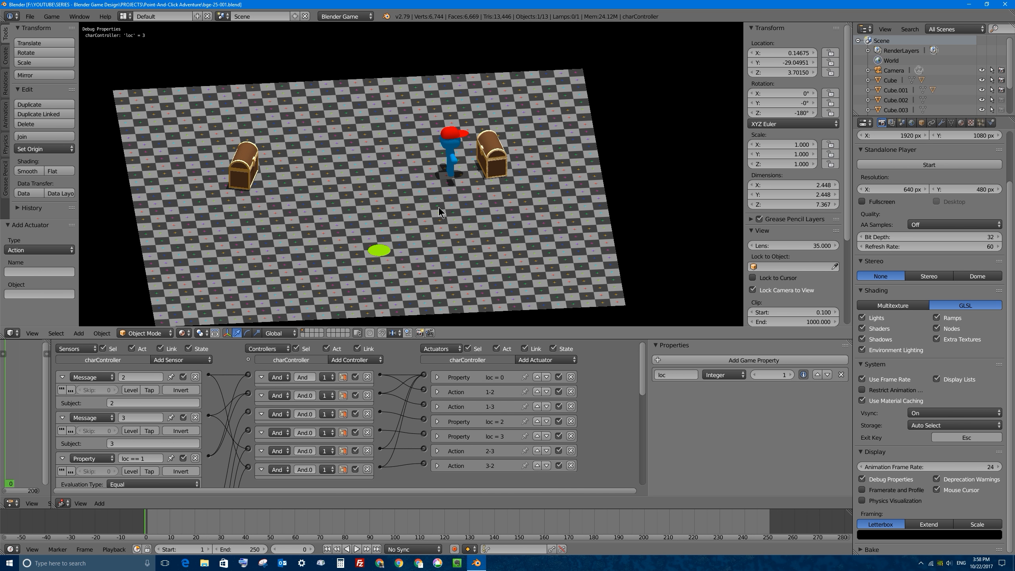
{"action": "key", "text": "Escape"}
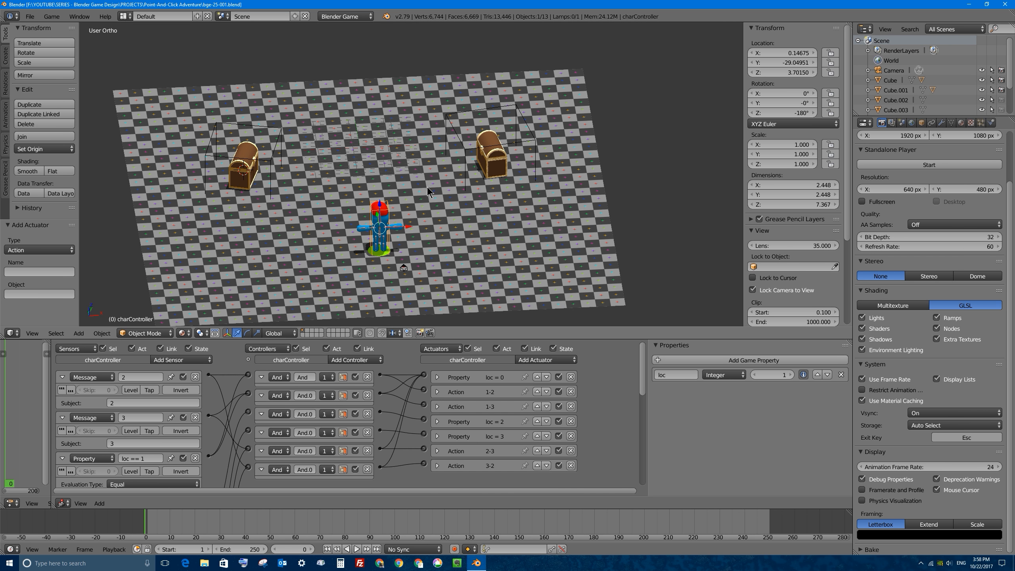
Step: Select the character's Armature and widen the Action Editor by shrinking the logic and game property areas
{"action": "mouse_move", "coordinate": [425, 202]}
{"action": "middle_mouse_down"}
{"action": "mouse_move", "coordinate": [402, 211]}
{"action": "mouse_move", "coordinate": [418, 208]}
{"action": "middle_mouse_up"}
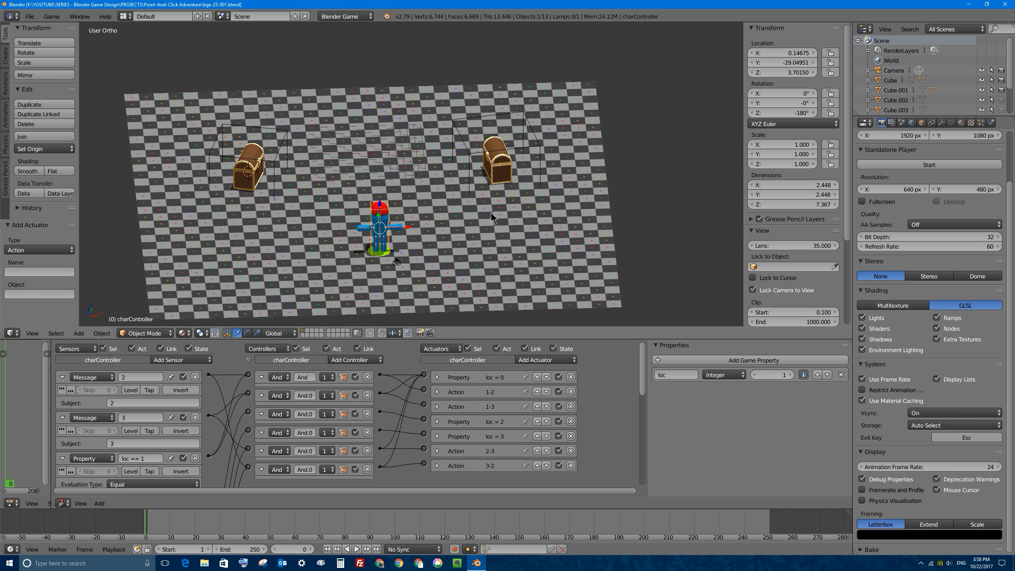
{"action": "scroll", "coordinate": [490, 212], "scroll_direction": "up", "scroll_amount": 1}
{"action": "scroll", "coordinate": [463, 239], "scroll_direction": "up", "scroll_amount": 4}
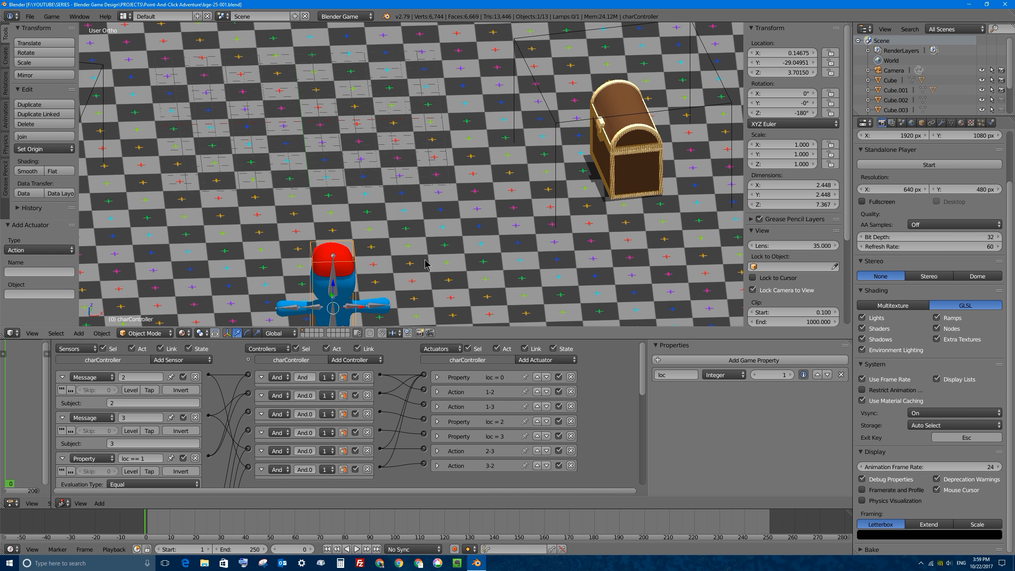
{"action": "middle_click_drag", "start_coordinate": [410, 284], "coordinate": [487, 167], "text": "shift"}
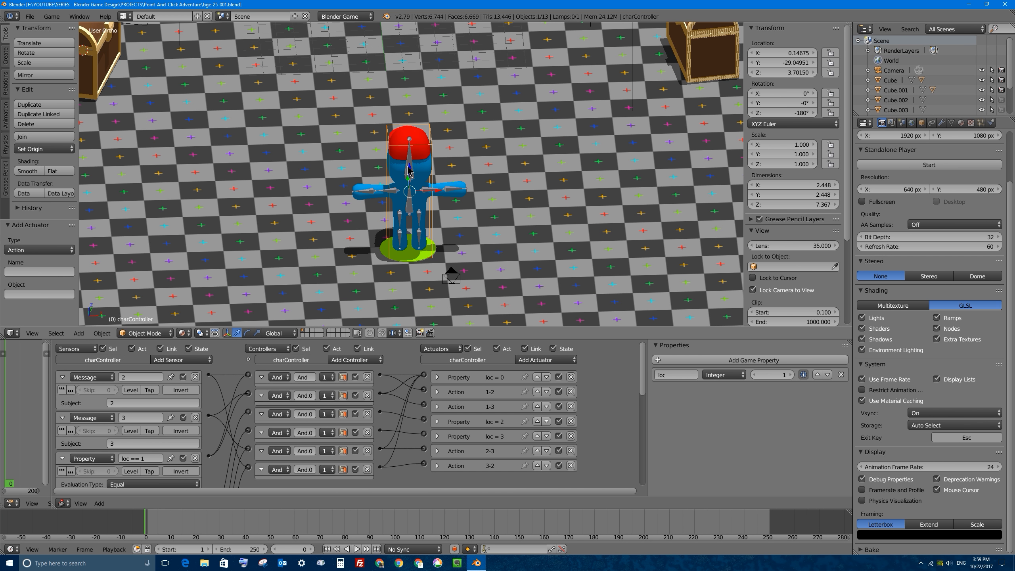
{"action": "middle_click_drag", "start_coordinate": [390, 170], "coordinate": [413, 162]}
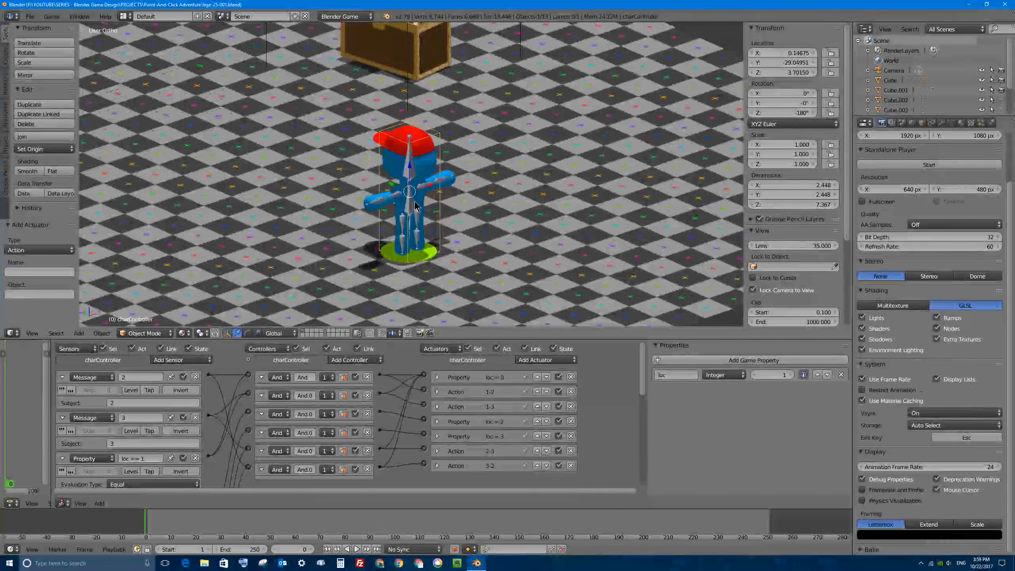
{"action": "right_click", "coordinate": [411, 153]}
{"action": "scroll", "coordinate": [413, 157], "scroll_direction": "up", "scroll_amount": 6}
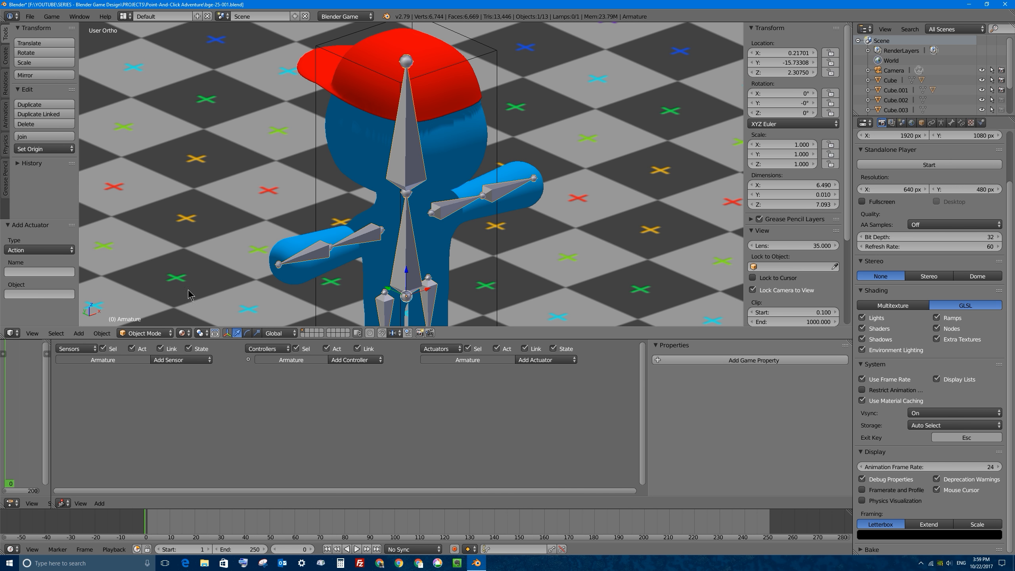
{"action": "scroll", "coordinate": [306, 252], "scroll_direction": "down", "scroll_amount": 7}
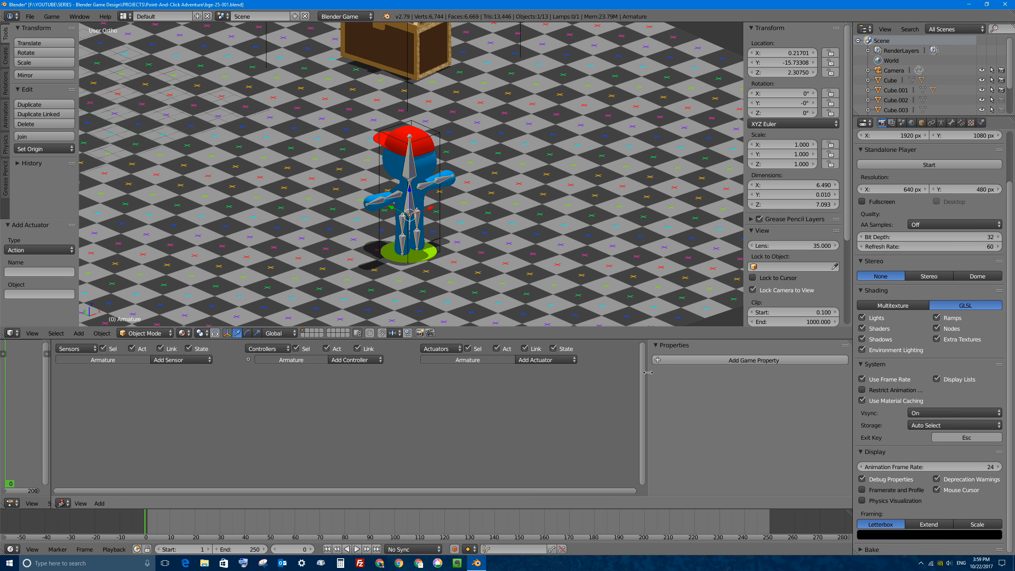
{"action": "left_click_drag", "start_coordinate": [647, 372], "coordinate": [773, 372]}
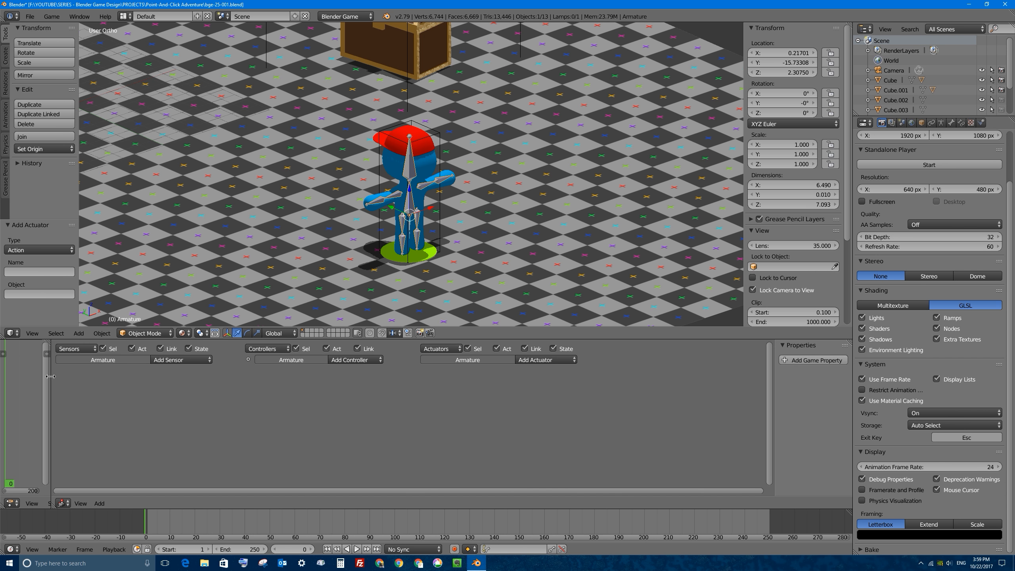
{"action": "left_click_drag", "start_coordinate": [50, 376], "coordinate": [706, 374]}
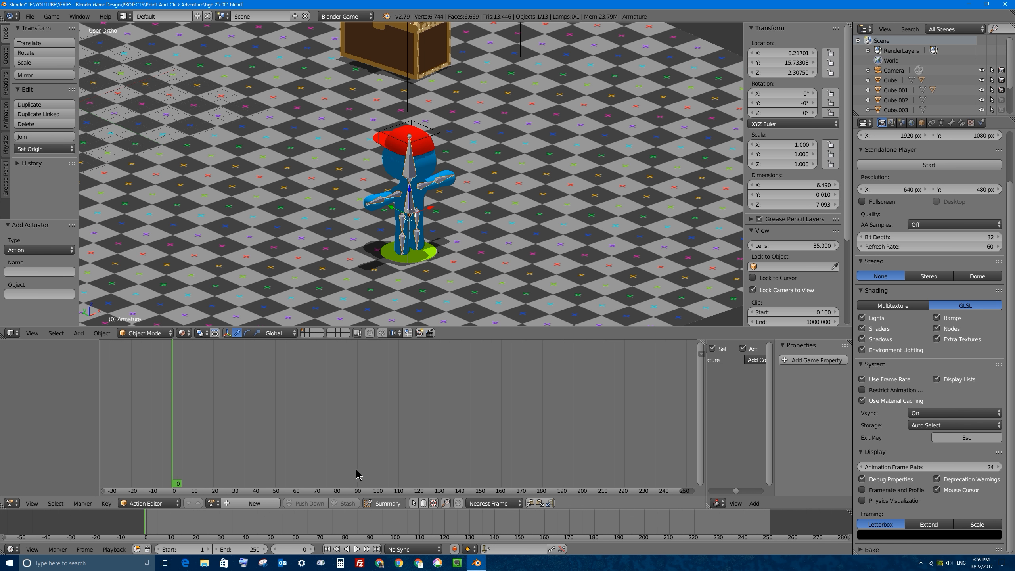
Step: Assign the idle action to the armature, scrub through its frames to preview it, and unlink it again
{"action": "left_click", "coordinate": [212, 503]}
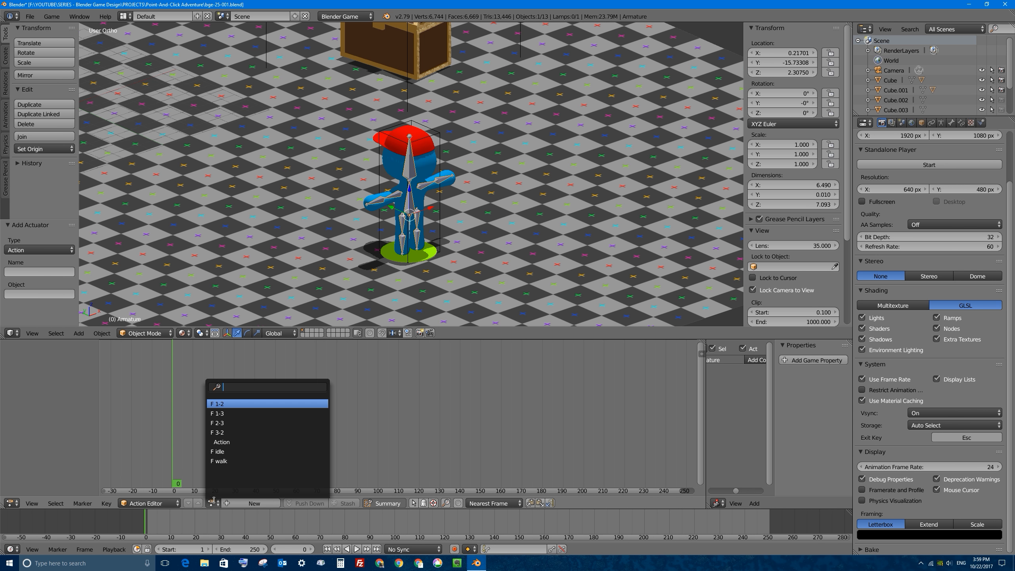
{"action": "left_click", "coordinate": [224, 450]}
{"action": "left_click_drag", "start_coordinate": [297, 460], "coordinate": [252, 451]}
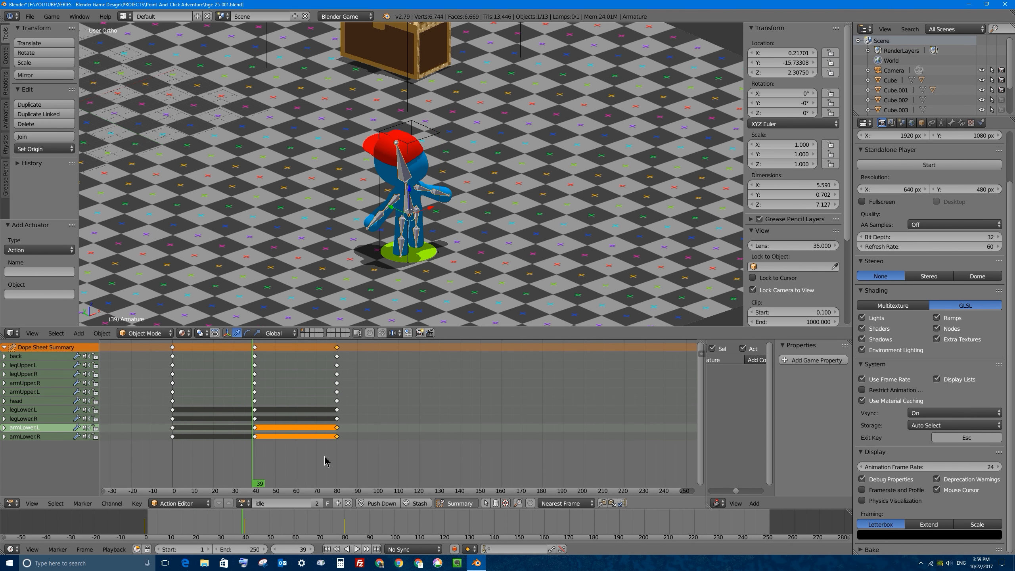
{"action": "left_click_drag", "start_coordinate": [188, 430], "coordinate": [167, 432]}
{"action": "left_click", "coordinate": [347, 503]}
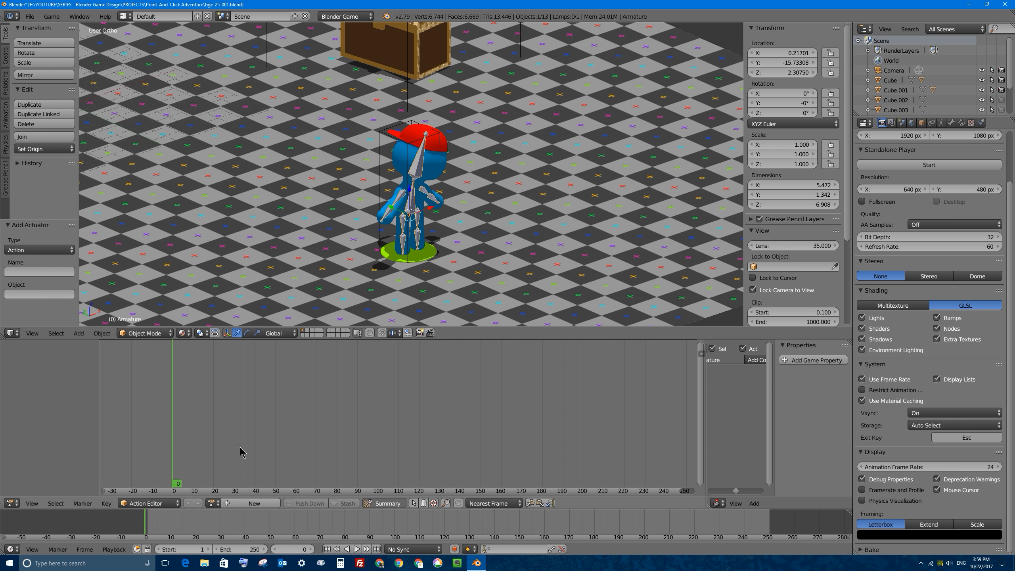
Step: Assign the walk action to the armature, play and scrub through its frames to preview it, and unlink it
{"action": "left_click", "coordinate": [211, 503]}
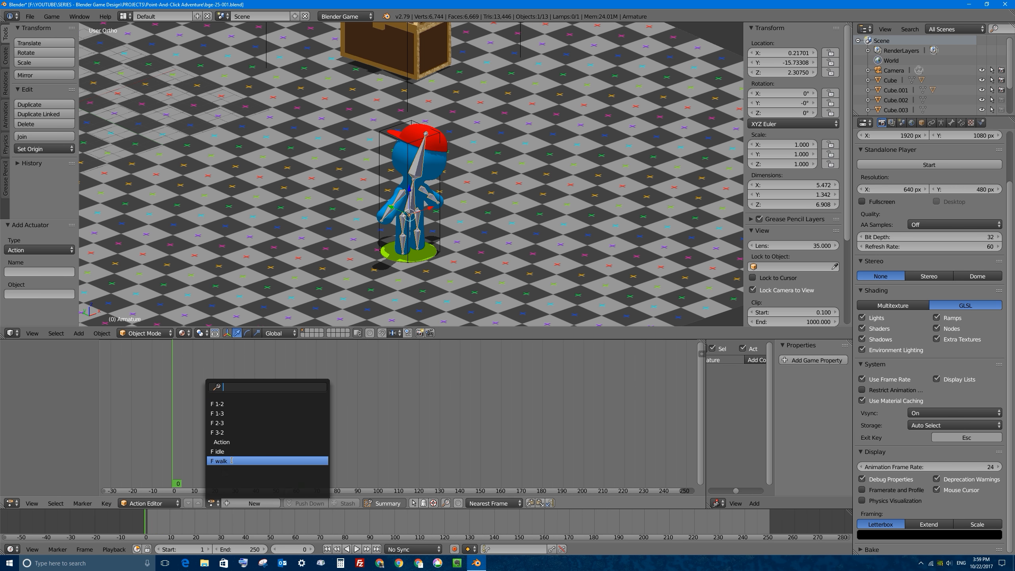
{"action": "left_click", "coordinate": [232, 461]}
{"action": "key", "text": "alt+a"}
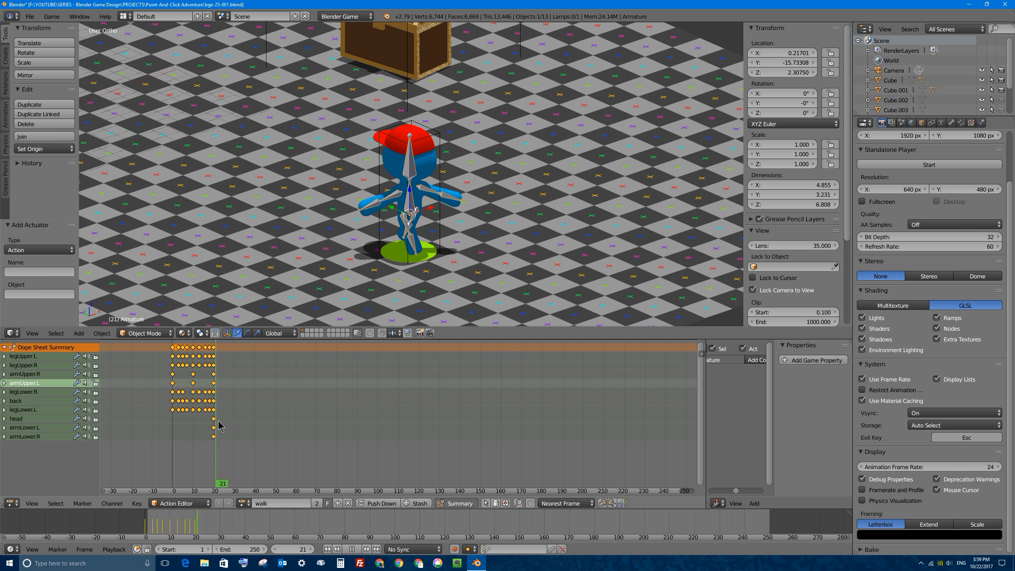
{"action": "left_click", "coordinate": [176, 420]}
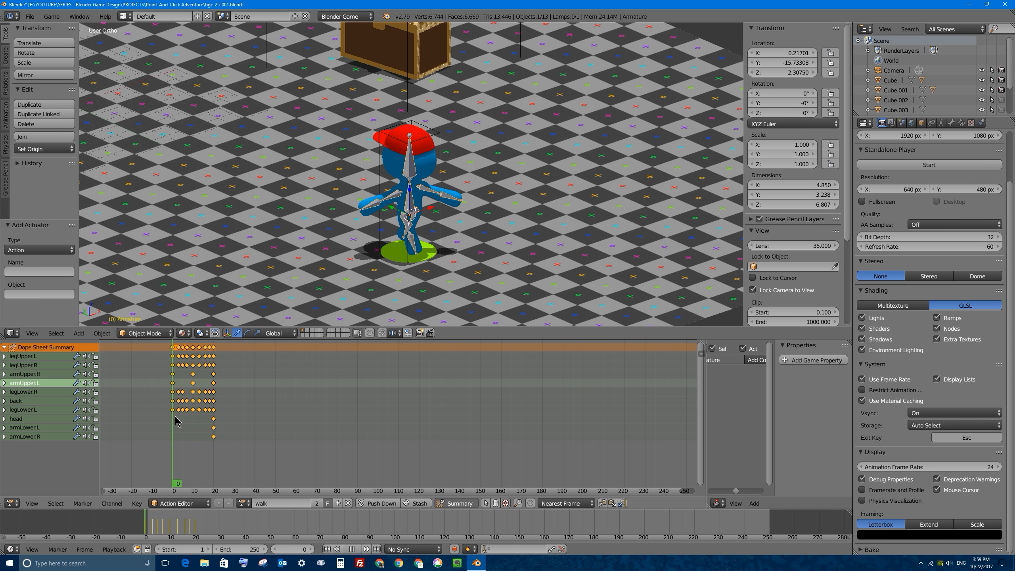
{"action": "left_click_drag", "start_coordinate": [175, 420], "coordinate": [202, 391]}
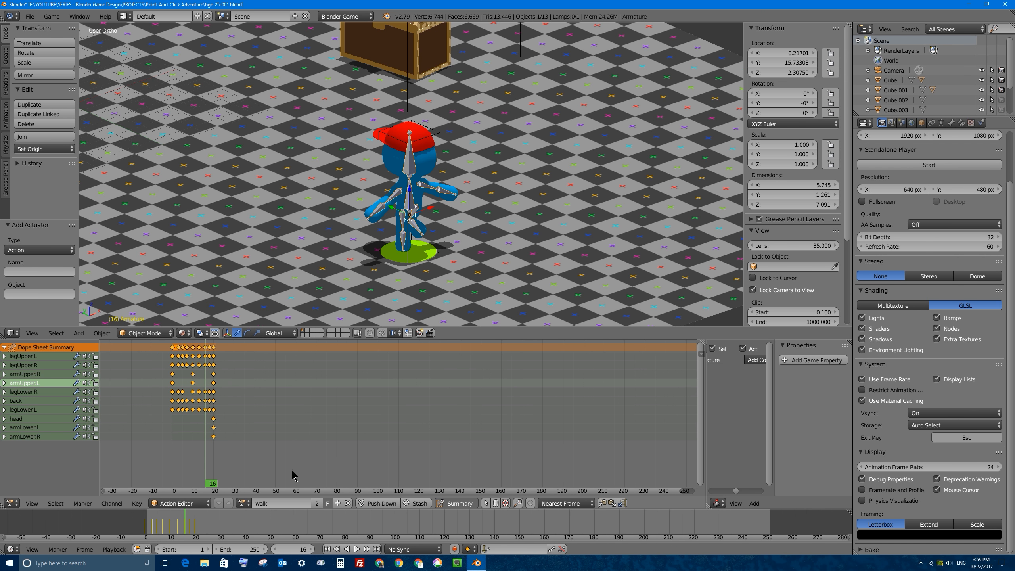
{"action": "left_click", "coordinate": [347, 503]}
{"action": "left_click_drag", "start_coordinate": [214, 404], "coordinate": [173, 396]}
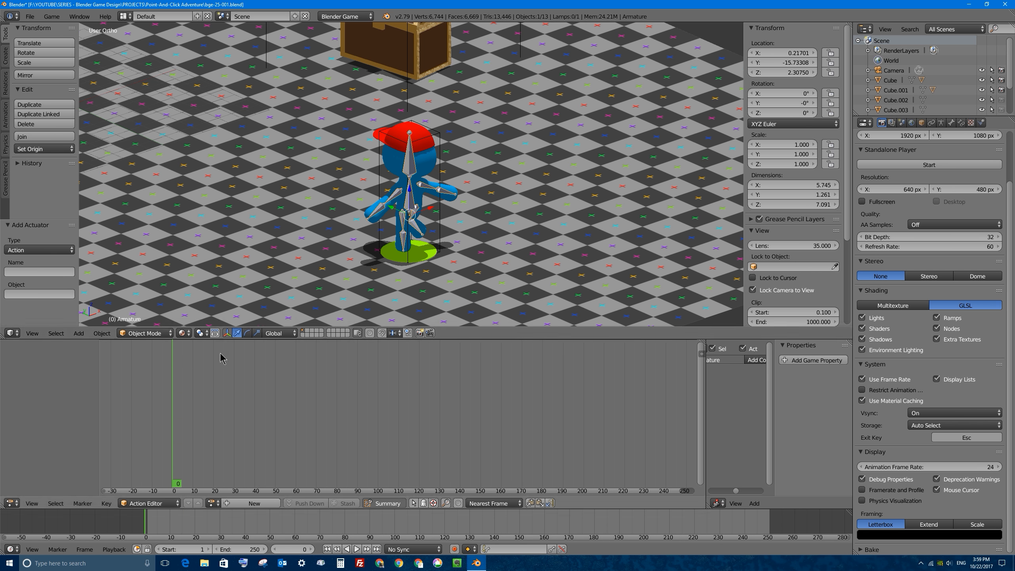
Step: Reset the armature to its rest pose by clearing the rotation and location of all bones in Pose Mode, and return to Object Mode
{"action": "left_click", "coordinate": [144, 333]}
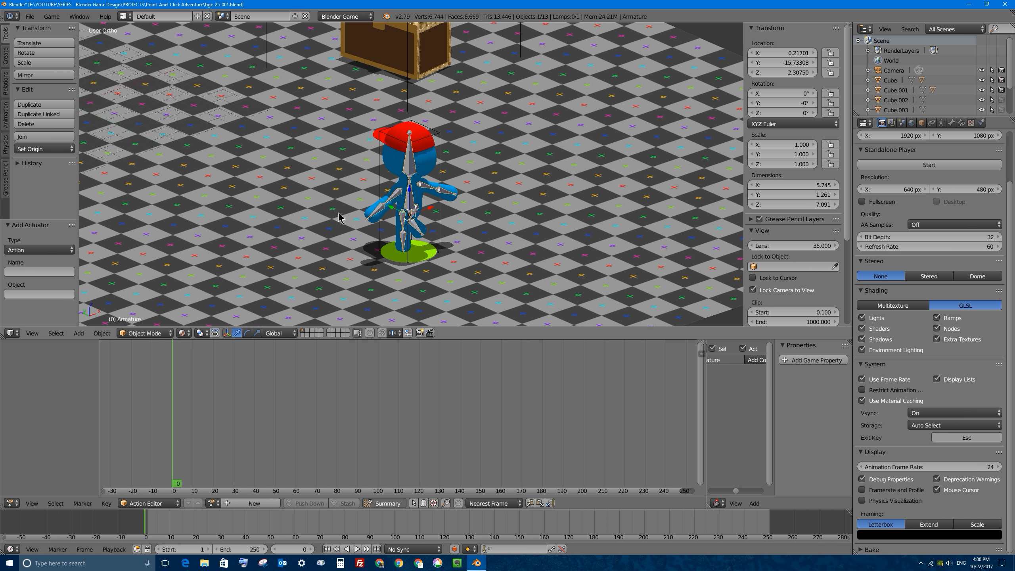
{"action": "left_click", "coordinate": [136, 333]}
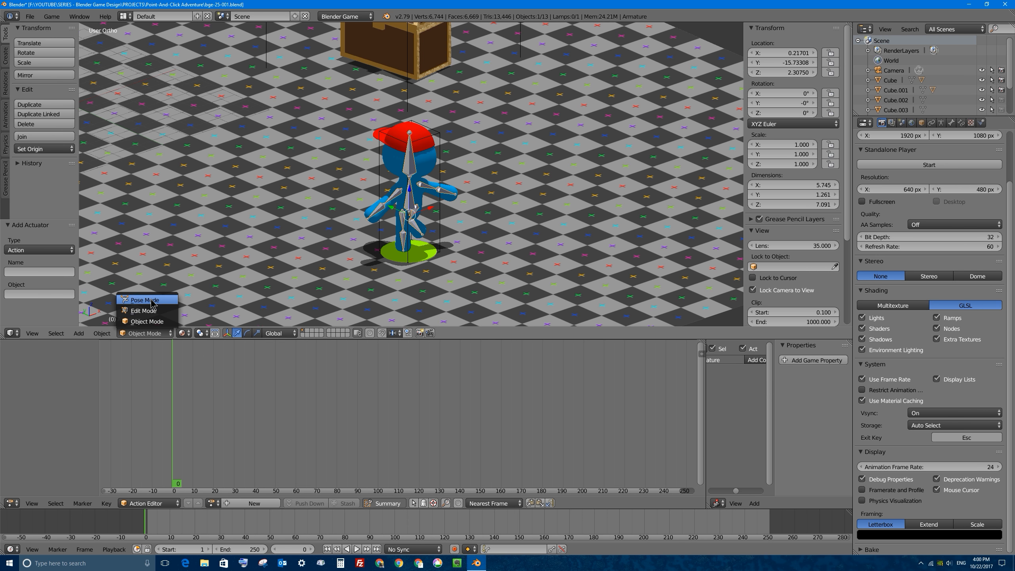
{"action": "left_click", "coordinate": [151, 304]}
{"action": "key", "text": "a"}
{"action": "key", "text": "a"}
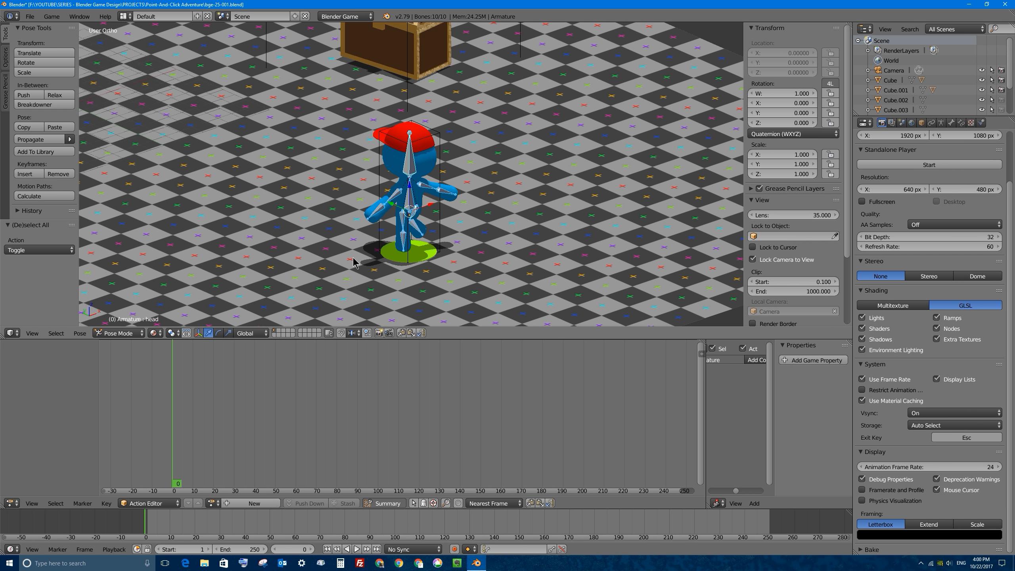
{"action": "key", "text": "alt+r"}
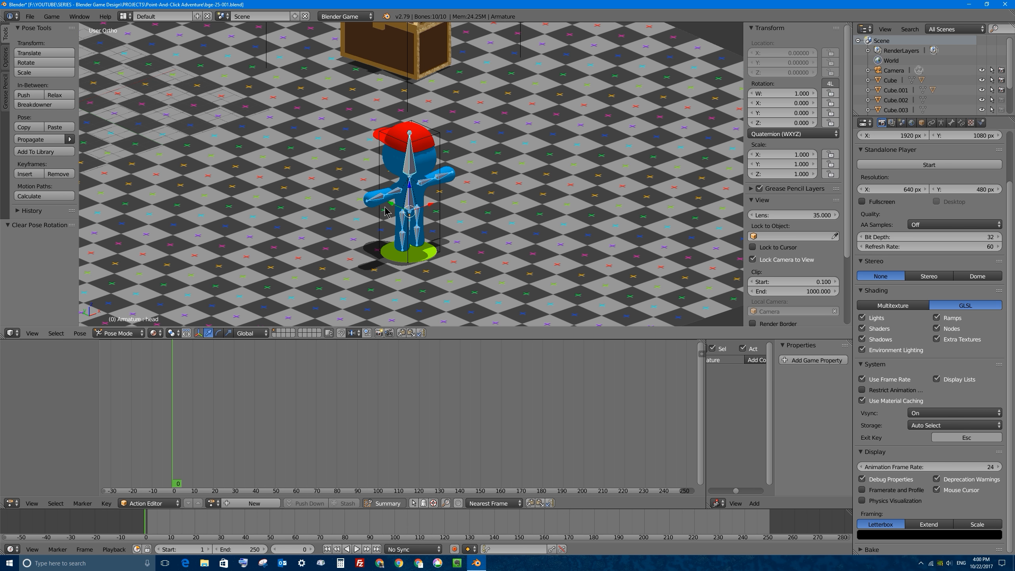
{"action": "key", "text": "alt+g"}
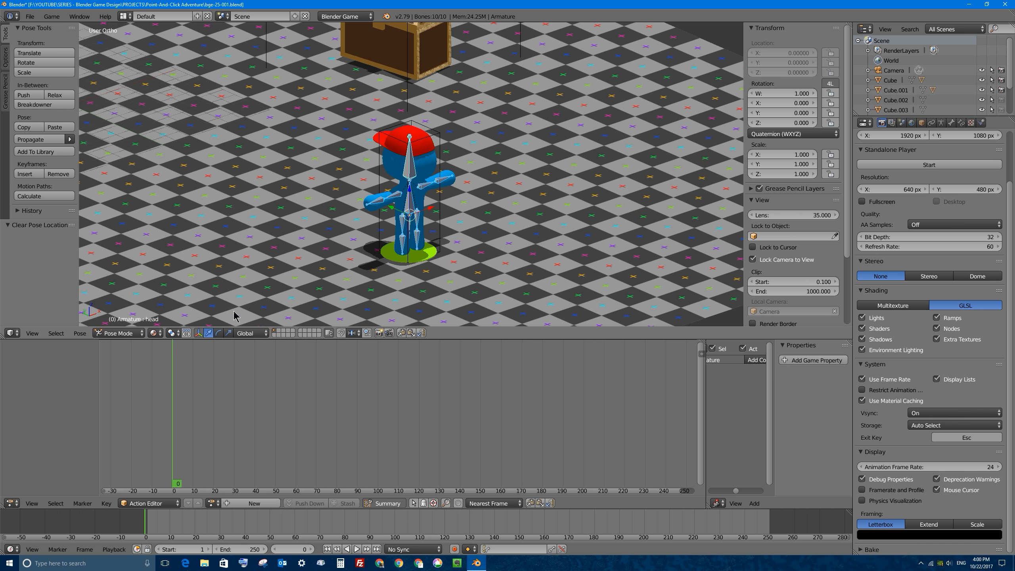
{"action": "left_click", "coordinate": [118, 333]}
{"action": "left_click", "coordinate": [116, 323]}
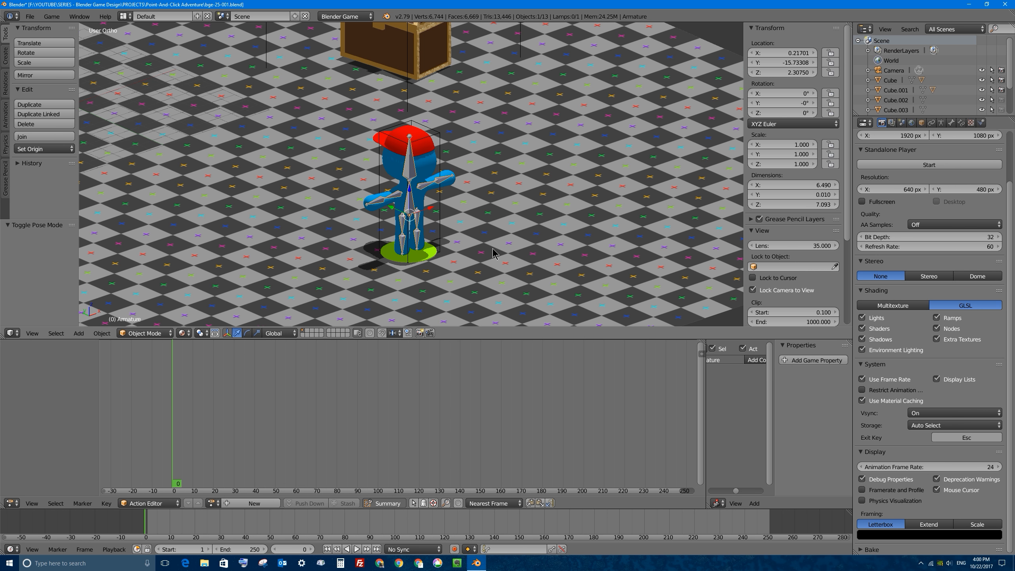
Step: Widen the Logic Editor and give the Armature an Integer game property named state with the value 1
{"action": "left_click_drag", "start_coordinate": [702, 353], "coordinate": [146, 348]}
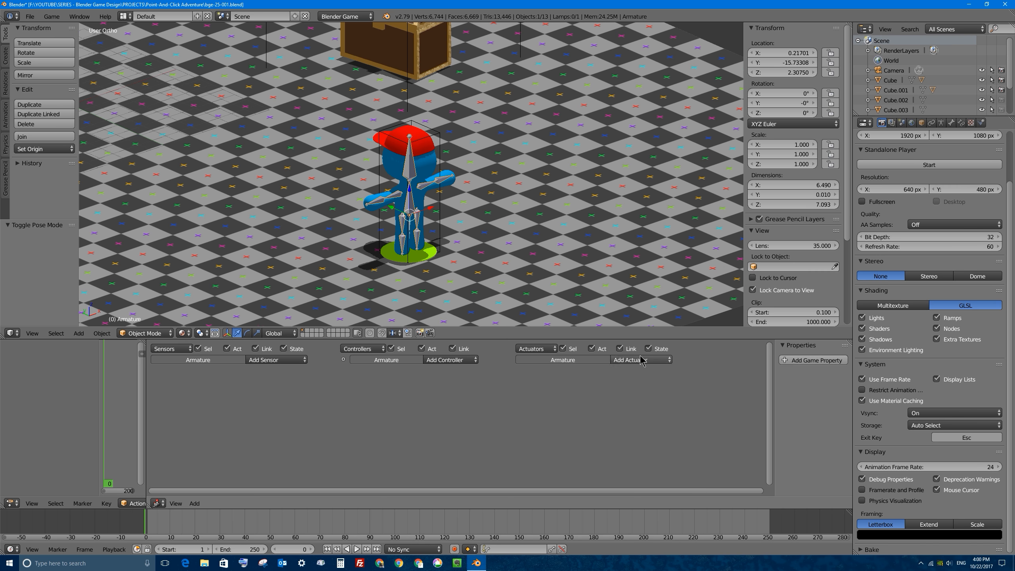
{"action": "left_click", "coordinate": [784, 360]}
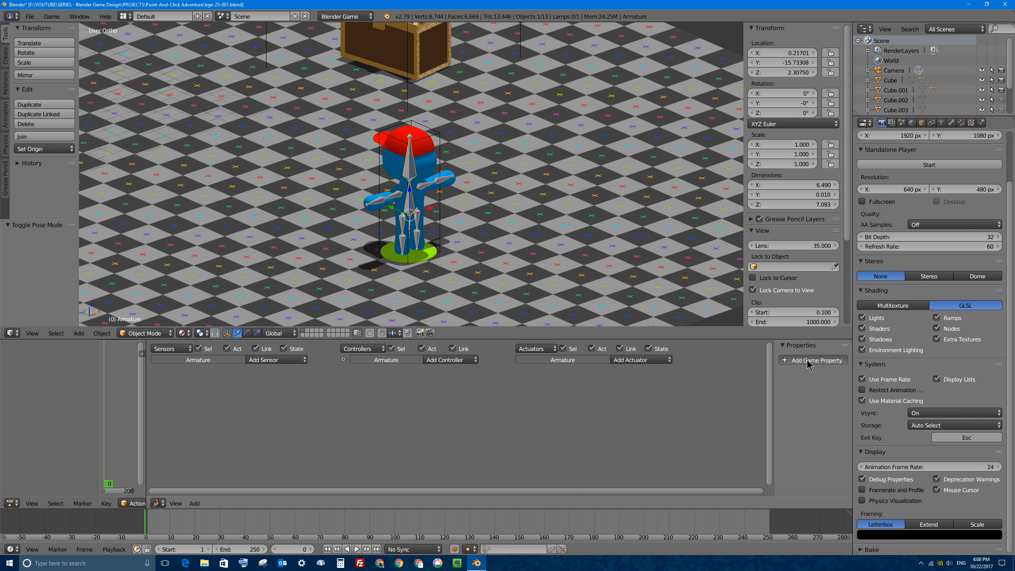
{"action": "left_click_drag", "start_coordinate": [774, 367], "coordinate": [669, 368]}
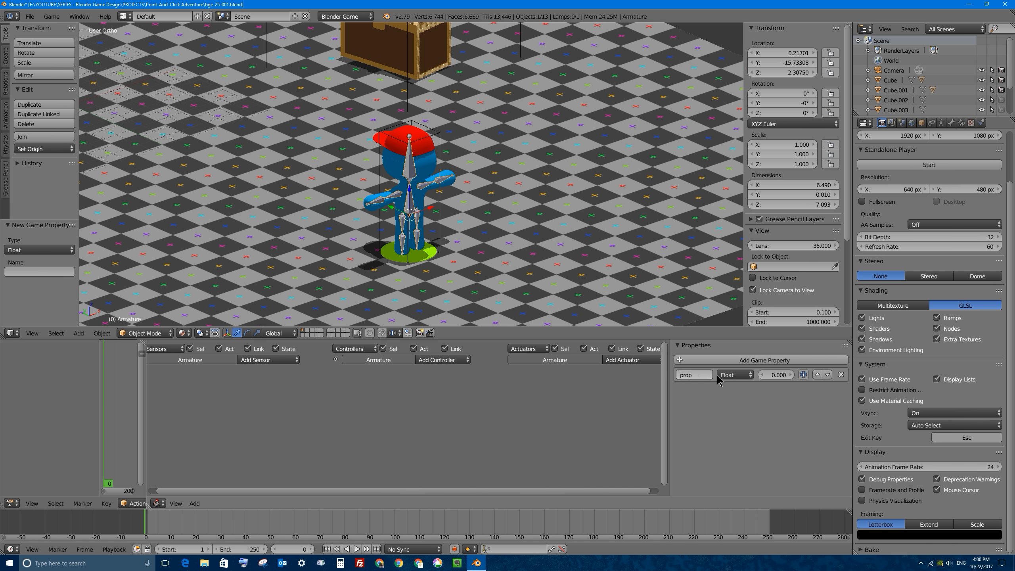
{"action": "left_click", "coordinate": [735, 375]}
{"action": "left_click", "coordinate": [743, 357]}
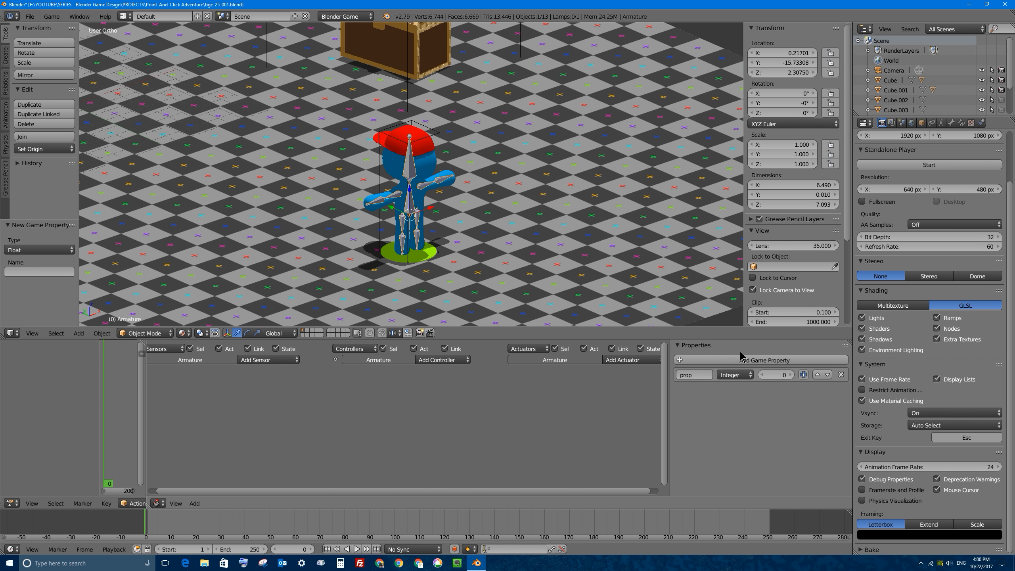
{"action": "left_click", "coordinate": [702, 372]}
{"action": "type", "text": "state"}
{"action": "key", "text": "Return"}
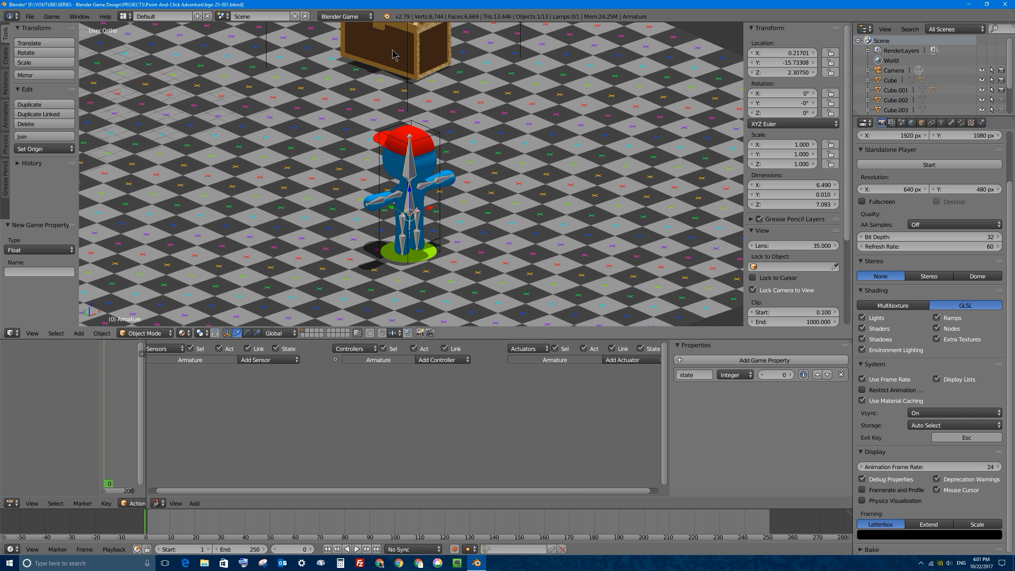
{"action": "scroll", "coordinate": [391, 78], "scroll_direction": "down", "scroll_amount": 4}
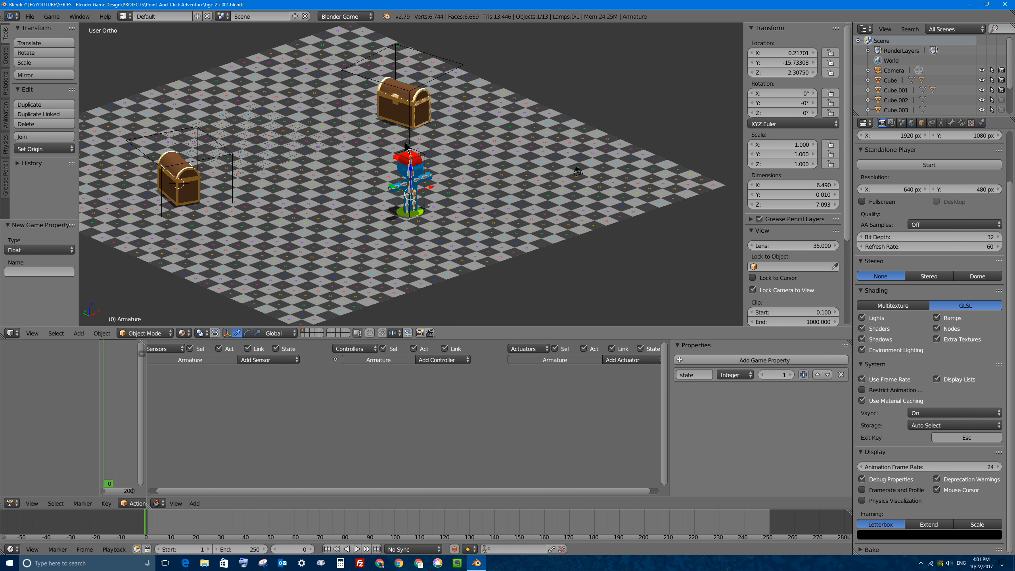
Step: Add a Property sensor to the Armature that checks whether state equals 1
{"action": "left_click", "coordinate": [258, 361]}
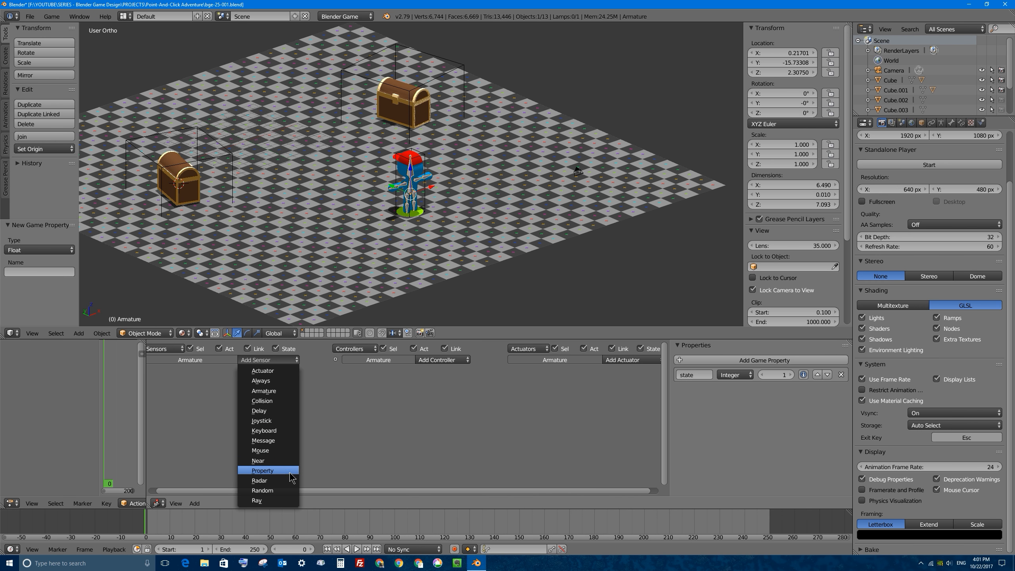
{"action": "left_click", "coordinate": [263, 470]}
{"action": "left_click", "coordinate": [224, 415]}
{"action": "left_click", "coordinate": [222, 424]}
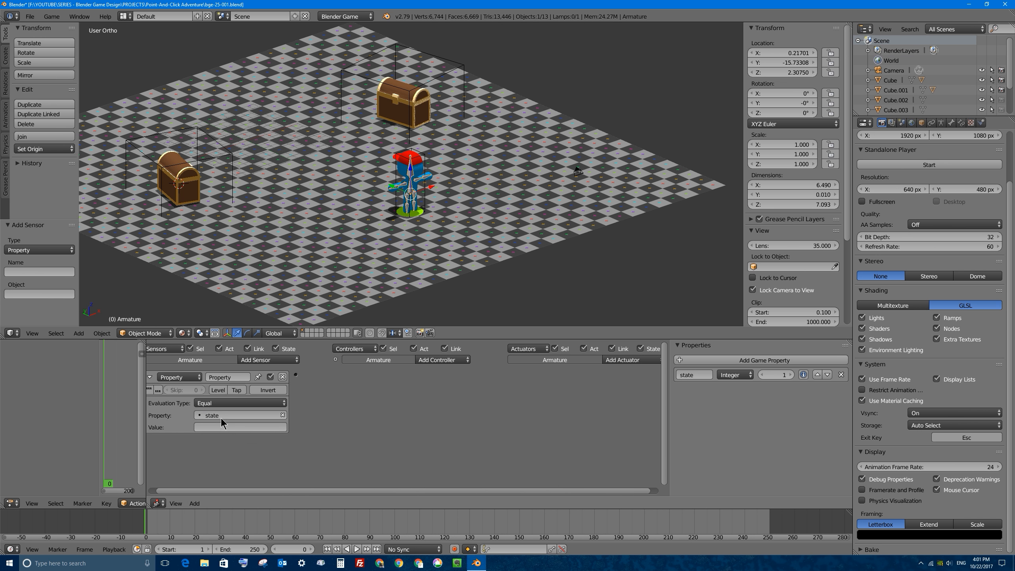
{"action": "left_click", "coordinate": [213, 426]}
{"action": "type", "text": "1"}
{"action": "key", "text": "Return"}
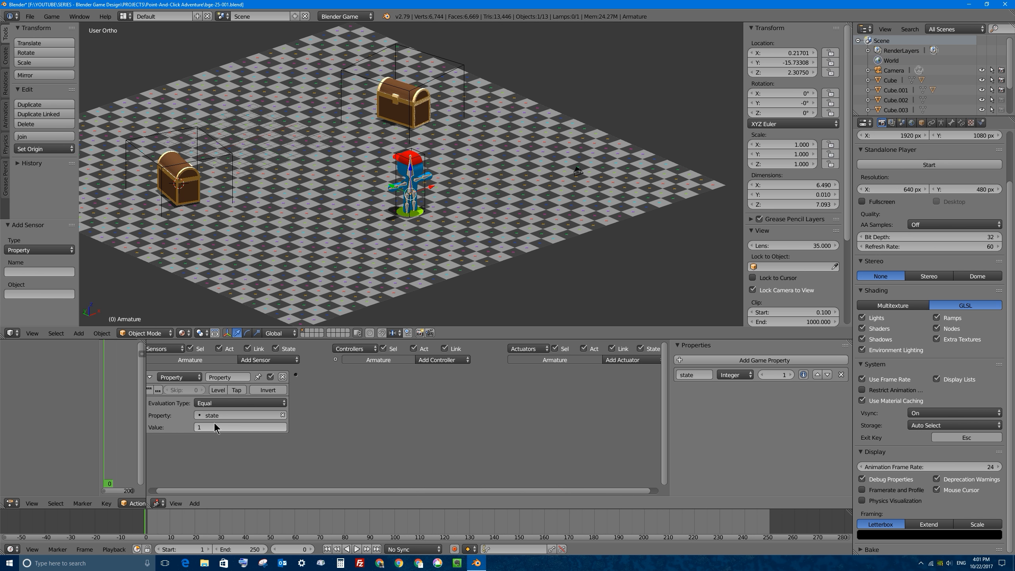
Step: Add an Action actuator using the idle action and link the state = 1 sensor to it through an And controller
{"action": "left_click", "coordinate": [623, 362]}
{"action": "left_click", "coordinate": [625, 362]}
{"action": "left_click", "coordinate": [627, 361]}
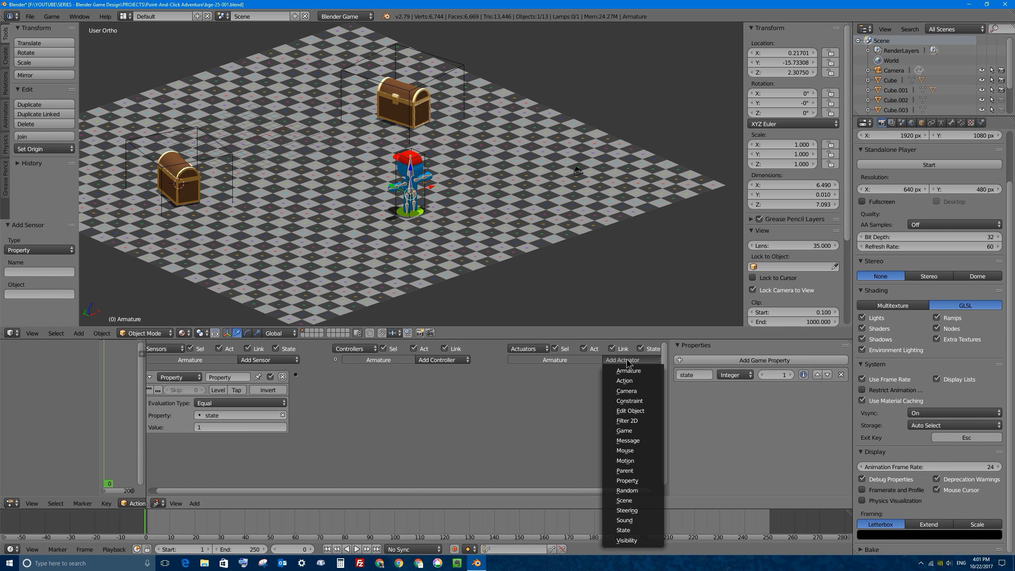
{"action": "left_click", "coordinate": [624, 380]}
{"action": "left_click_drag", "start_coordinate": [295, 374], "coordinate": [510, 375]}
{"action": "left_click", "coordinate": [526, 402]}
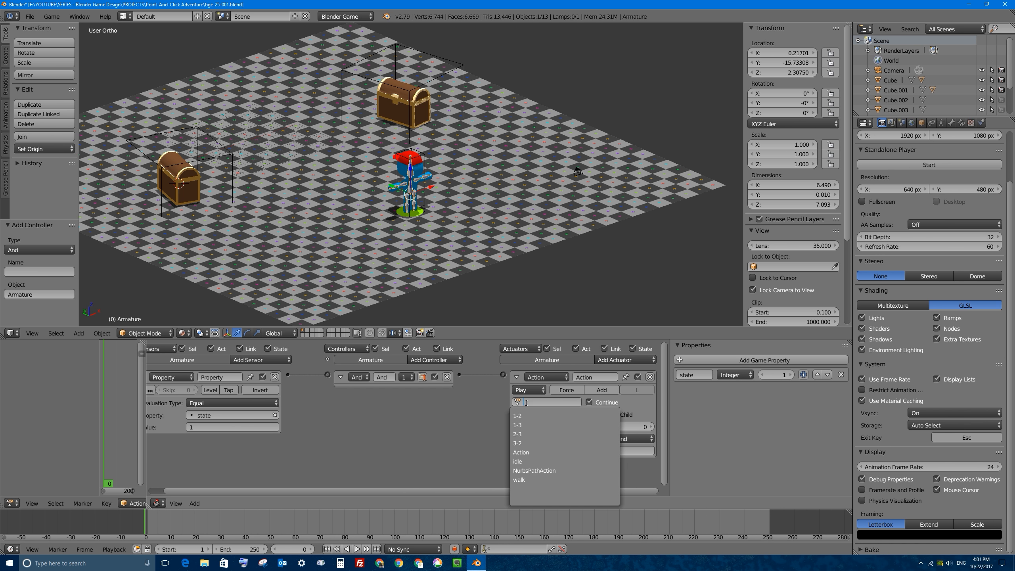
{"action": "left_click", "coordinate": [531, 462]}
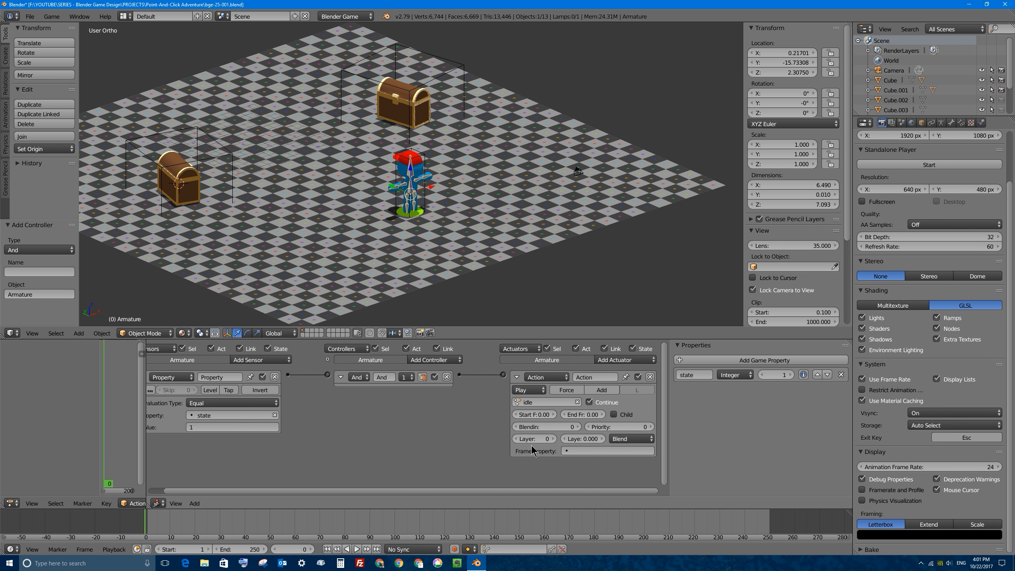
Step: Set the idle actuator to end at frame 80 in Loop Stop mode with Continue off, and test the game
{"action": "left_click", "coordinate": [581, 416]}
{"action": "key", "text": "Return"}
{"action": "left_click", "coordinate": [524, 390]}
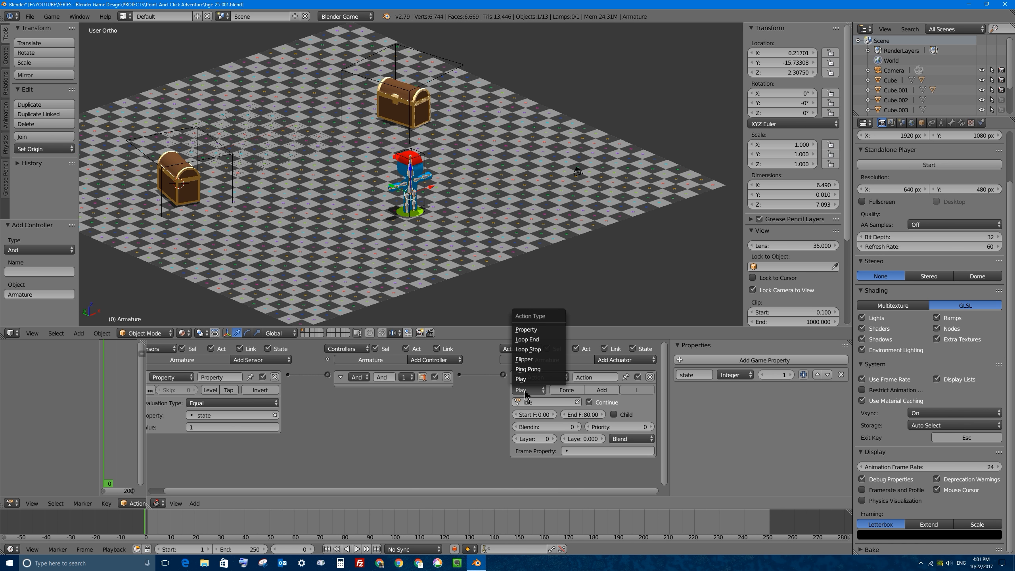
{"action": "left_click", "coordinate": [540, 350]}
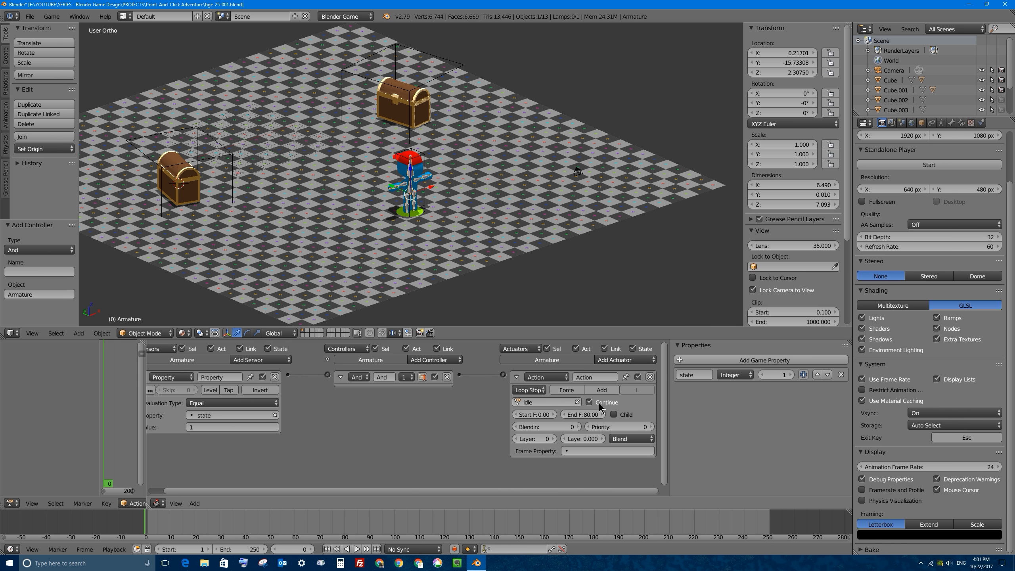
{"action": "left_click", "coordinate": [592, 402]}
{"action": "key", "text": "p"}
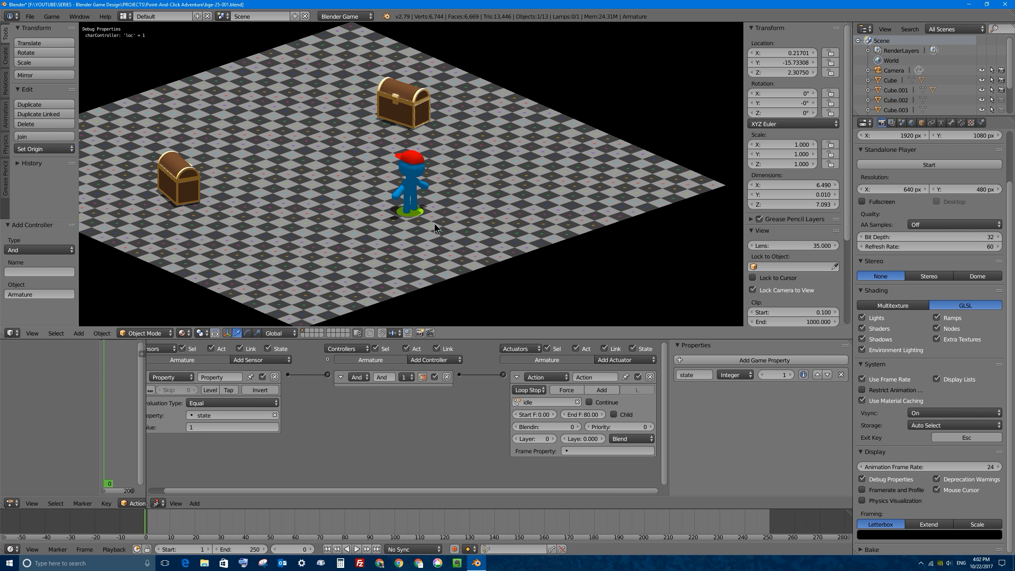
{"action": "key", "text": "Escape"}
Step: Make the Logic Editor taller and add a second Property sensor that checks whether state equals 0
{"action": "left_click_drag", "start_coordinate": [344, 339], "coordinate": [344, 245]}
{"action": "left_click", "coordinate": [256, 267]}
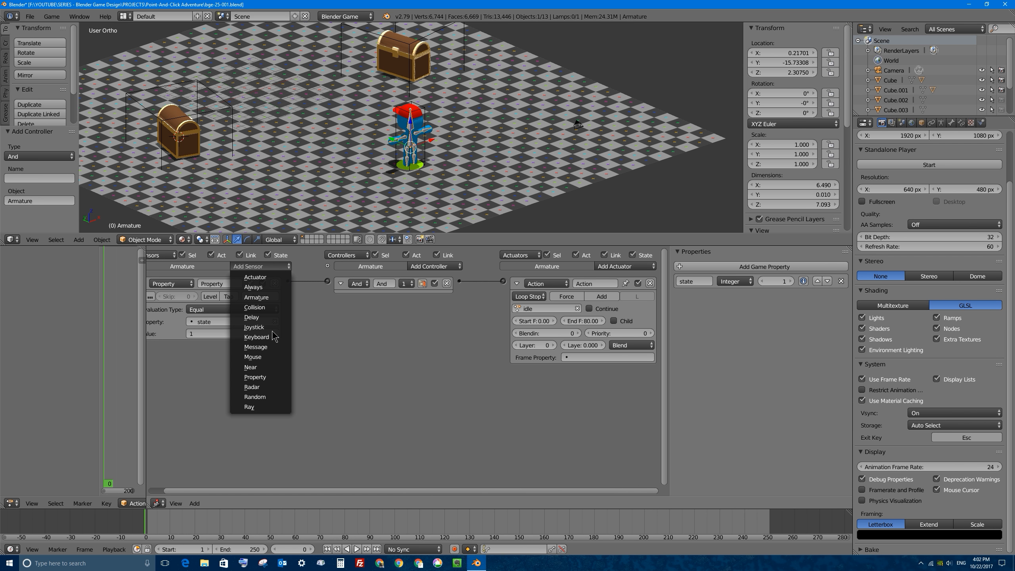
{"action": "left_click", "coordinate": [272, 376]}
{"action": "left_click", "coordinate": [220, 387]}
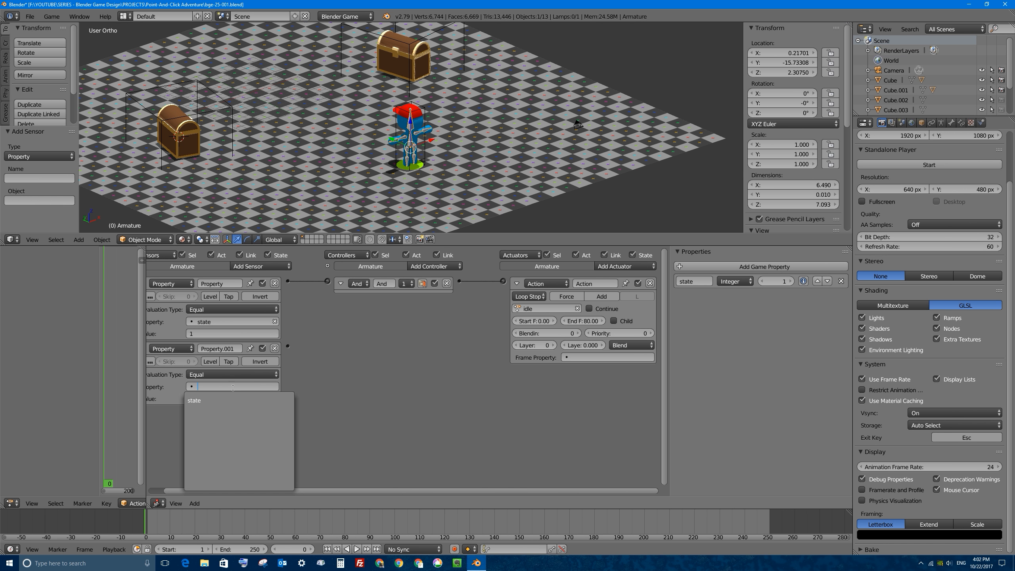
{"action": "left_click", "coordinate": [220, 395]}
{"action": "left_click", "coordinate": [220, 398]}
{"action": "type", "text": "0"}
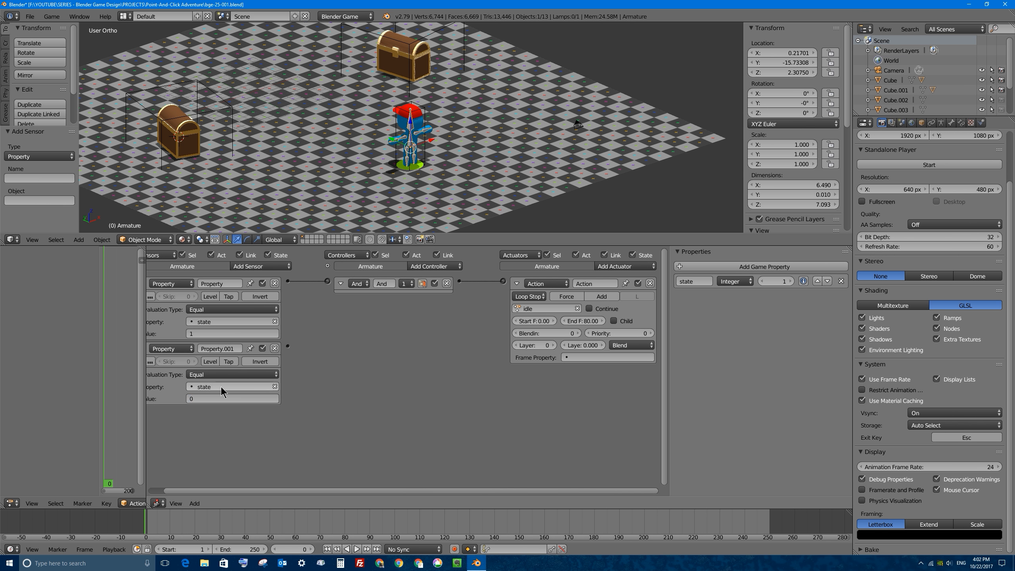
{"action": "key", "text": "Return"}
Step: Add an Action actuator using the walk action with end frame 20, and link the state = 0 sensor to it through an And controller
{"action": "left_click", "coordinate": [615, 267]}
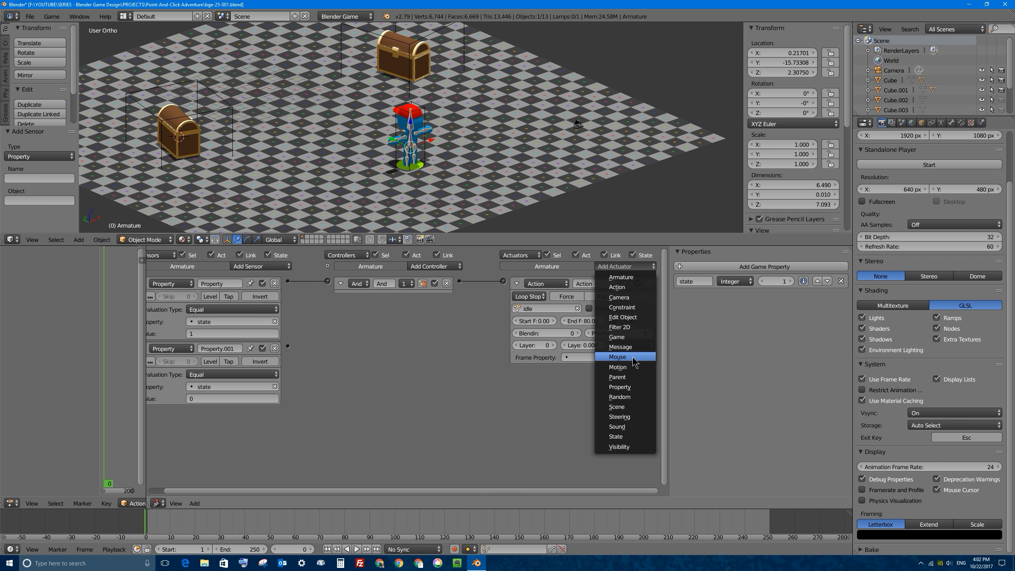
{"action": "left_click", "coordinate": [617, 286]}
{"action": "left_click", "coordinate": [545, 397]}
{"action": "left_click", "coordinate": [531, 473]}
{"action": "left_click", "coordinate": [571, 410]}
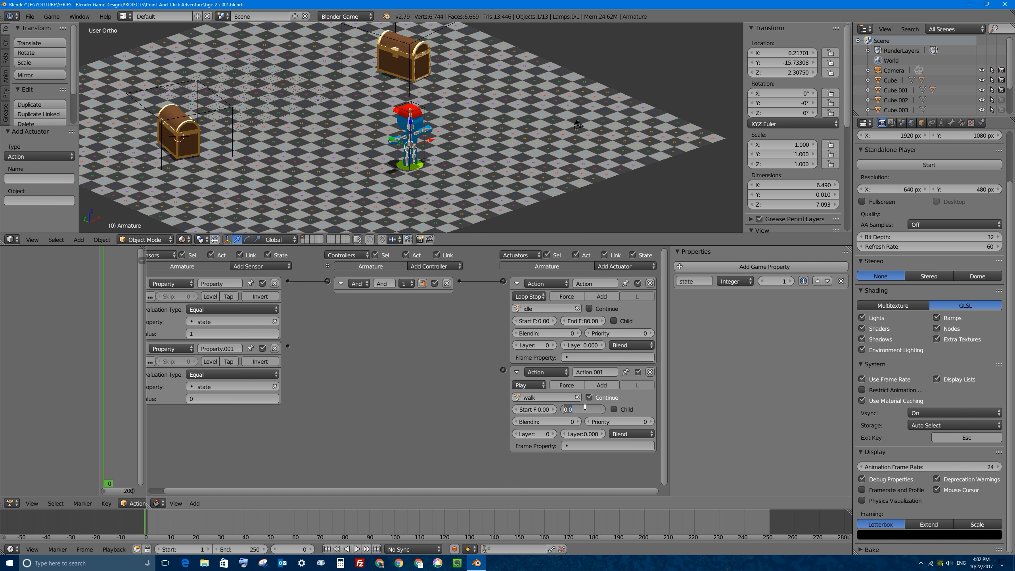
{"action": "key", "text": "Return"}
{"action": "left_click_drag", "start_coordinate": [288, 345], "coordinate": [502, 369]}
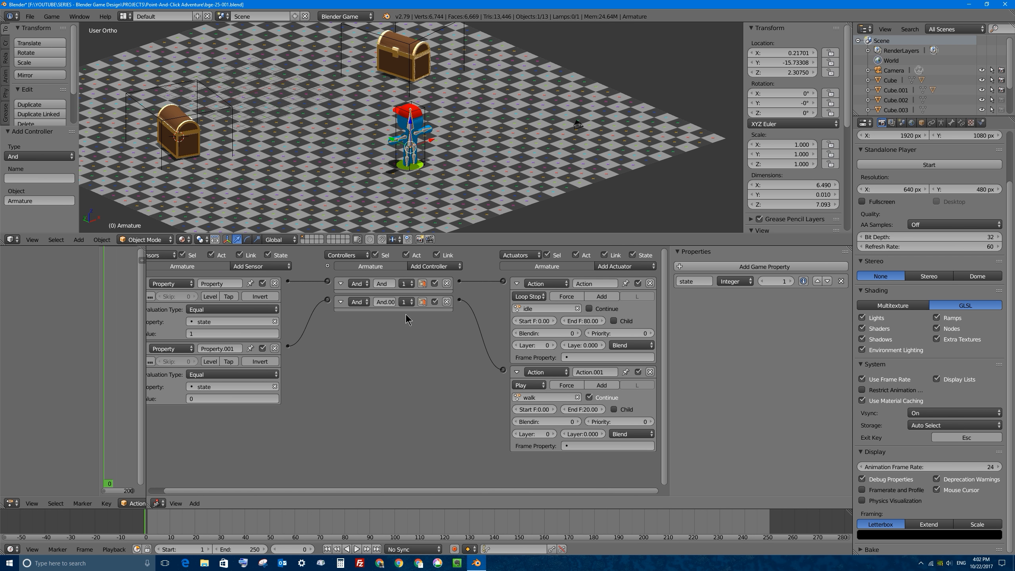
Step: Run the game briefly to check the character's animation with the walk logic in place
{"action": "key", "text": "p"}
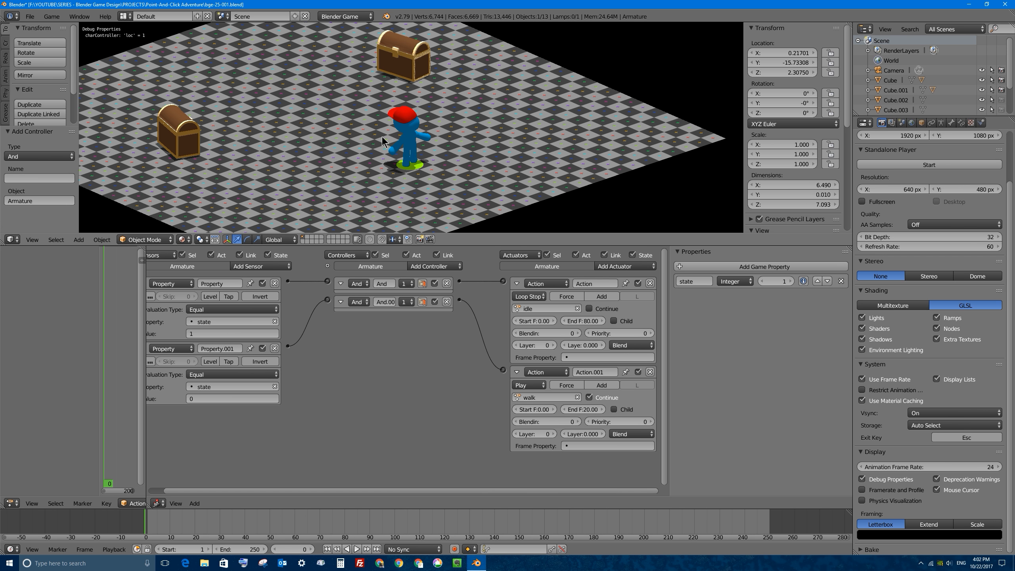
{"action": "key", "text": "Escape"}
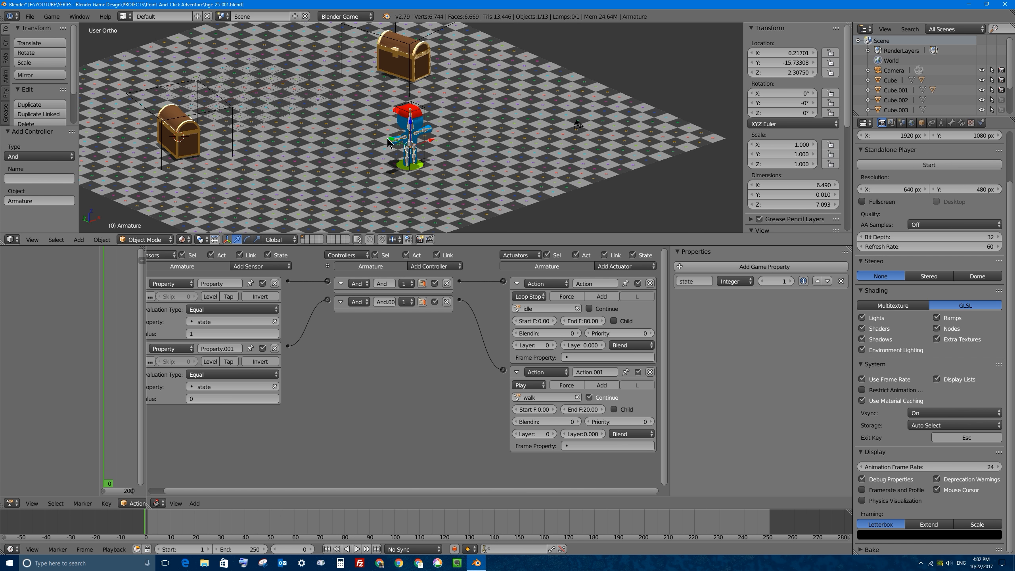
Step: Add a Message actuator to Cube.002, the box around the left chest, and link it to the existing And controller
{"action": "right_click", "coordinate": [223, 109]}
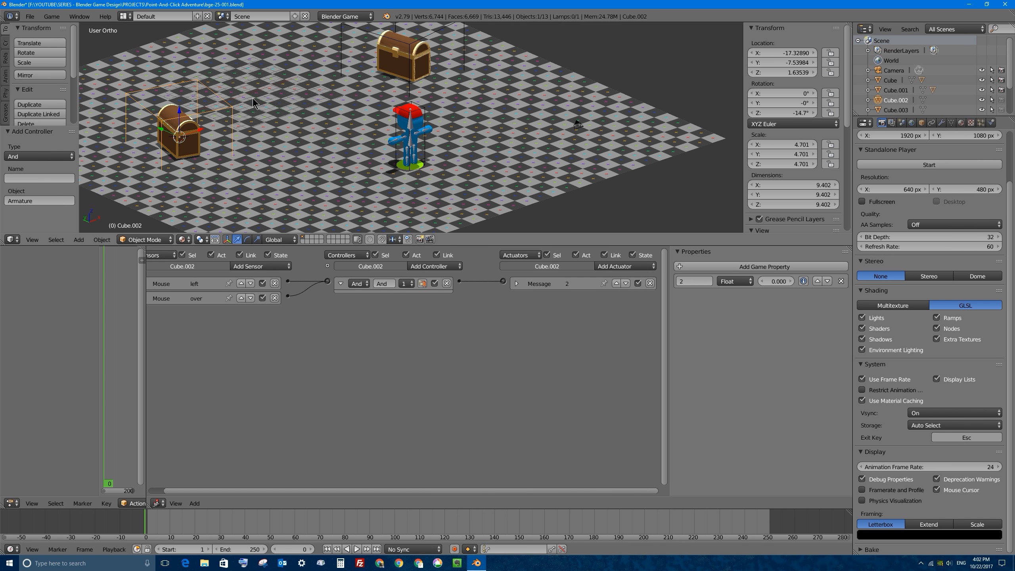
{"action": "mouse_move", "coordinate": [252, 98]}
{"action": "middle_mouse_down"}
{"action": "mouse_move", "coordinate": [257, 111]}
{"action": "mouse_move", "coordinate": [247, 100]}
{"action": "middle_mouse_up"}
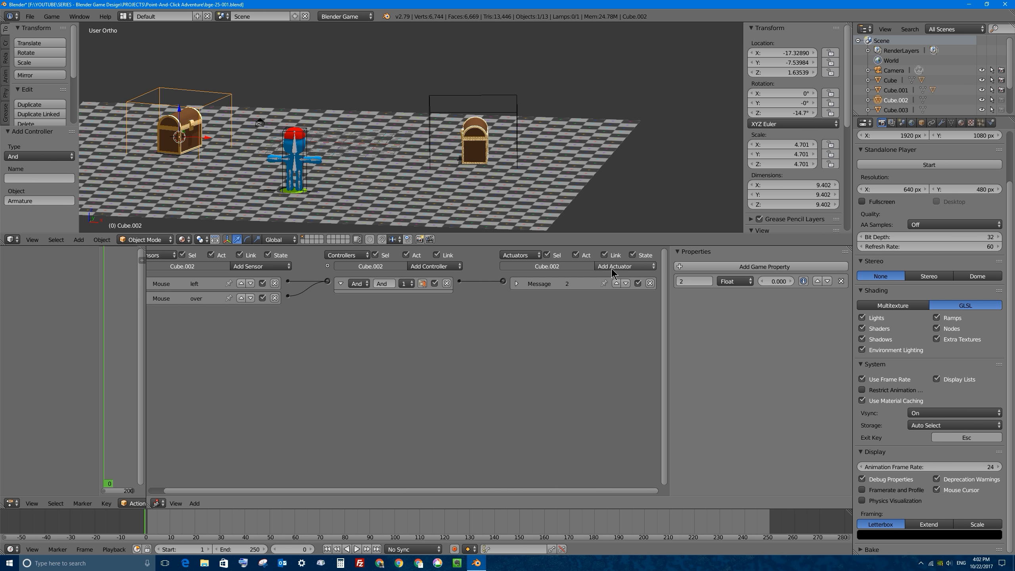
{"action": "middle_click_drag", "start_coordinate": [256, 127], "coordinate": [299, 162]}
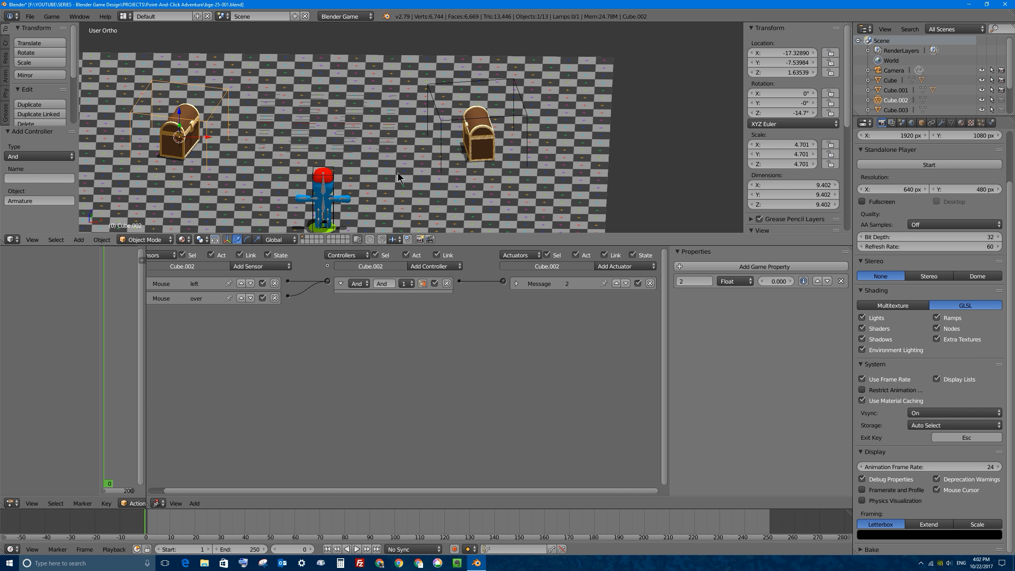
{"action": "middle_click_drag", "start_coordinate": [331, 201], "coordinate": [346, 159], "text": "shift"}
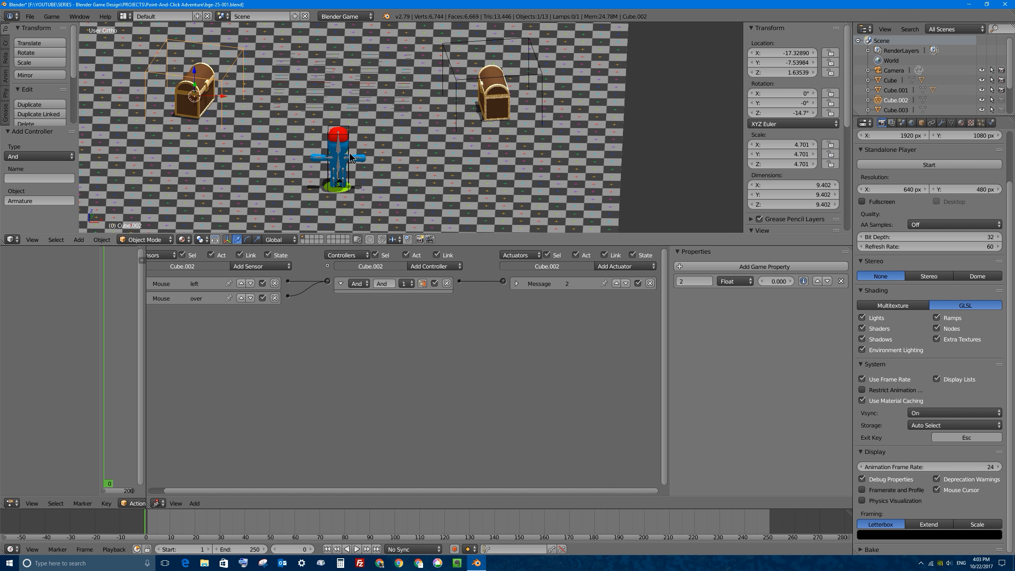
{"action": "left_click", "coordinate": [623, 267]}
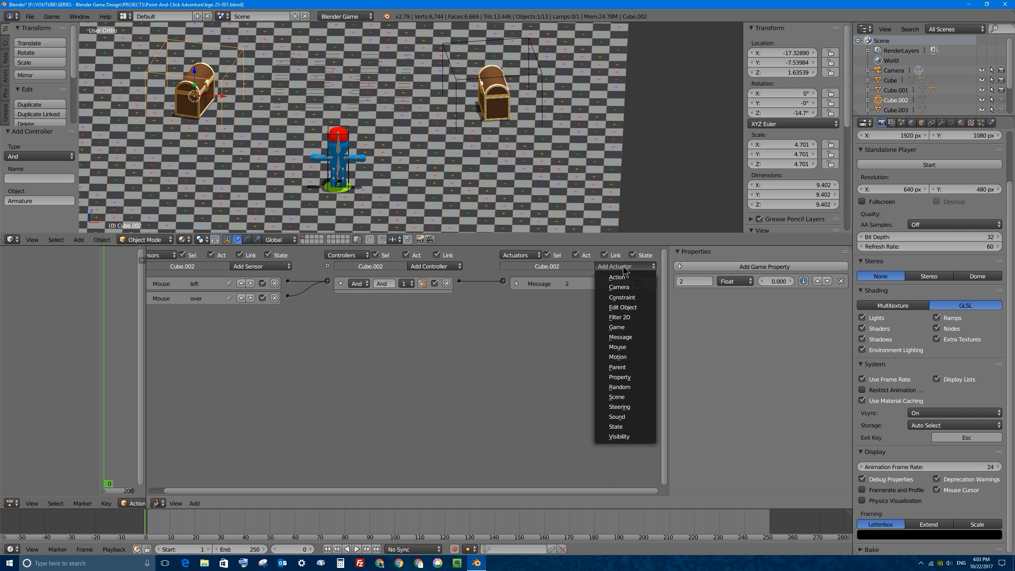
{"action": "left_click", "coordinate": [627, 338]}
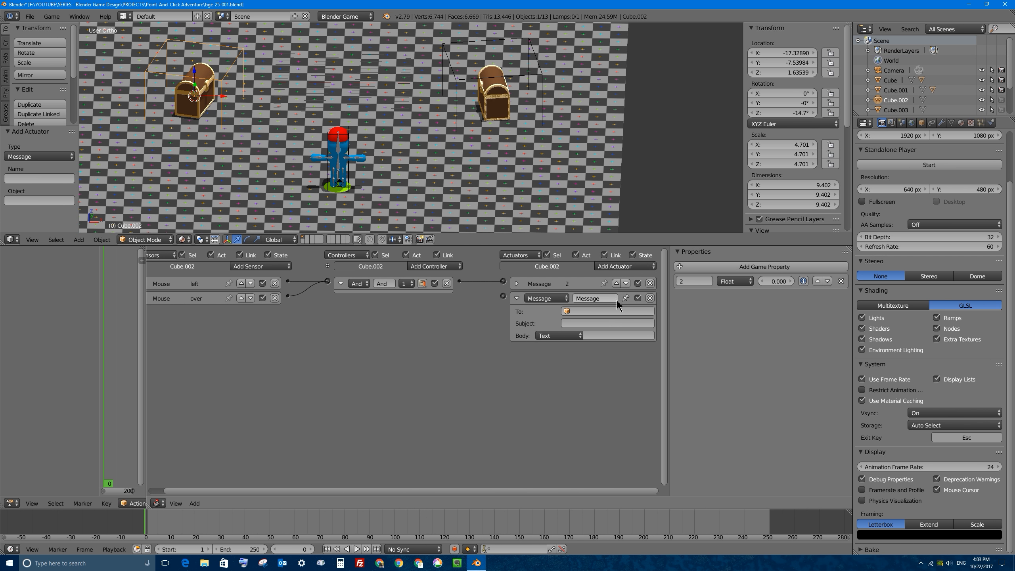
{"action": "left_click_drag", "start_coordinate": [460, 281], "coordinate": [502, 296]}
Step: Set the new Message actuator's subject and name to walk! and collapse it
{"action": "left_click", "coordinate": [582, 320]}
{"action": "key", "text": "Return"}
{"action": "left_click", "coordinate": [601, 297]}
{"action": "type", "text": "walk!"}
{"action": "key", "text": "Return"}
{"action": "left_click", "coordinate": [516, 298]}
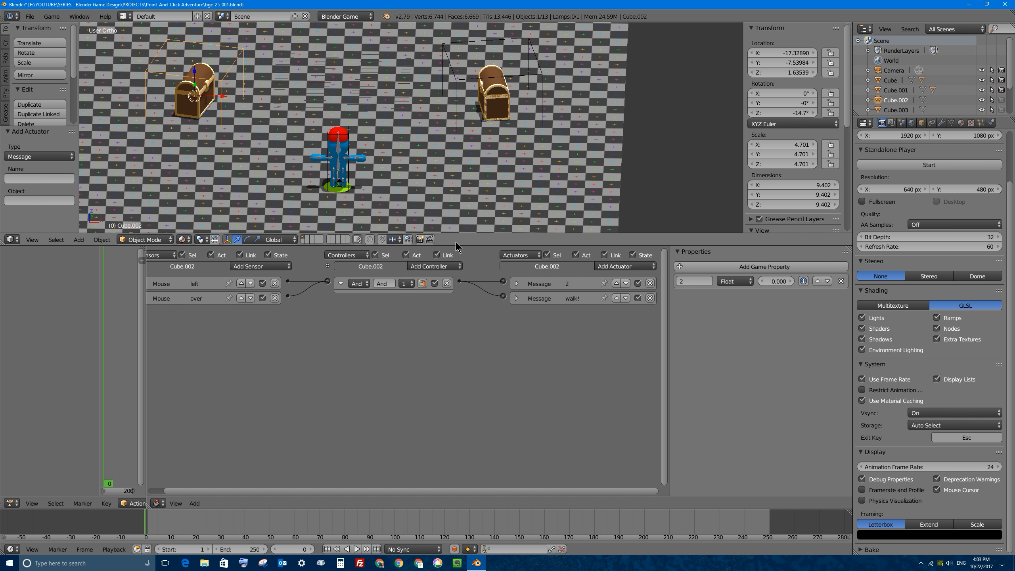
Step: Add a Message sensor to the armature that listens for the subject walk!
{"action": "right_click", "coordinate": [339, 150]}
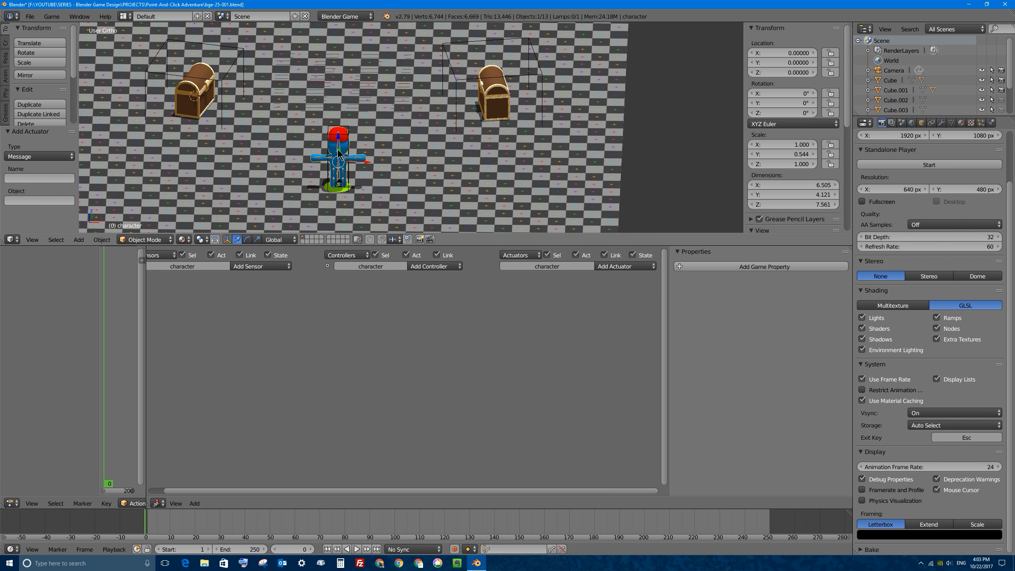
{"action": "right_click", "coordinate": [339, 149]}
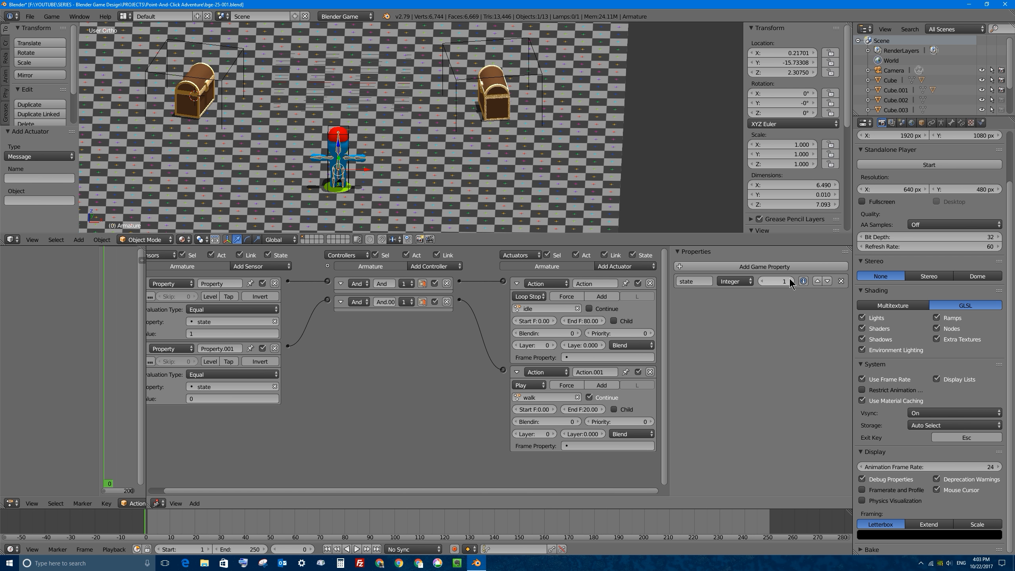
{"action": "left_click", "coordinate": [252, 266]}
{"action": "left_click", "coordinate": [255, 347]}
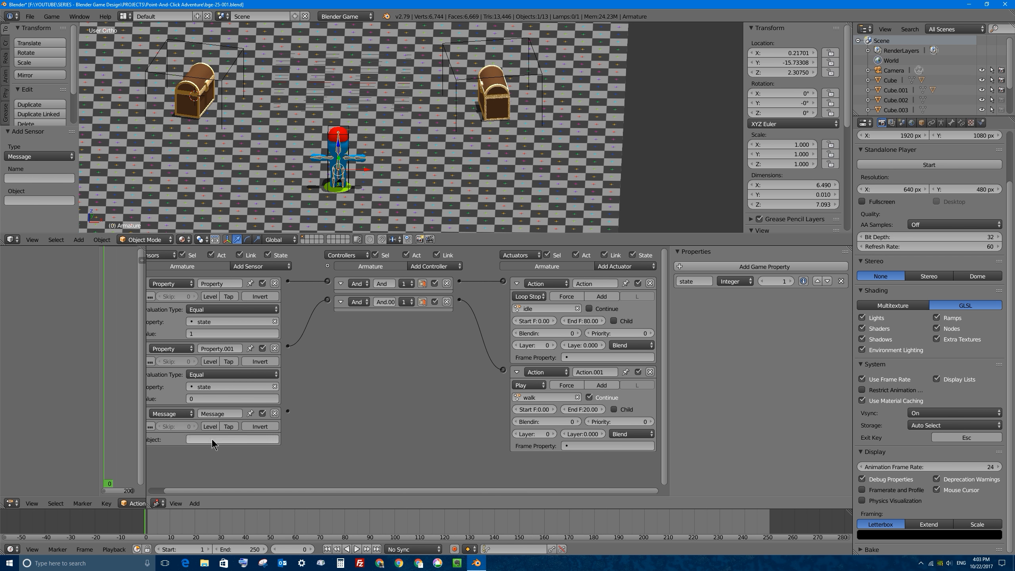
{"action": "left_click", "coordinate": [212, 439]}
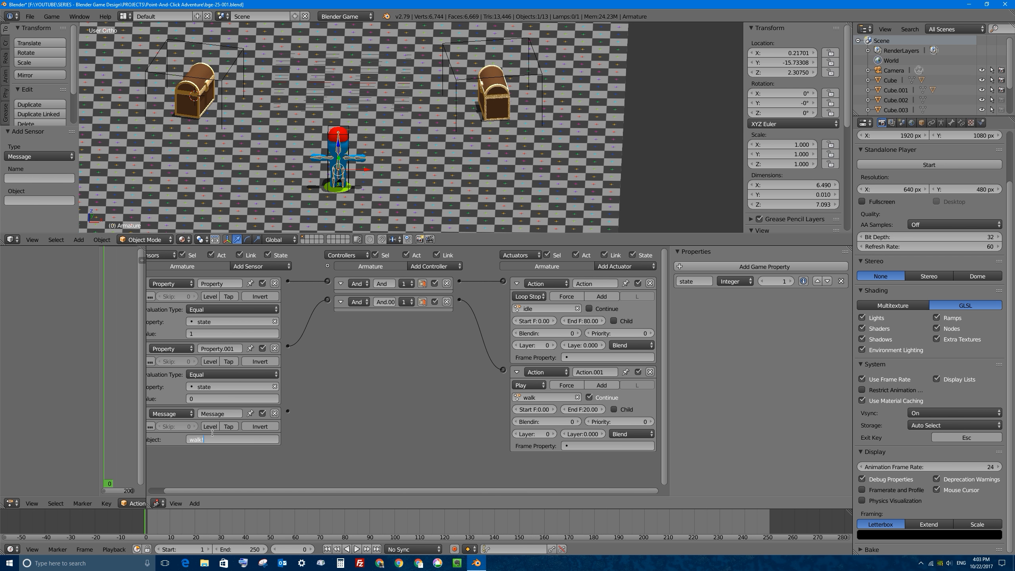
{"action": "key", "text": "Return"}
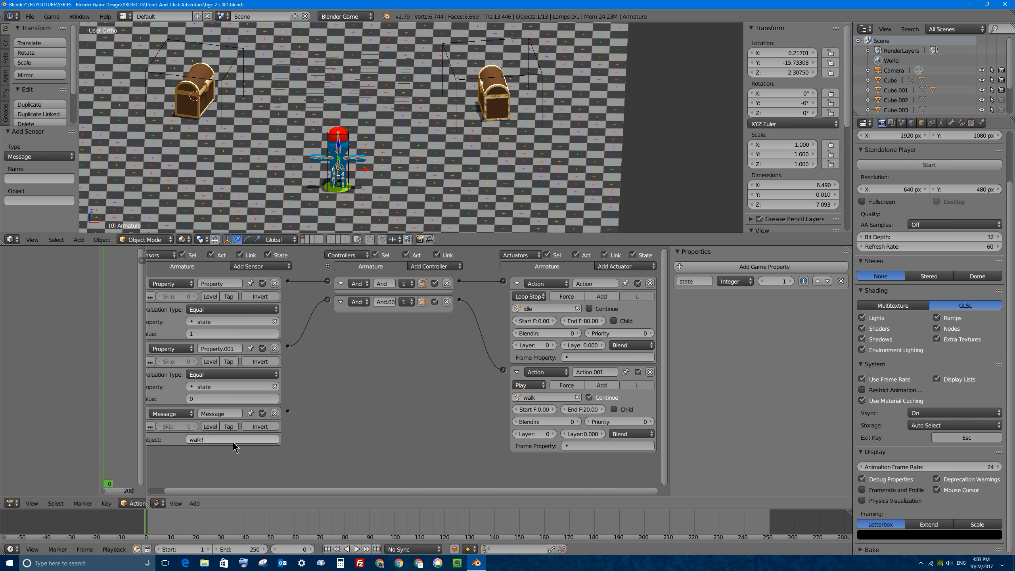
{"action": "left_click", "coordinate": [618, 266]}
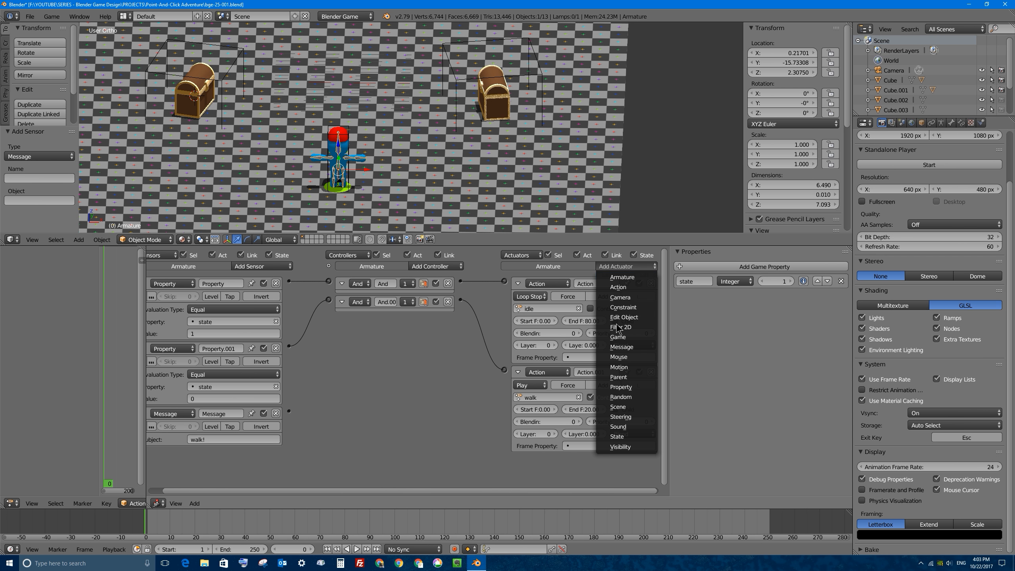
{"action": "left_click", "coordinate": [631, 436]}
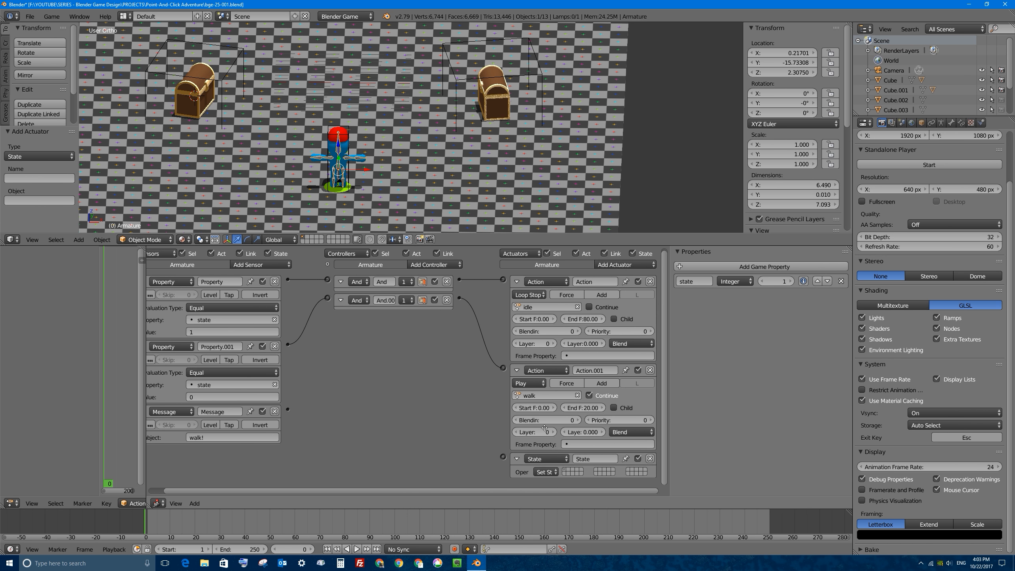
{"action": "left_click", "coordinate": [654, 459]}
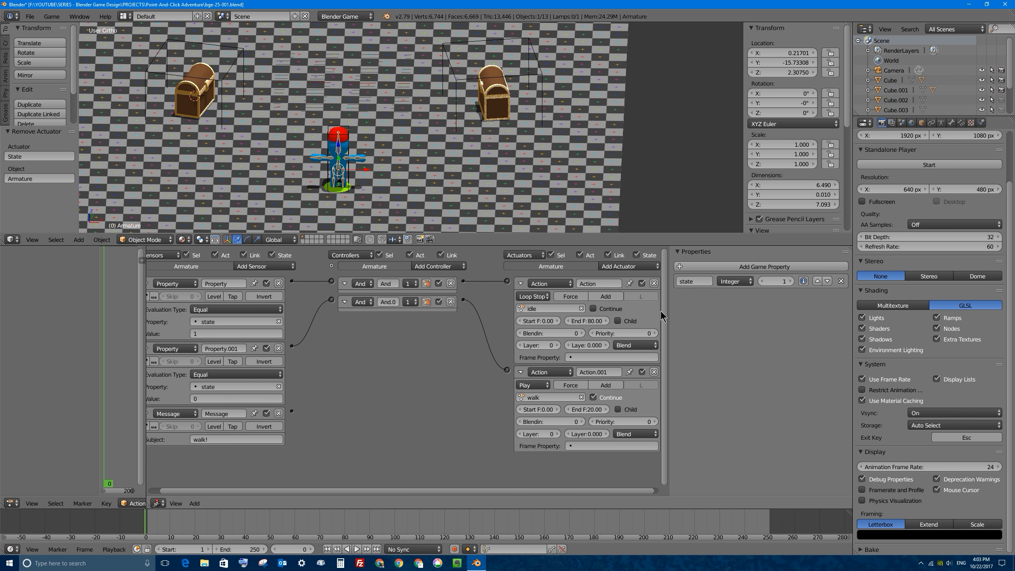
Step: Add a Property actuator assigning 0 to state, and link the walk! Message sensor to it through an And controller
{"action": "left_click", "coordinate": [626, 266]}
{"action": "left_click", "coordinate": [625, 387]}
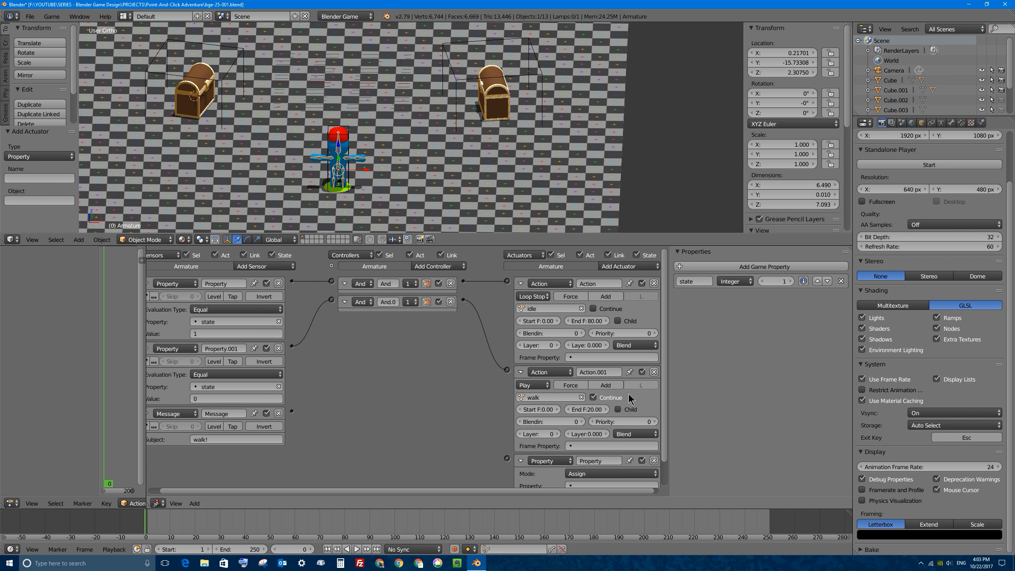
{"action": "left_click", "coordinate": [581, 460]}
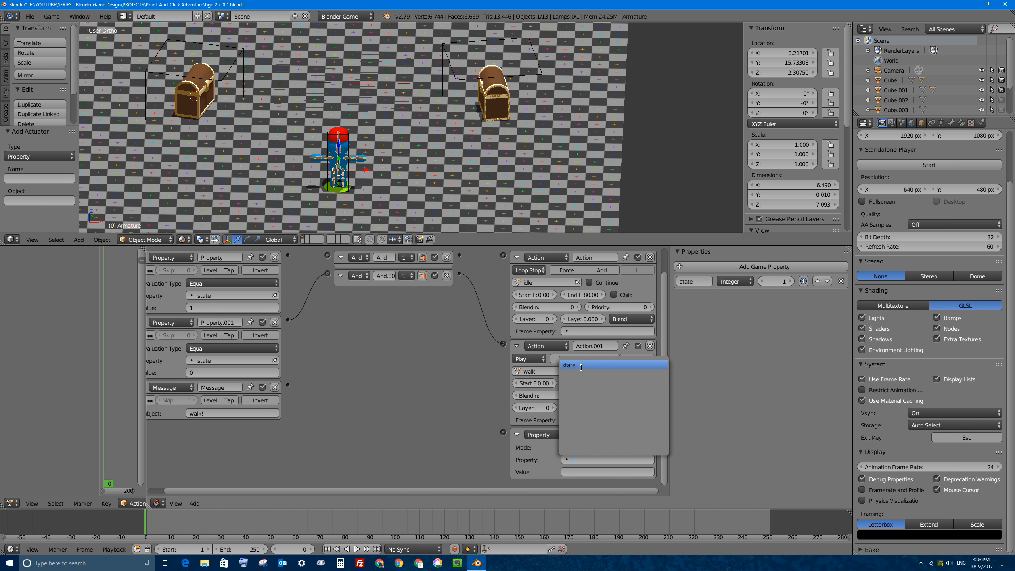
{"action": "left_click", "coordinate": [579, 366]}
{"action": "left_click", "coordinate": [575, 472]}
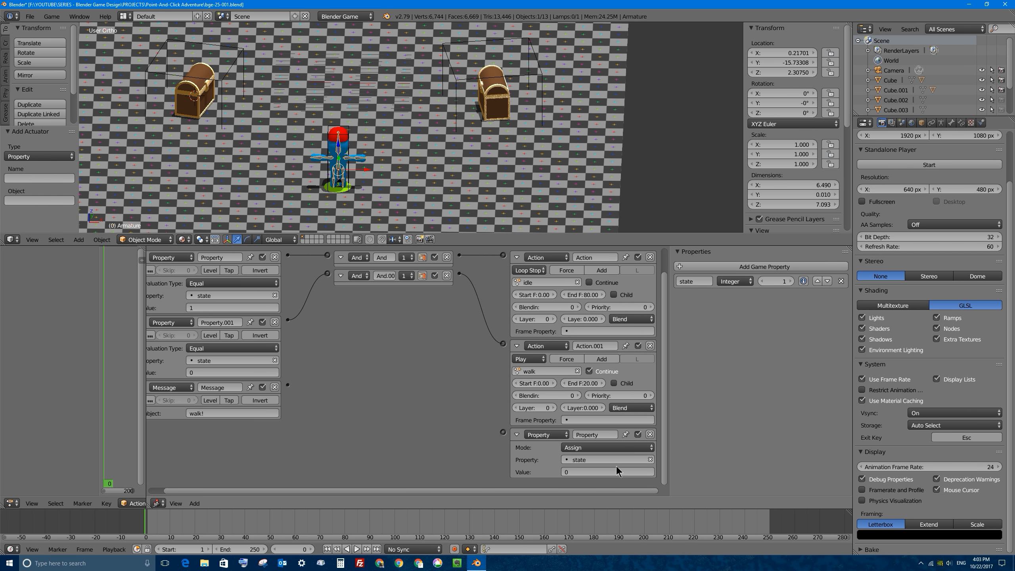
{"action": "left_click_drag", "start_coordinate": [287, 384], "coordinate": [502, 432]}
{"action": "left_click_drag", "start_coordinate": [388, 245], "coordinate": [412, 239]}
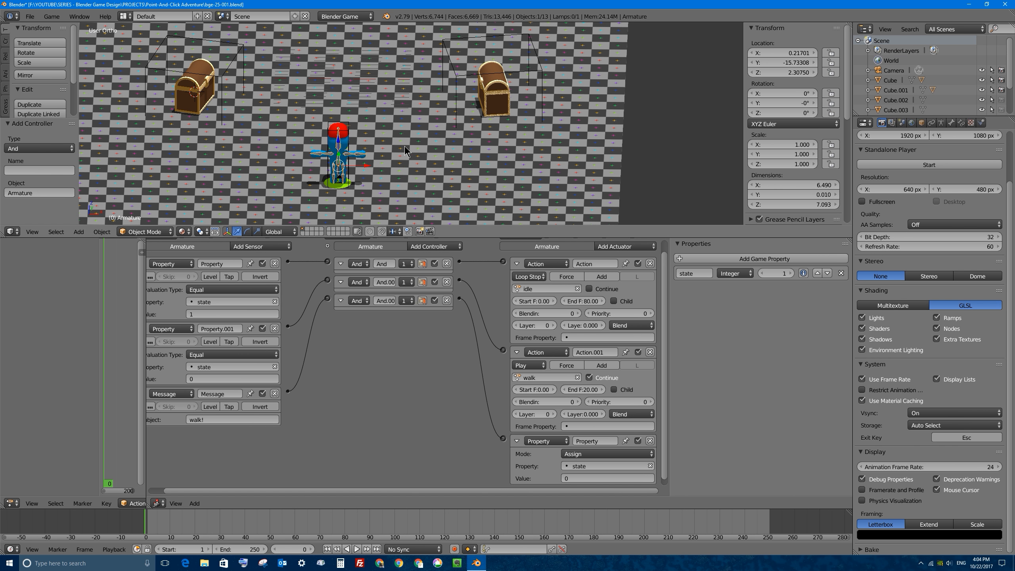
Step: Test the game by sending the character to the left chest
{"action": "key", "text": "p"}
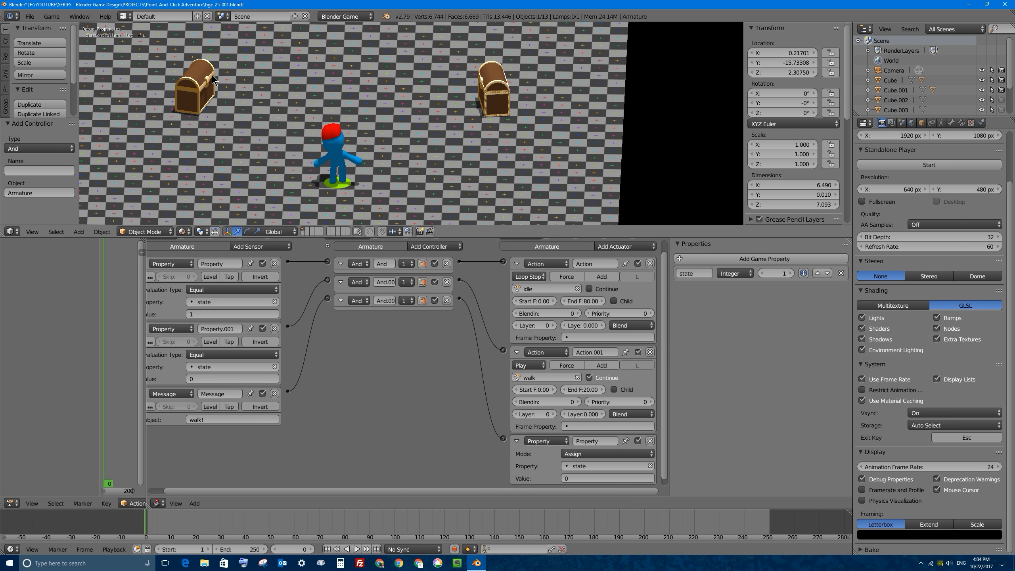
{"action": "left_click", "coordinate": [211, 79]}
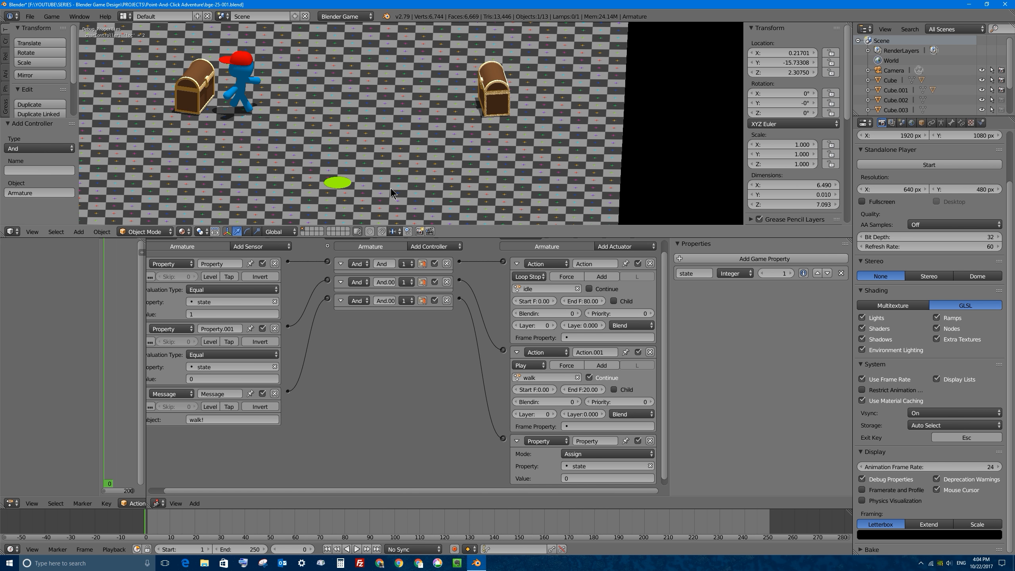
{"action": "key", "text": "Escape"}
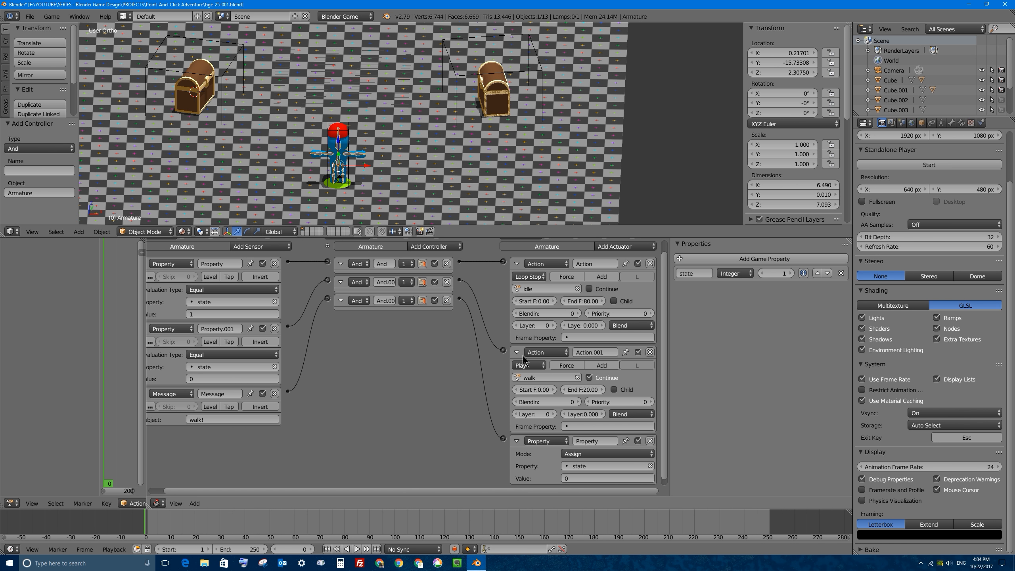
Step: Set the armature's walk actuator to Loop Stop mode and test the walk to the left chest in the game
{"action": "left_click", "coordinate": [528, 365]}
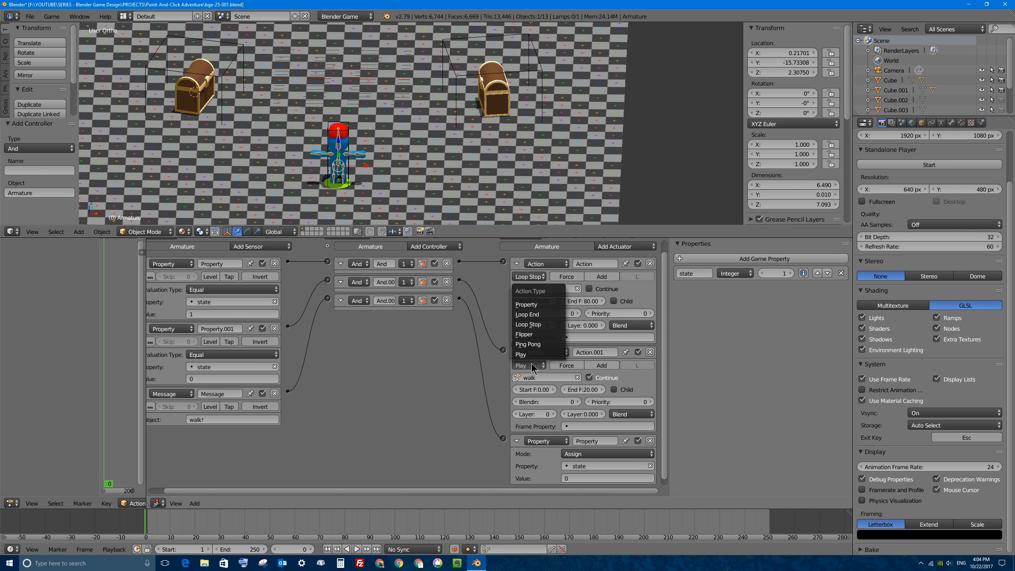
{"action": "left_click", "coordinate": [539, 324]}
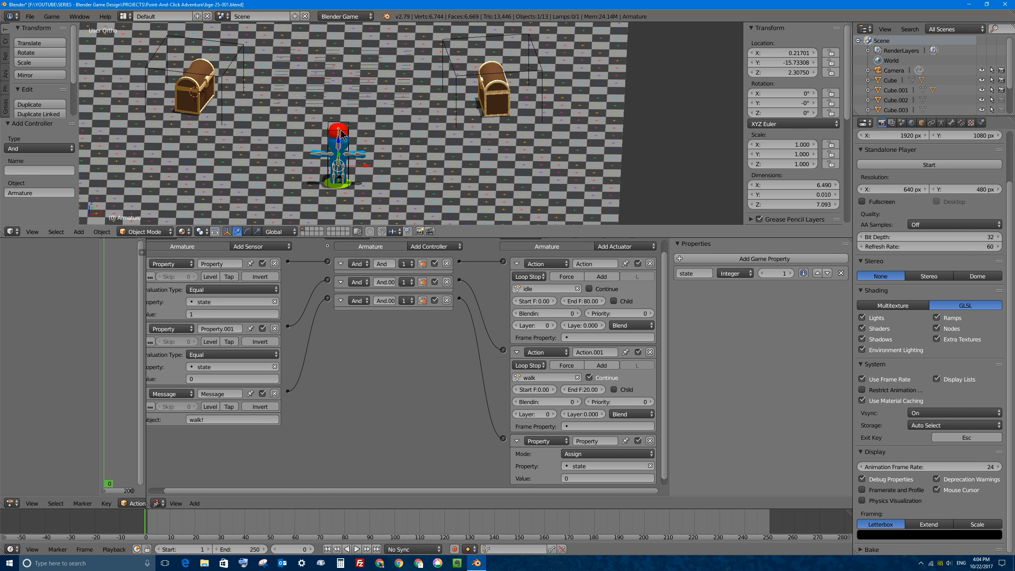
{"action": "key", "text": "p"}
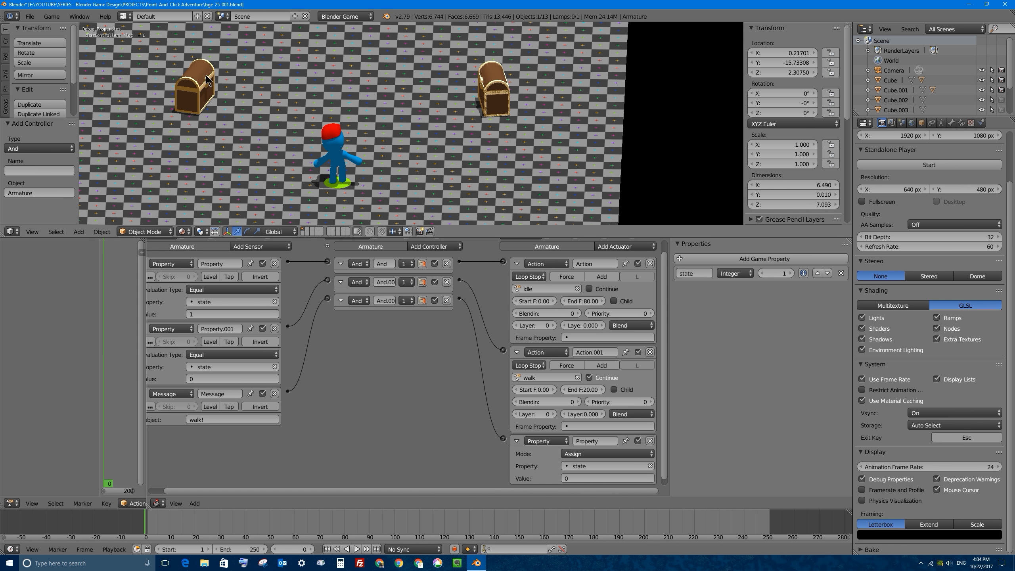
{"action": "left_click", "coordinate": [206, 78]}
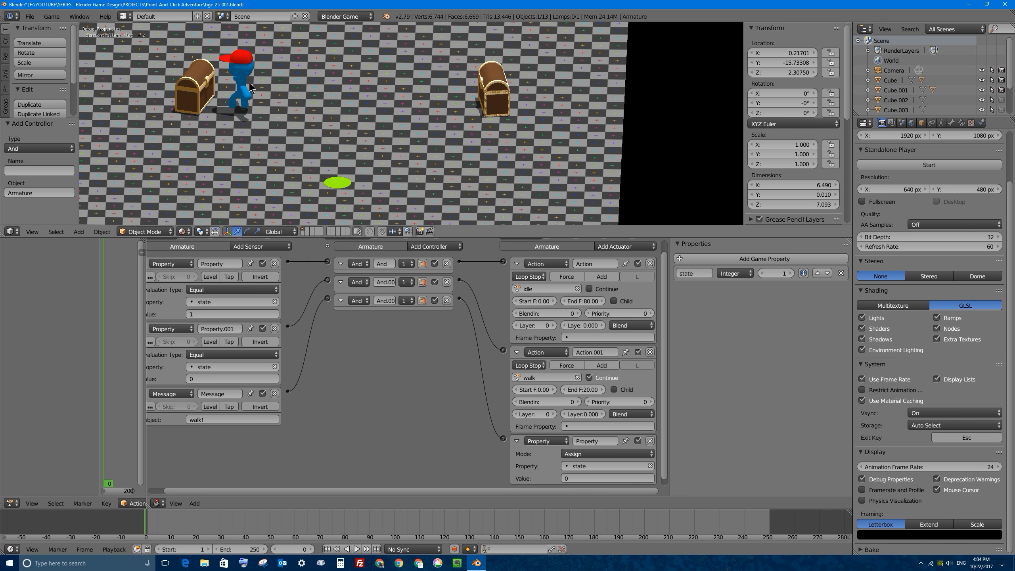
{"action": "key", "text": "Escape"}
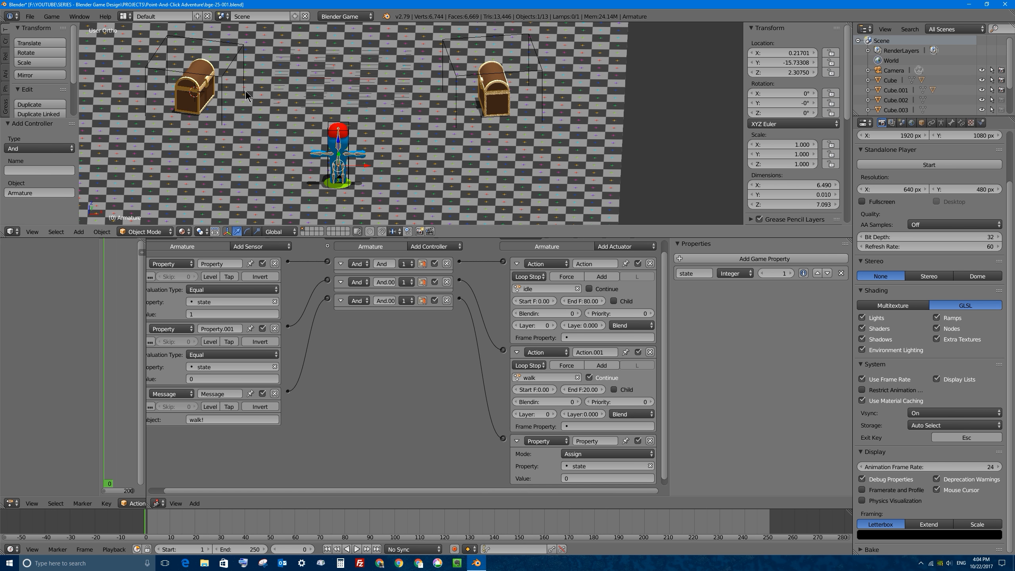
Step: Add a game property named target to Cube.002, the box around the left chest
{"action": "right_click", "coordinate": [222, 73]}
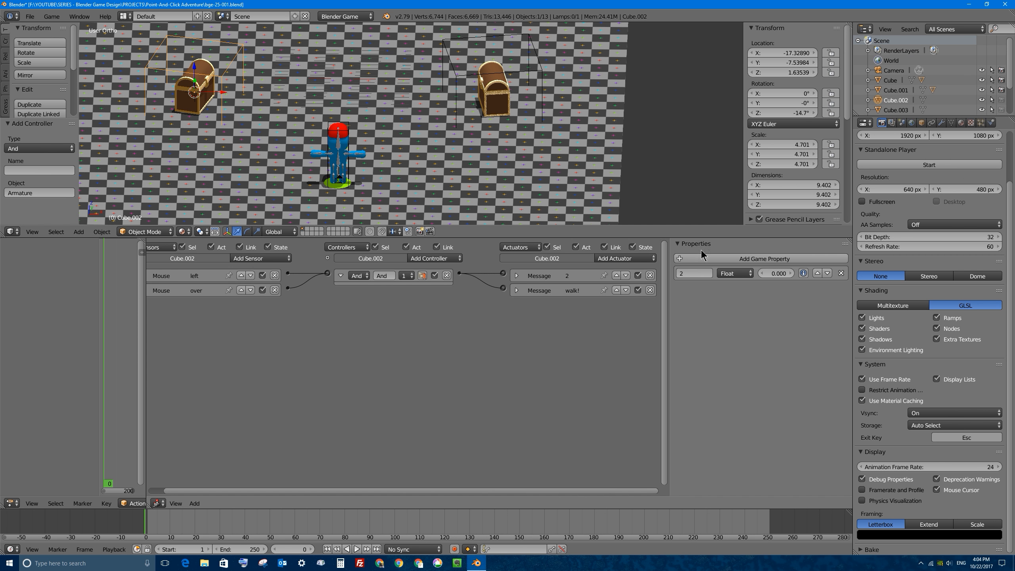
{"action": "left_click", "coordinate": [736, 258]}
{"action": "left_click", "coordinate": [699, 292]}
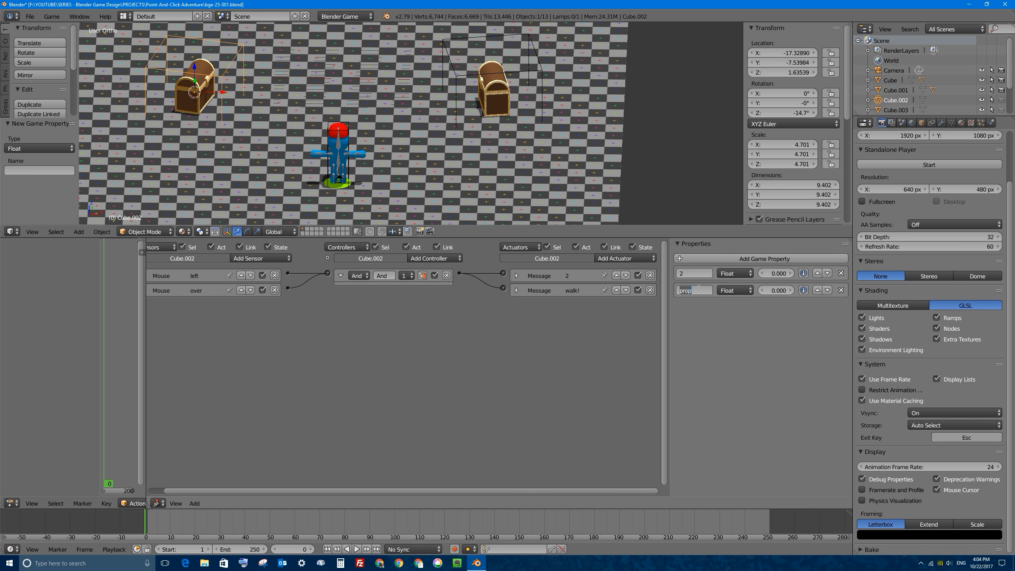
{"action": "type", "text": "target"}
{"action": "key", "text": "Return"}
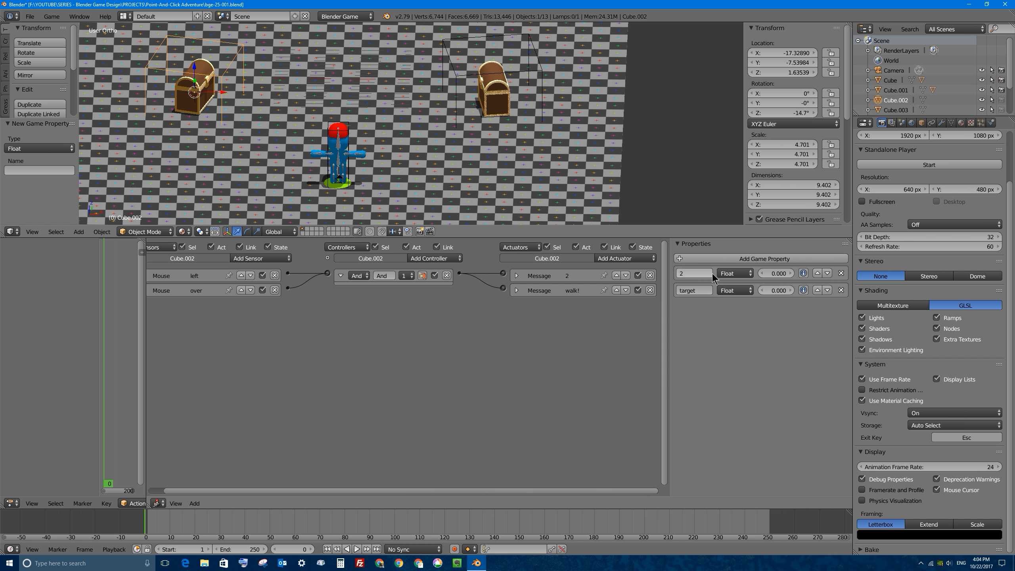
Step: Add a game property named target to Cube.003, the box around the right chest
{"action": "right_click", "coordinate": [468, 82]}
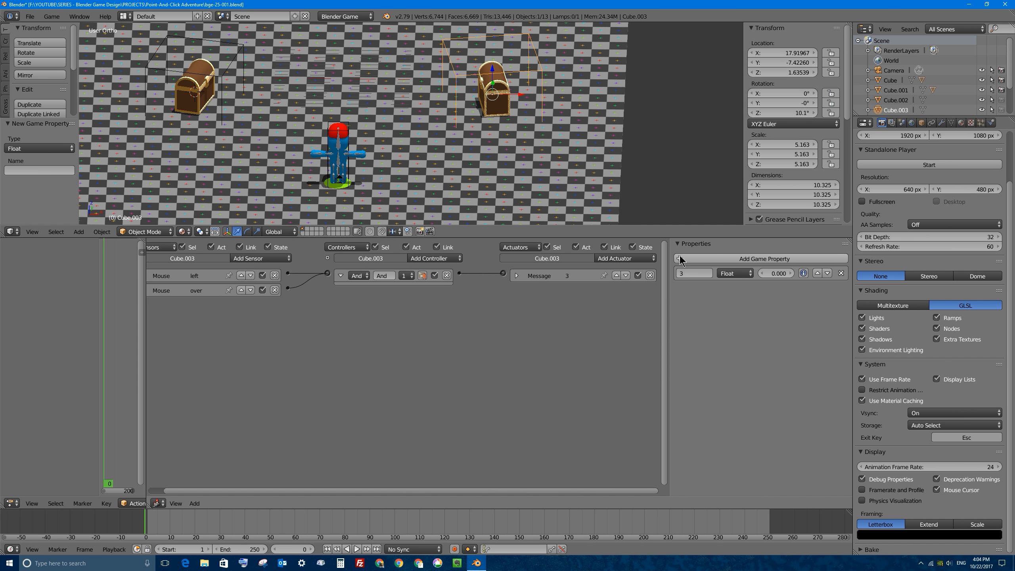
{"action": "left_click", "coordinate": [714, 258]}
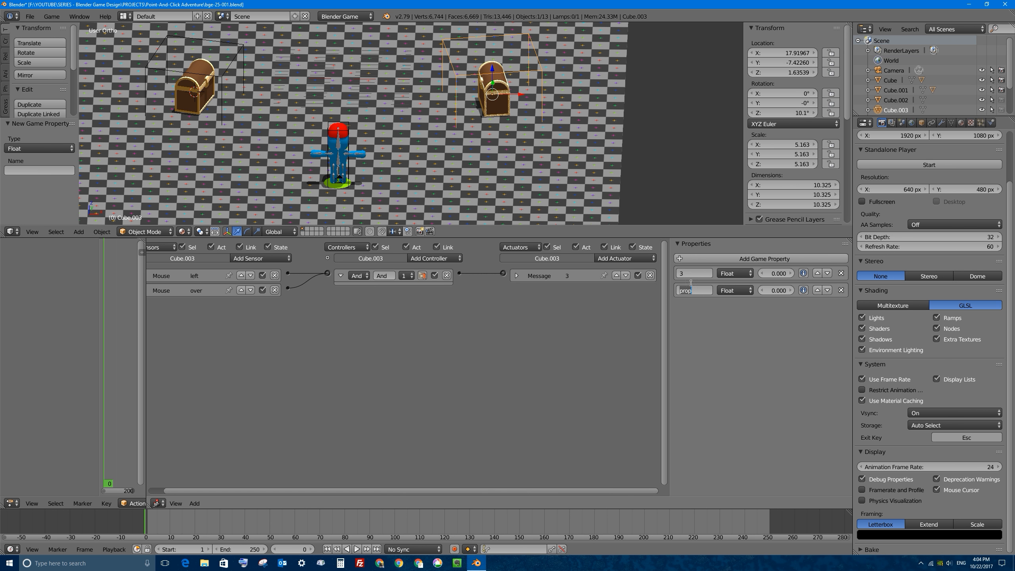
{"action": "type", "text": "target"}
{"action": "right_click", "coordinate": [338, 145]}
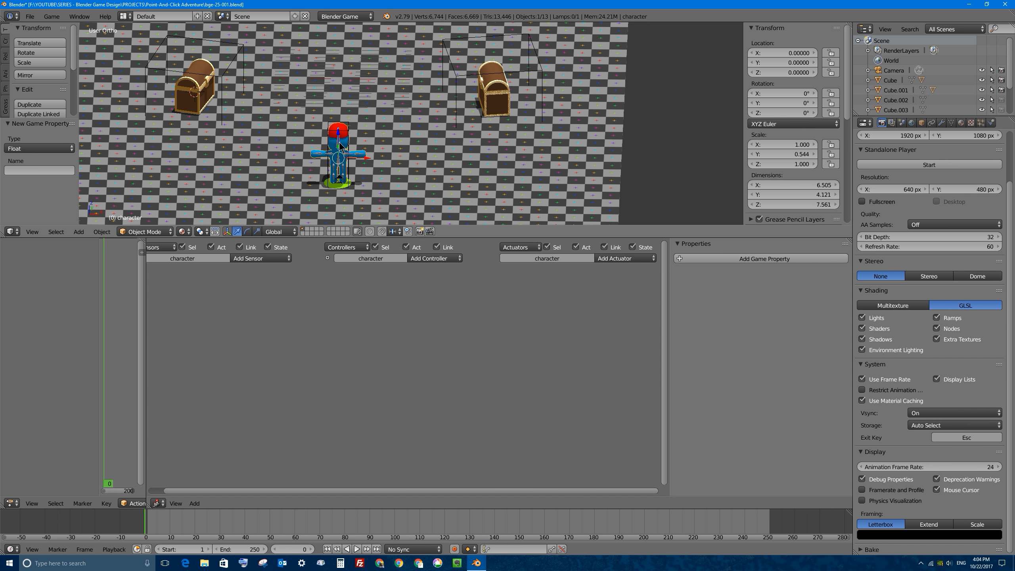
Step: Add a Collision sensor to charController that detects objects with the property target
{"action": "right_click", "coordinate": [340, 142]}
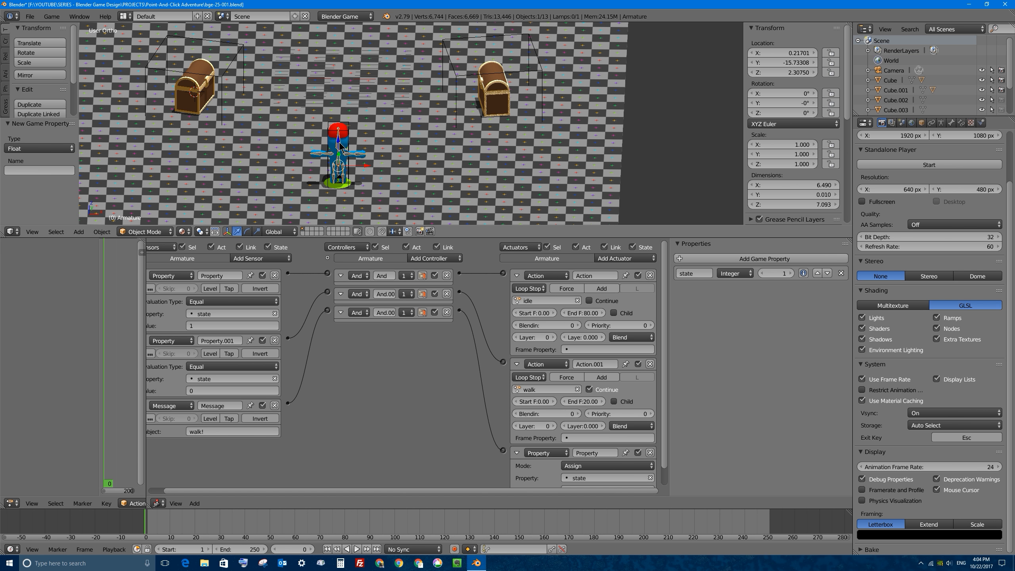
{"action": "right_click", "coordinate": [334, 118]}
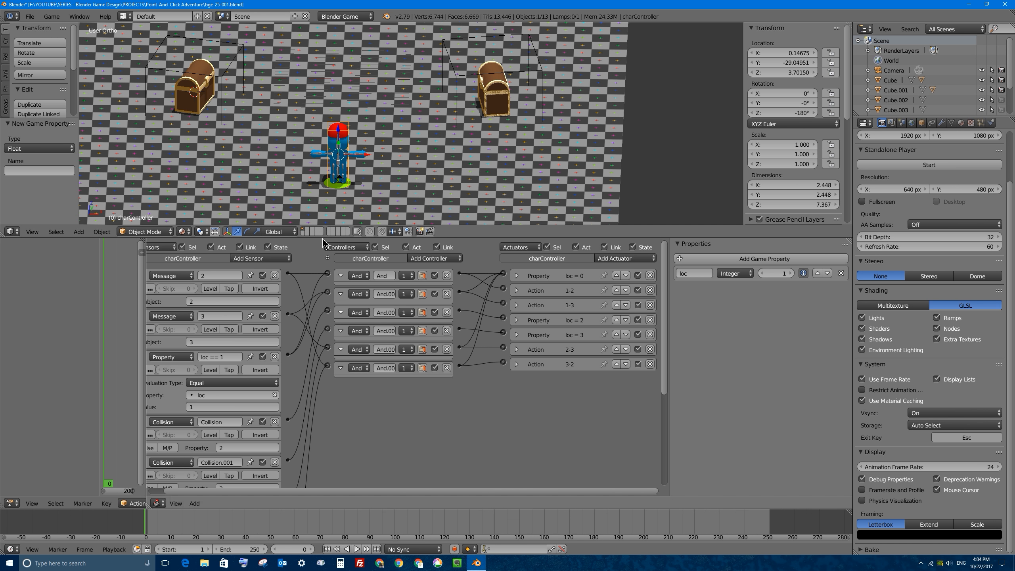
{"action": "right_click", "coordinate": [334, 156]}
{"action": "right_click", "coordinate": [339, 160]}
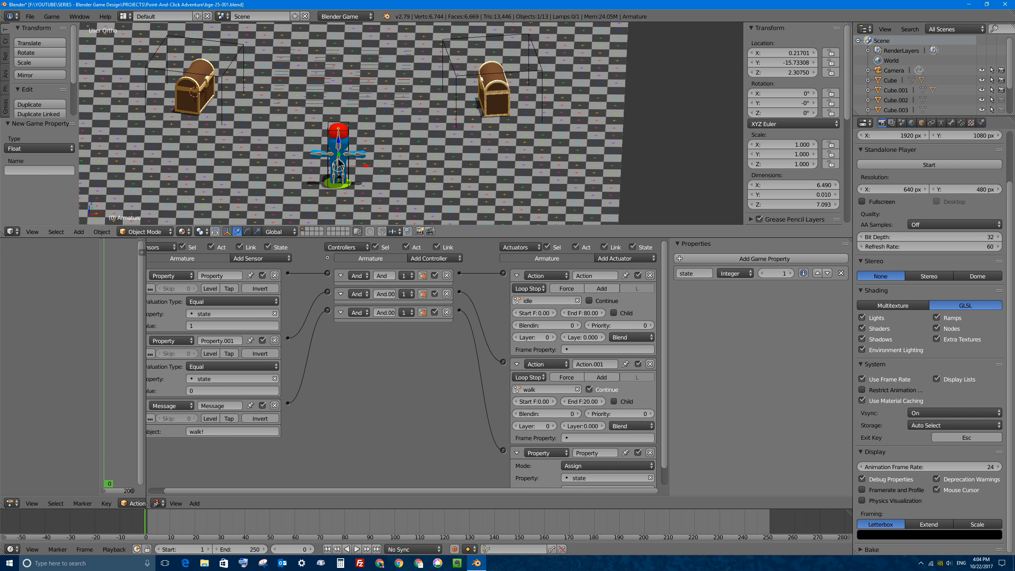
{"action": "left_click_drag", "start_coordinate": [371, 236], "coordinate": [265, 146]}
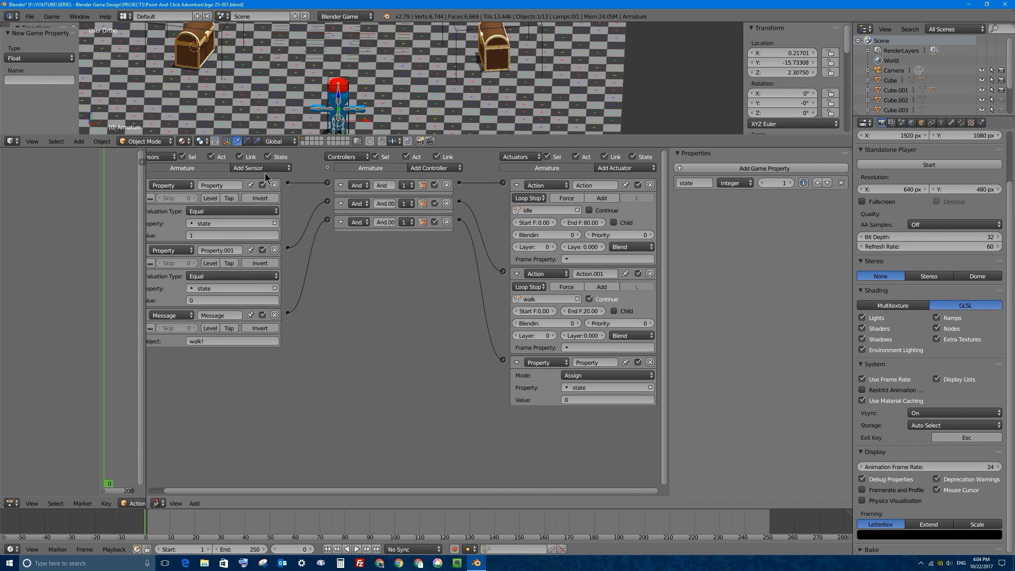
{"action": "right_click", "coordinate": [330, 77]}
{"action": "left_click", "coordinate": [264, 168]}
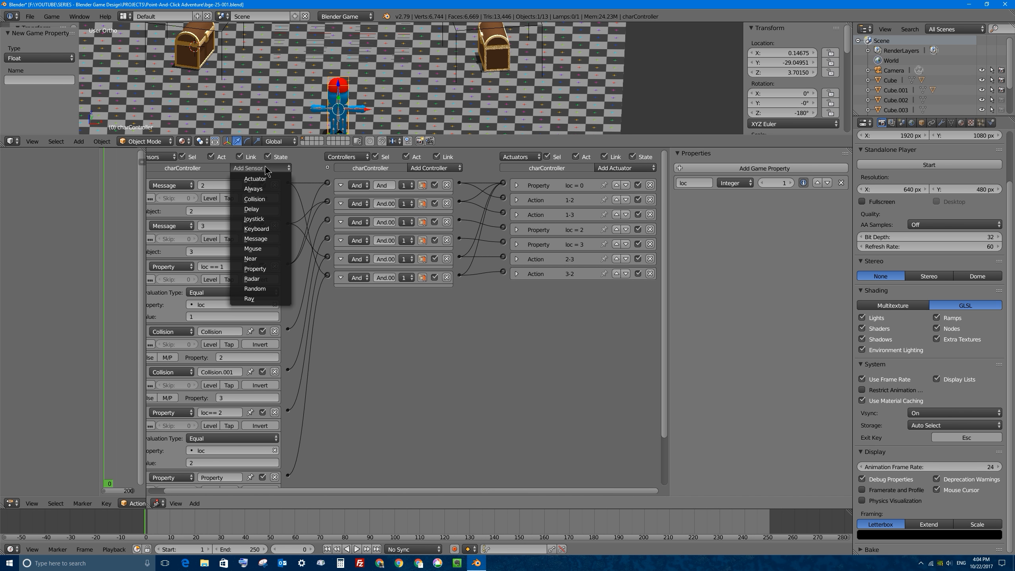
{"action": "left_click", "coordinate": [265, 199]}
{"action": "scroll", "coordinate": [324, 312], "scroll_direction": "down", "scroll_amount": 5}
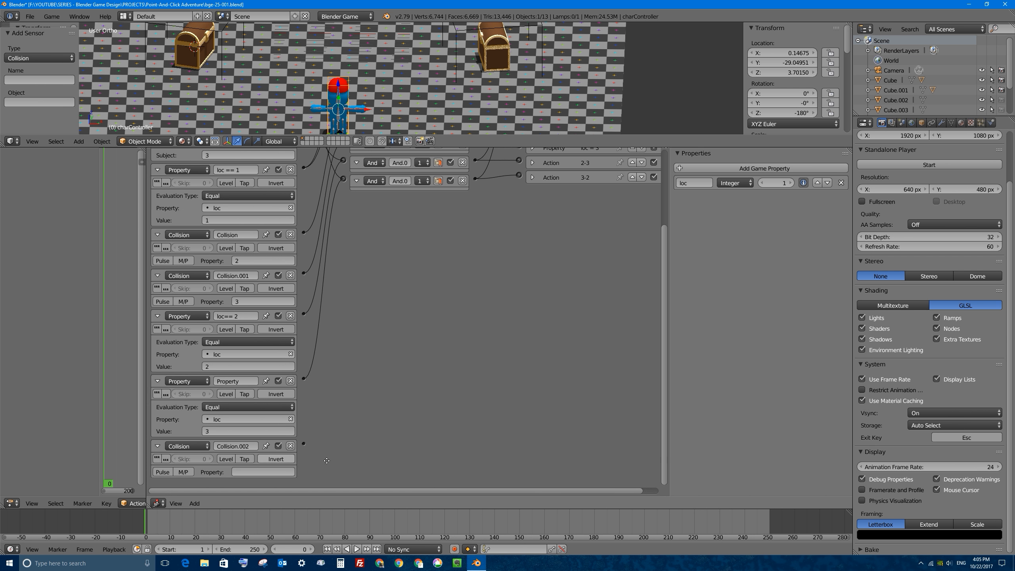
{"action": "left_click", "coordinate": [263, 470]}
{"action": "type", "text": "target"}
{"action": "key", "text": "Return"}
Step: Name the new collision sensor target and rename the property sensor that checks loc for 3 as loc == 3
{"action": "left_click", "coordinate": [243, 444]}
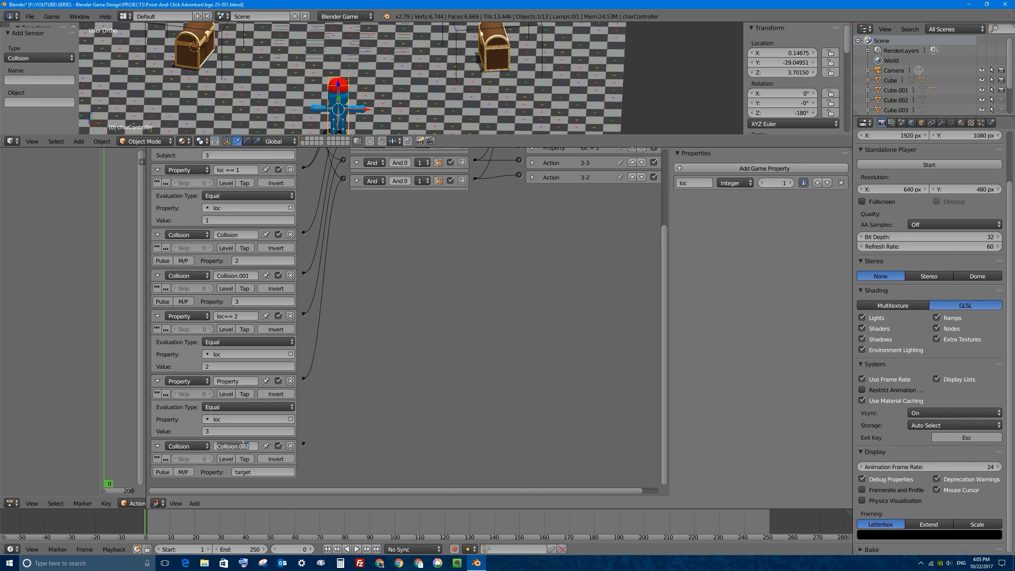
{"action": "type", "text": "target"}
{"action": "key", "text": "Return"}
{"action": "middle_click_drag", "start_coordinate": [517, 282], "coordinate": [405, 329]}
{"action": "scroll", "coordinate": [405, 328], "scroll_direction": "down", "scroll_amount": 3}
{"action": "left_click", "coordinate": [222, 379]}
{"action": "type", "text": "loc == 3"}
{"action": "key", "text": "Return"}
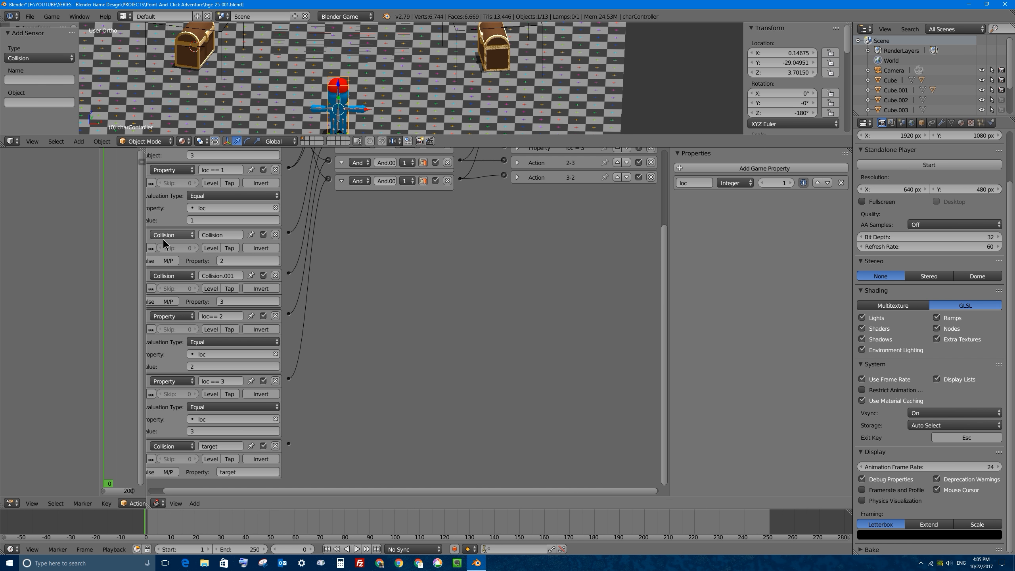
Step: Rename charController's collision sensor for property 2 as hit 2
{"action": "left_click", "coordinate": [220, 234]}
{"action": "type", "text": "2"}
{"action": "key", "text": "Return"}
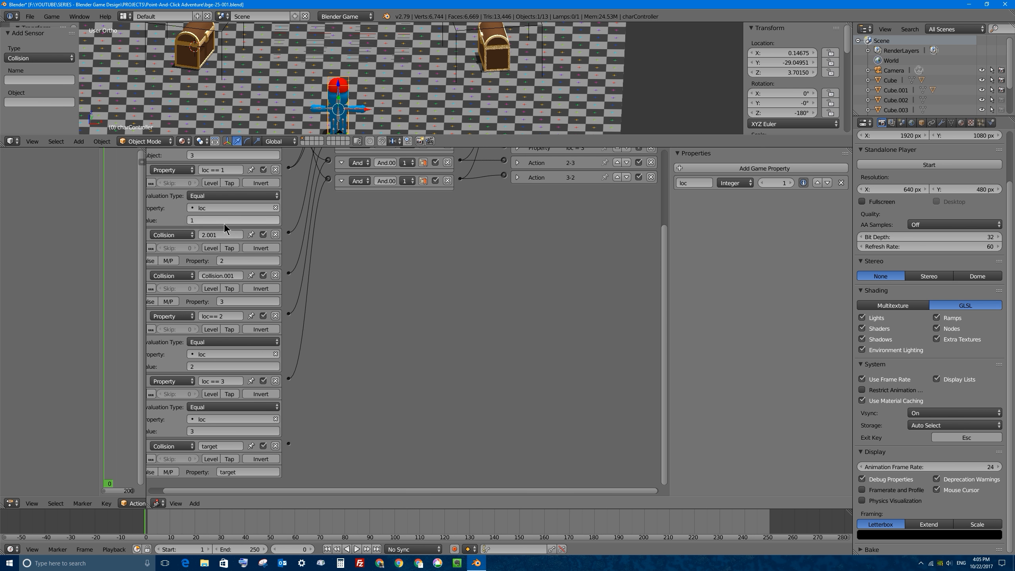
{"action": "middle_click_drag", "start_coordinate": [224, 223], "coordinate": [236, 251]}
{"action": "left_click", "coordinate": [238, 259]}
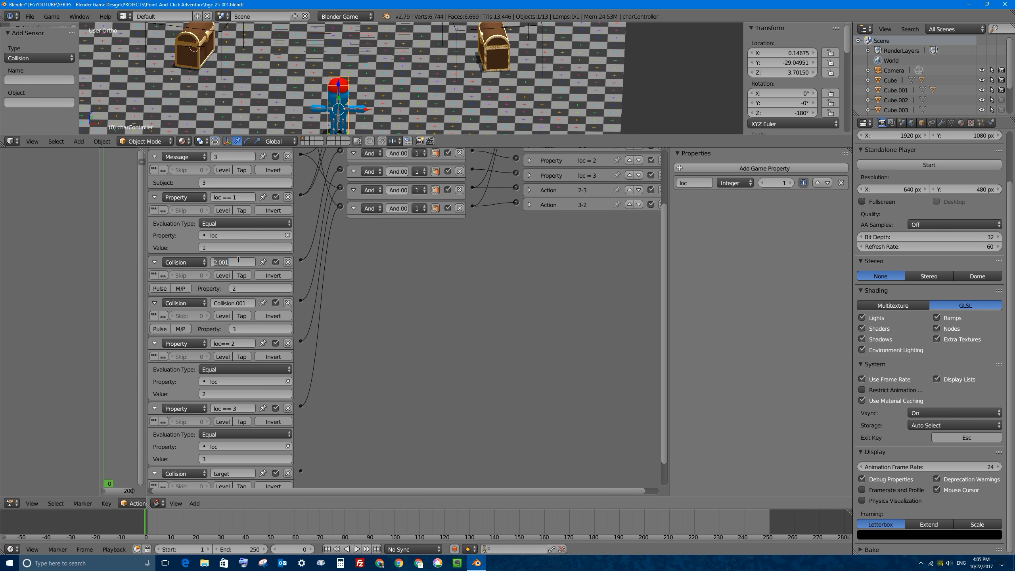
{"action": "type", "text": "hit 2"}
{"action": "key", "text": "Return"}
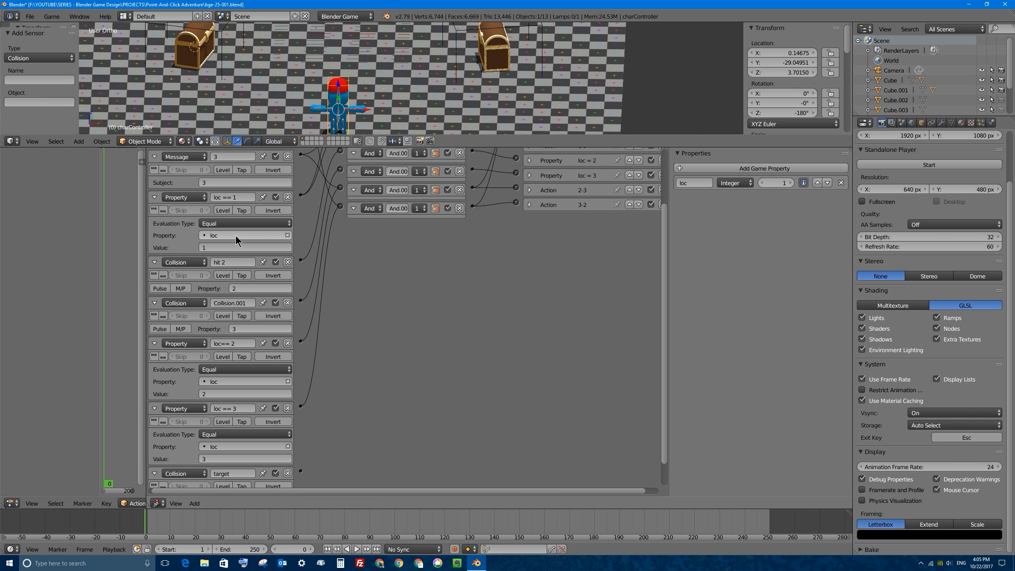
Step: Rename charController's collision sensor for property 3 as hit 3 and collapse all sensors above the target sensor
{"action": "middle_click_drag", "start_coordinate": [241, 184], "coordinate": [244, 201]}
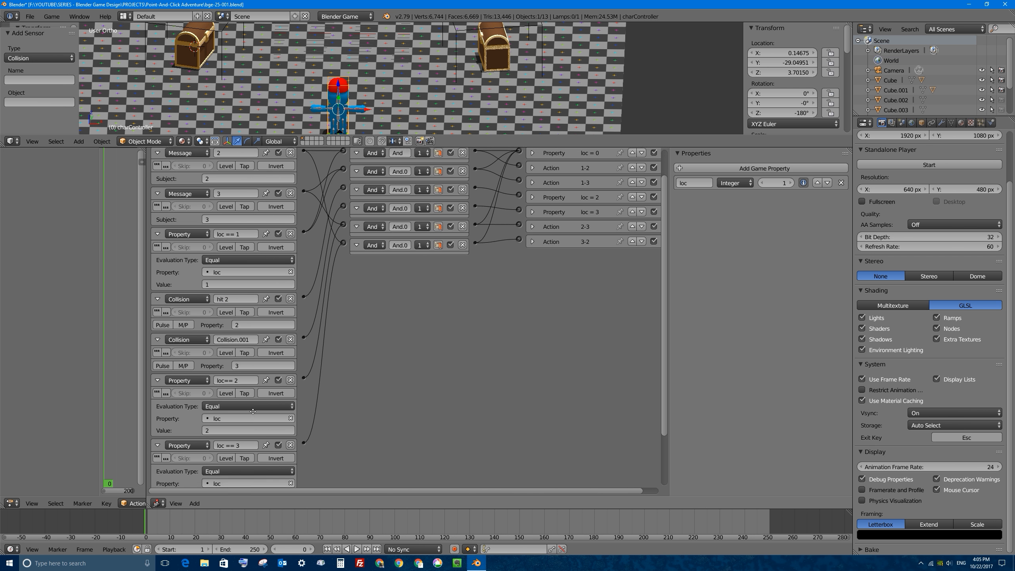
{"action": "scroll", "coordinate": [274, 343], "scroll_direction": "down", "scroll_amount": 3}
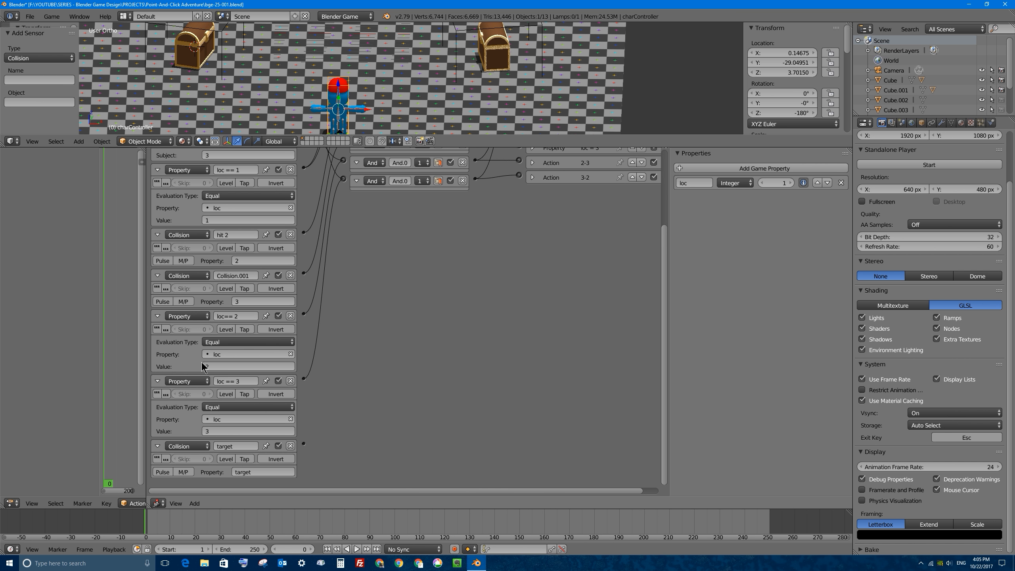
{"action": "left_click", "coordinate": [158, 317]}
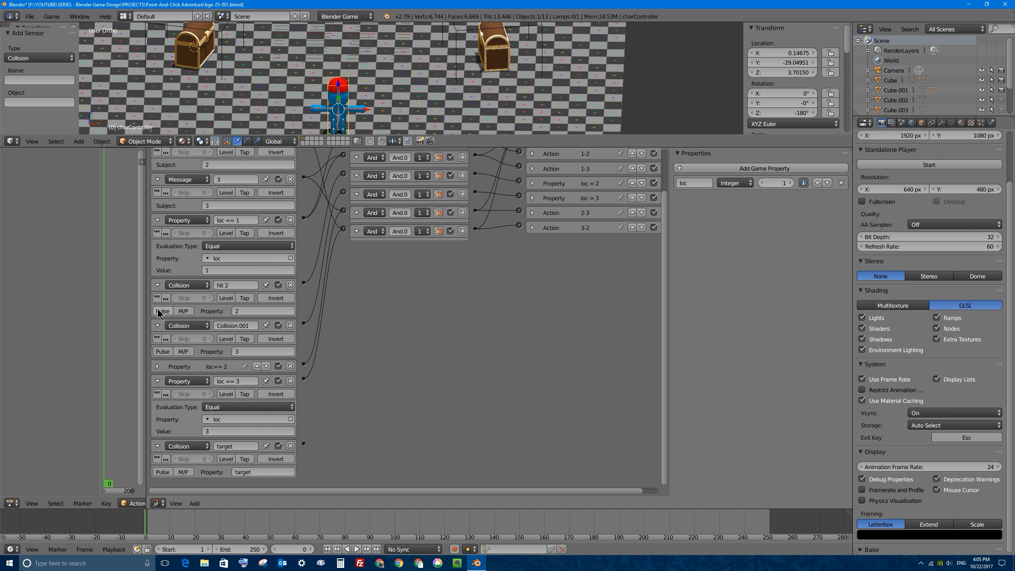
{"action": "left_click", "coordinate": [158, 285]}
{"action": "left_click", "coordinate": [159, 247]}
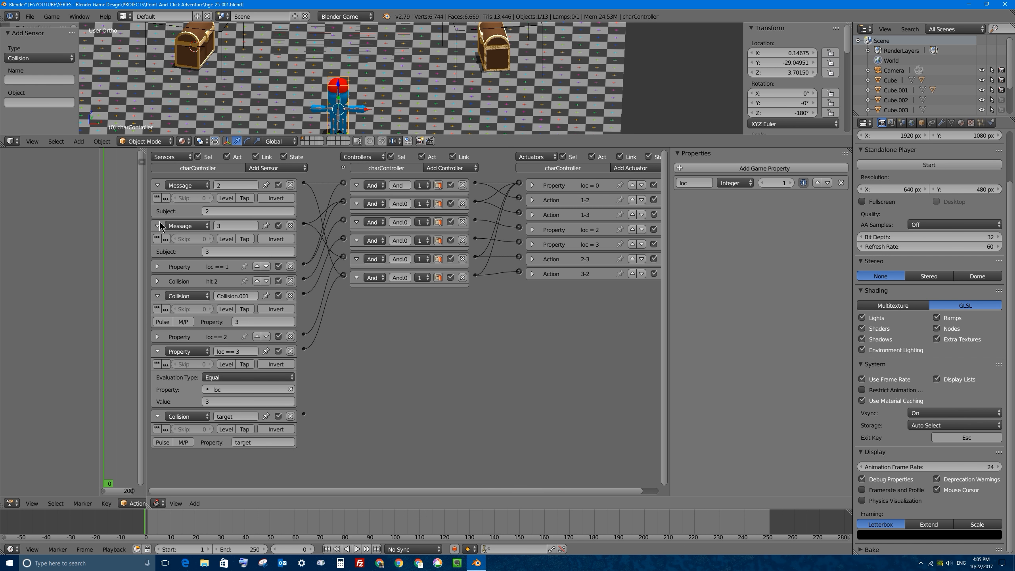
{"action": "left_click", "coordinate": [158, 225]}
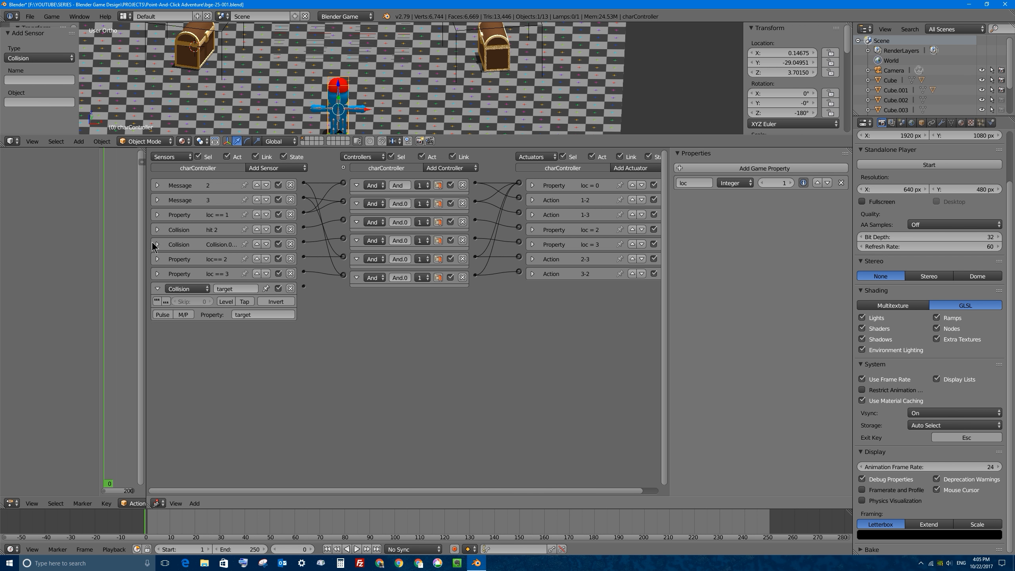
{"action": "left_click", "coordinate": [157, 245]}
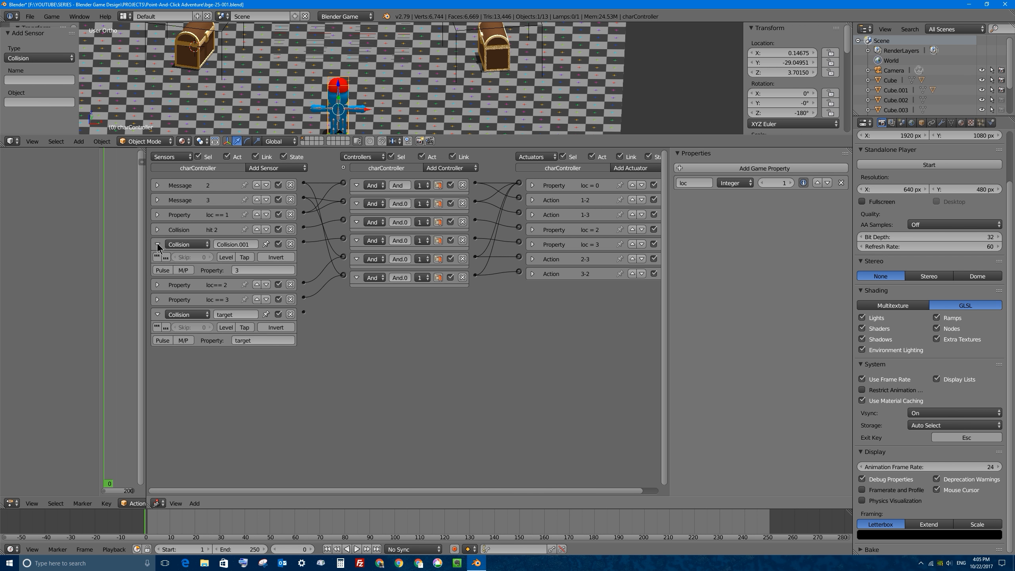
{"action": "type", "text": "hit 3"}
{"action": "left_click", "coordinate": [158, 244]}
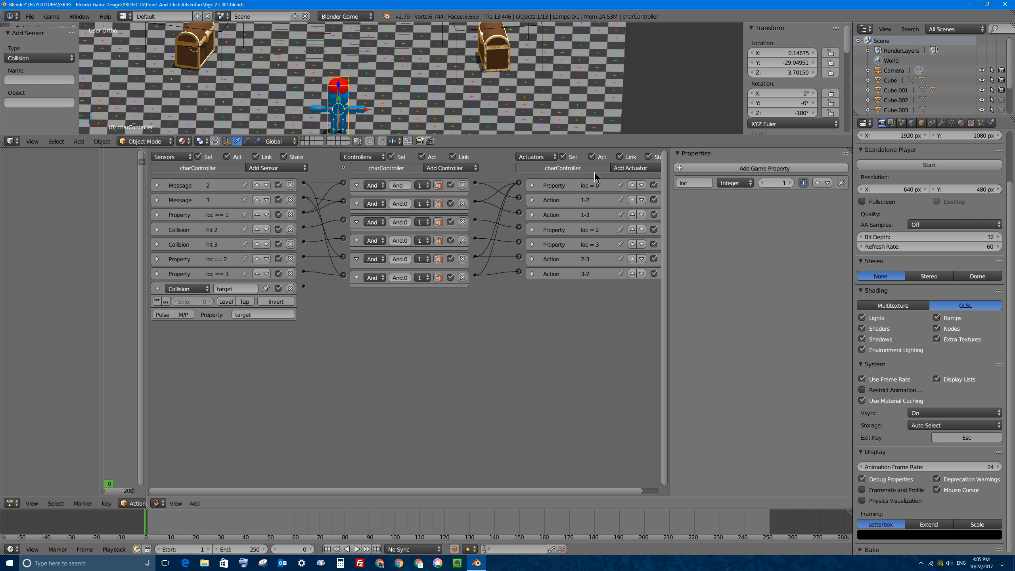
Step: Add a Message actuator to charController that sends the subject idle! to Armature, and link the target sensor to it
{"action": "left_click", "coordinate": [632, 169]}
{"action": "left_click", "coordinate": [650, 241]}
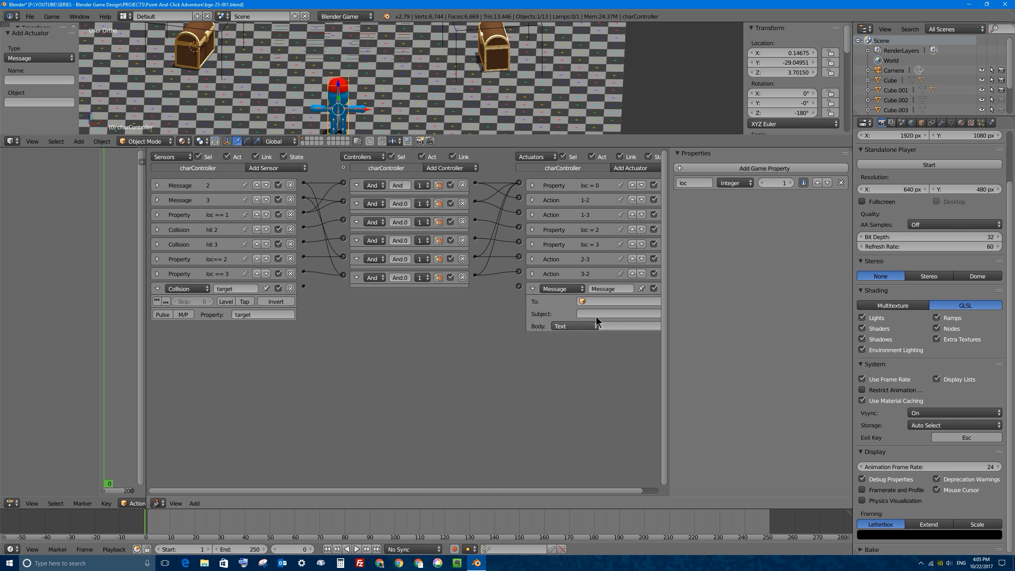
{"action": "left_click", "coordinate": [597, 302]}
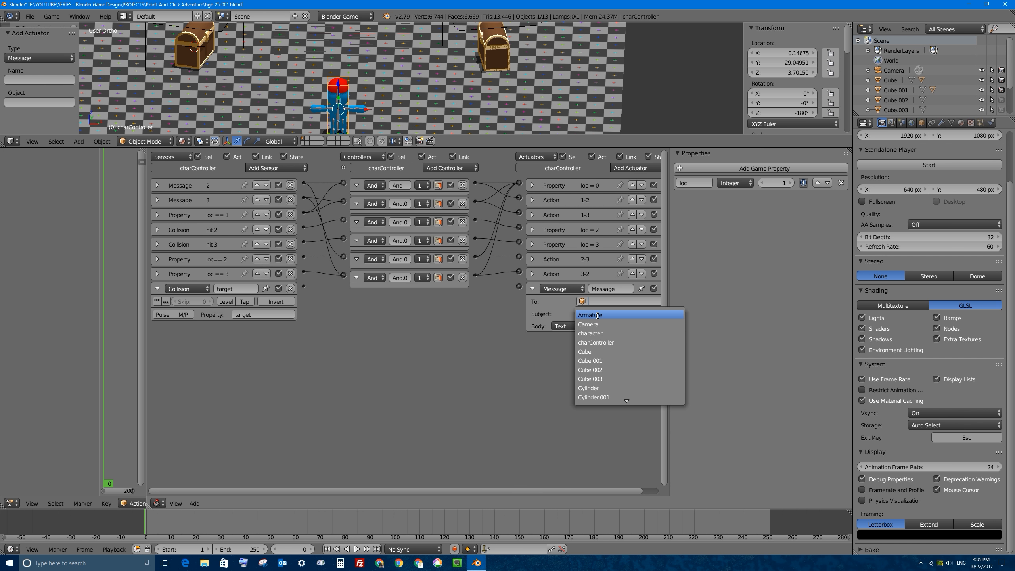
{"action": "left_click", "coordinate": [598, 315]}
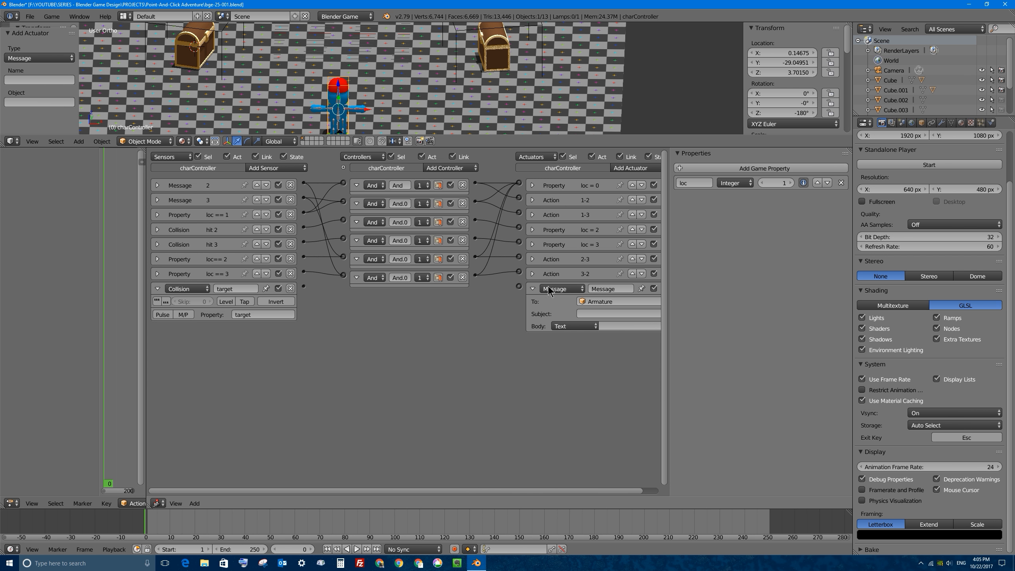
{"action": "left_click", "coordinate": [605, 313]}
{"action": "type", "text": "idle!"}
{"action": "key", "text": "Return"}
{"action": "left_click_drag", "start_coordinate": [305, 287], "coordinate": [518, 286]}
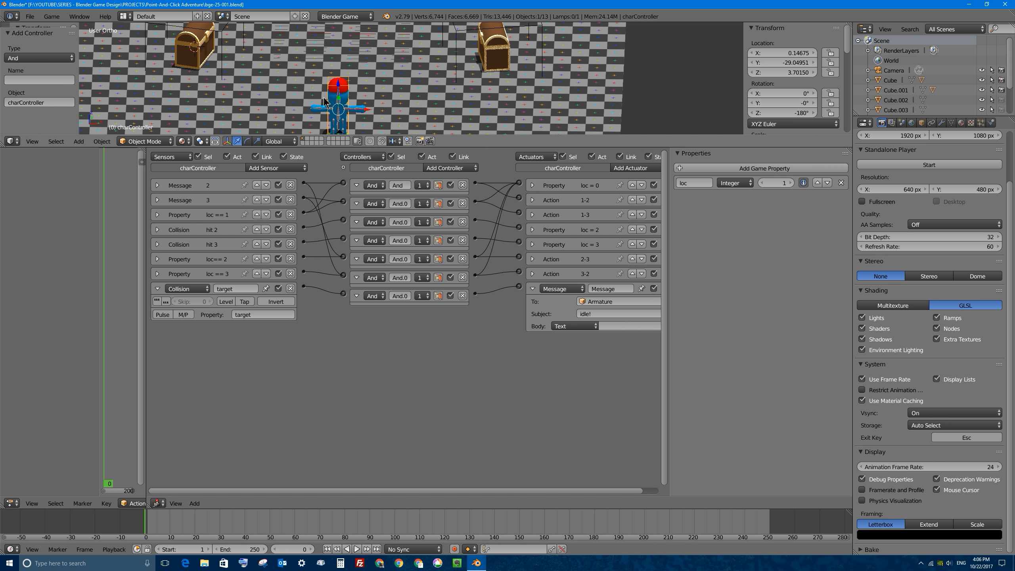
Step: Add a Message sensor to the armature with the subject idle! and name the sensor idle!
{"action": "right_click", "coordinate": [338, 99]}
{"action": "right_click", "coordinate": [338, 96]}
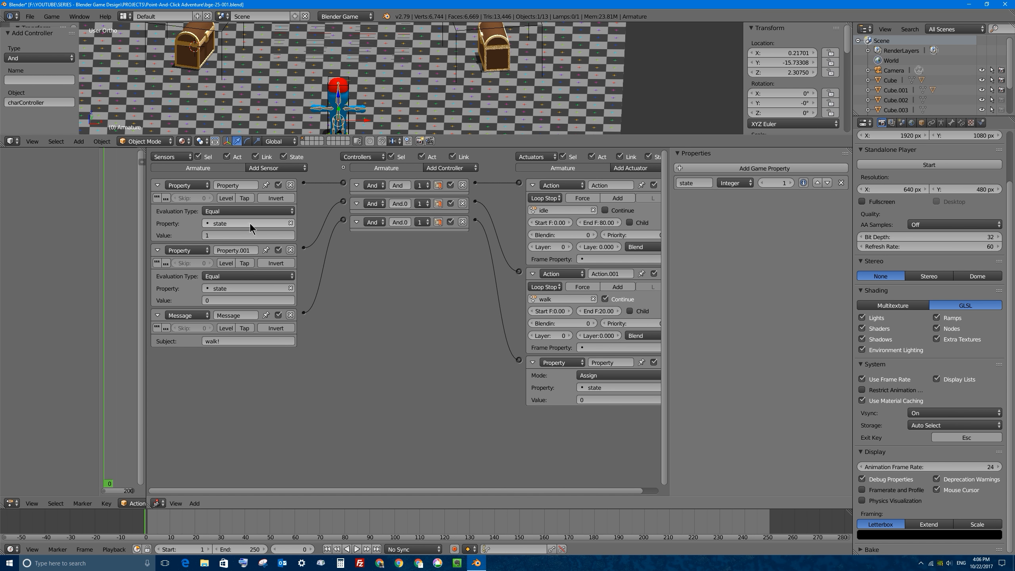
{"action": "left_click", "coordinate": [274, 168]}
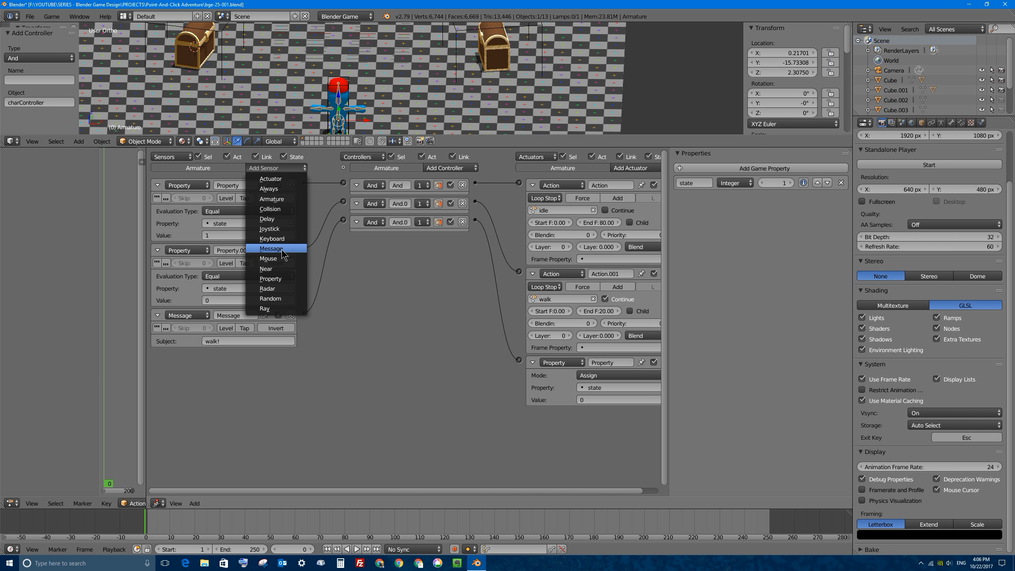
{"action": "left_click", "coordinate": [275, 248]}
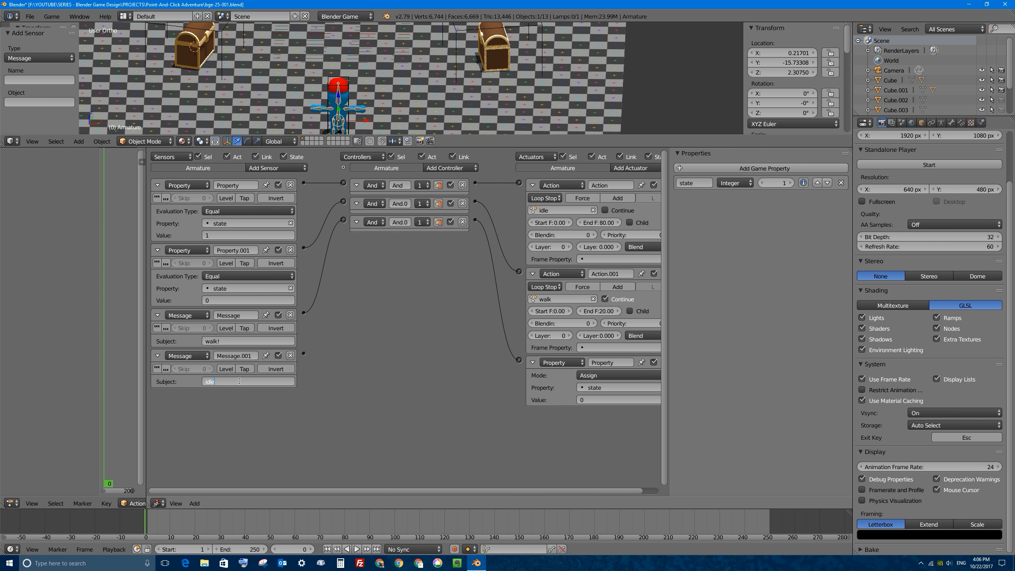
{"action": "type", "text": "!"}
{"action": "key", "text": "Return"}
{"action": "left_click", "coordinate": [238, 356]}
{"action": "type", "text": "idle!"}
{"action": "key", "text": "Return"}
Step: Add a Property actuator to the armature that assigns 1 to state, and link the idle! message sensor to it
{"action": "left_click", "coordinate": [624, 169]}
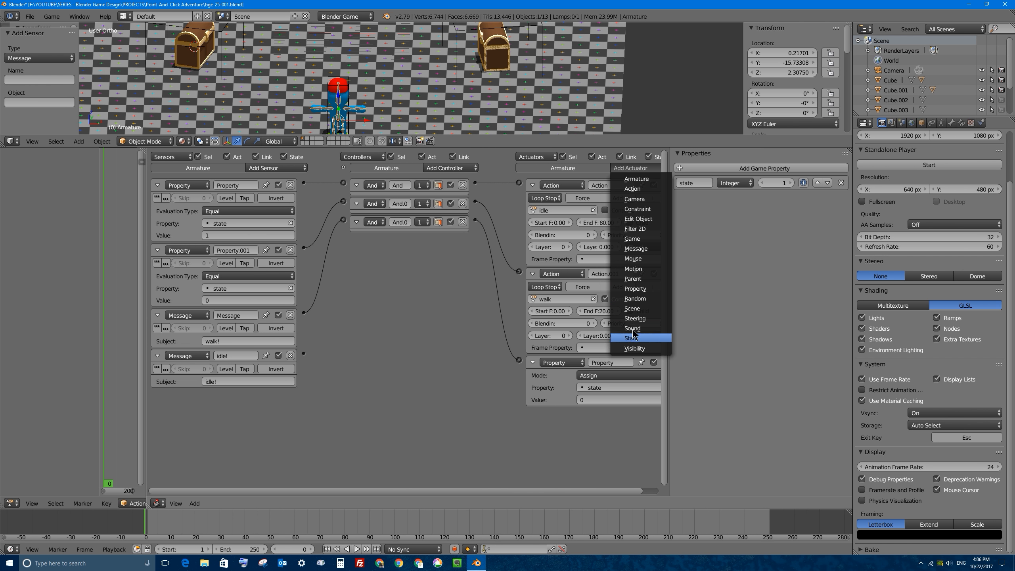
{"action": "left_click", "coordinate": [644, 291]}
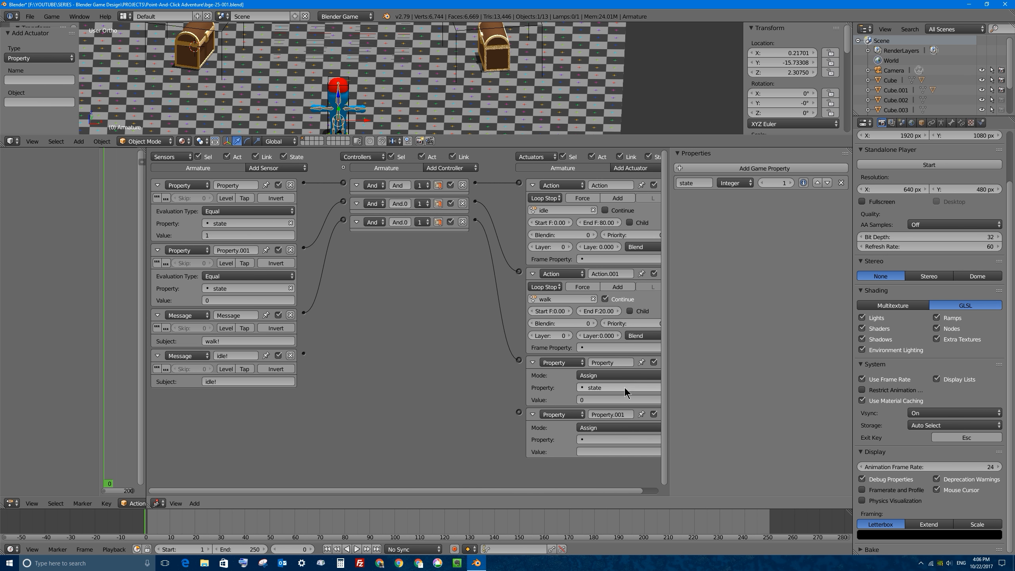
{"action": "left_click", "coordinate": [621, 445]}
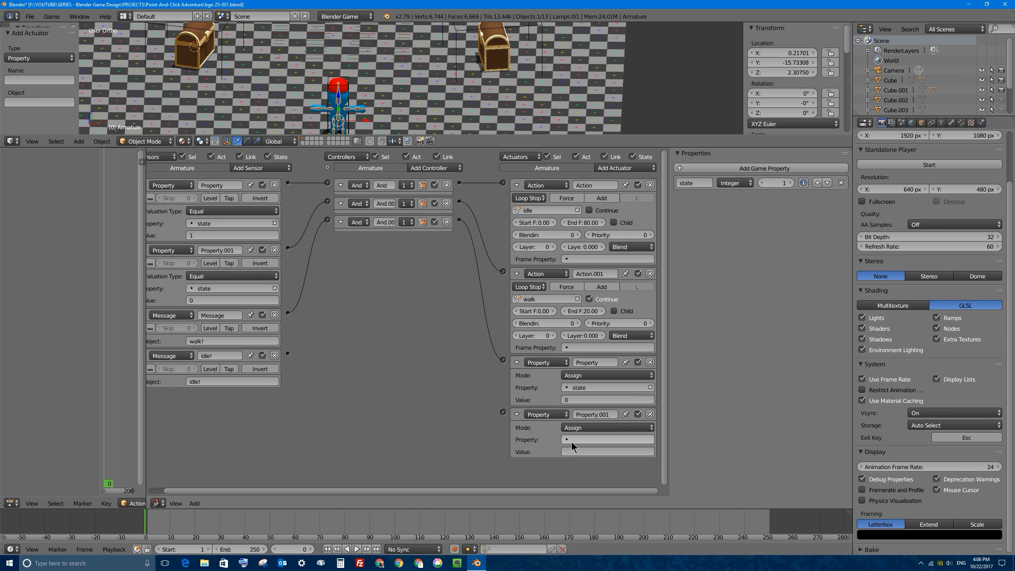
{"action": "left_click", "coordinate": [581, 456]}
{"action": "left_click", "coordinate": [579, 452]}
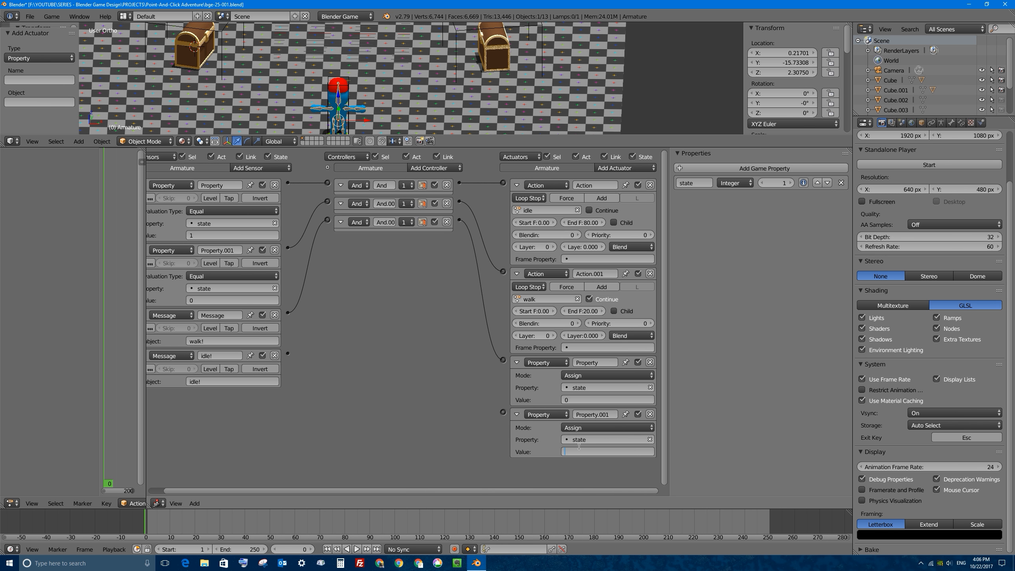
{"action": "type", "text": "1"}
{"action": "key", "text": "Return"}
{"action": "left_click_drag", "start_coordinate": [288, 353], "coordinate": [504, 418]}
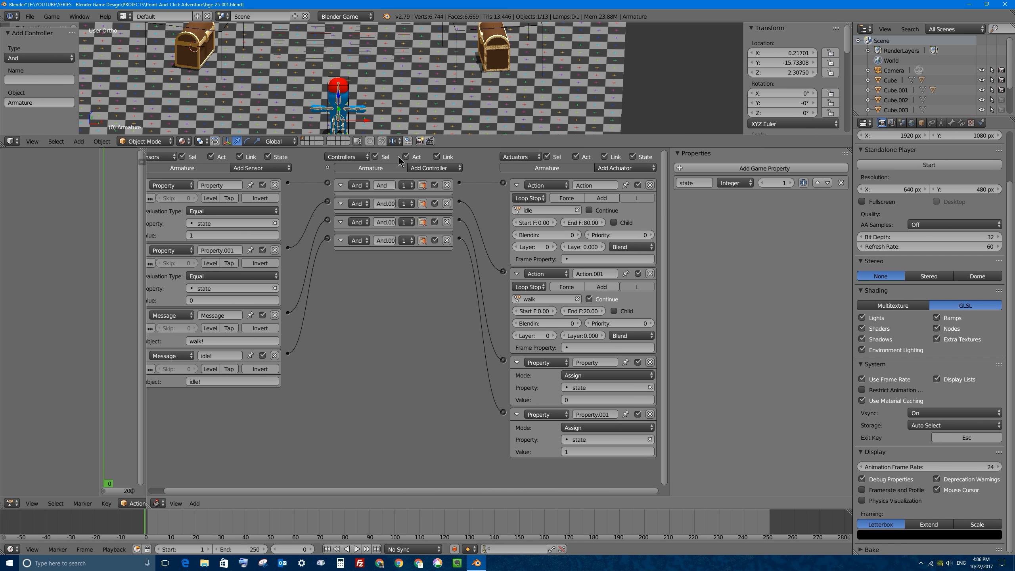
Step: Test the game by sending the character to the left chest, and restart it to try the right chest
{"action": "left_click_drag", "start_coordinate": [403, 147], "coordinate": [408, 167]}
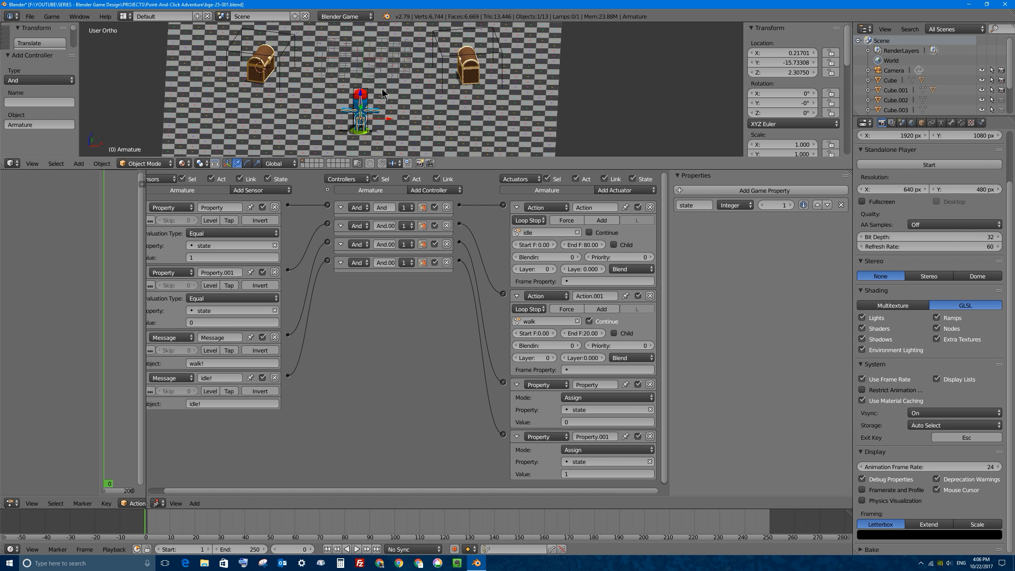
{"action": "middle_click_drag", "start_coordinate": [376, 97], "coordinate": [393, 114], "text": "shift"}
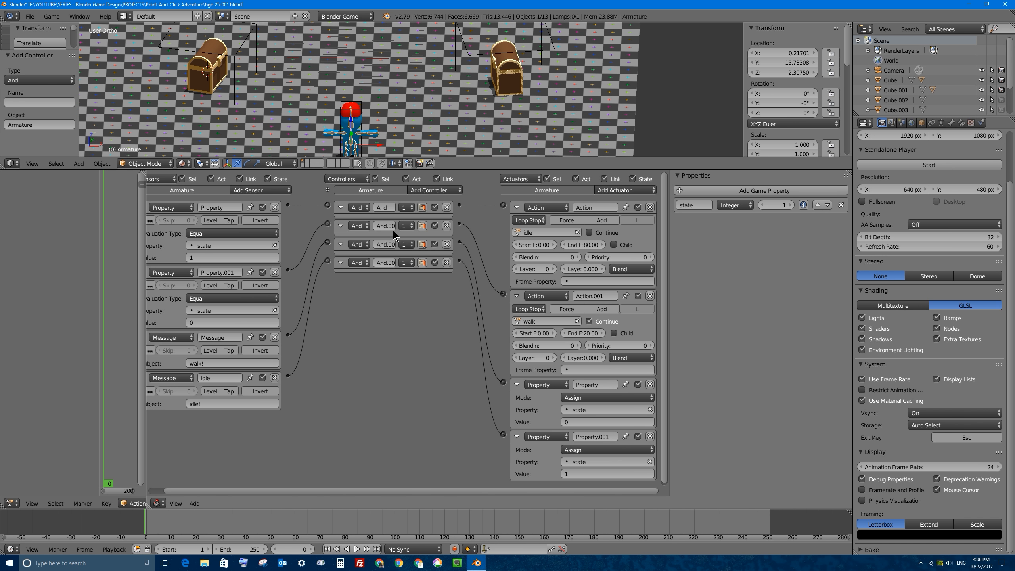
{"action": "scroll", "coordinate": [395, 236], "scroll_direction": "down", "scroll_amount": 1}
{"action": "left_click_drag", "start_coordinate": [376, 171], "coordinate": [385, 216]}
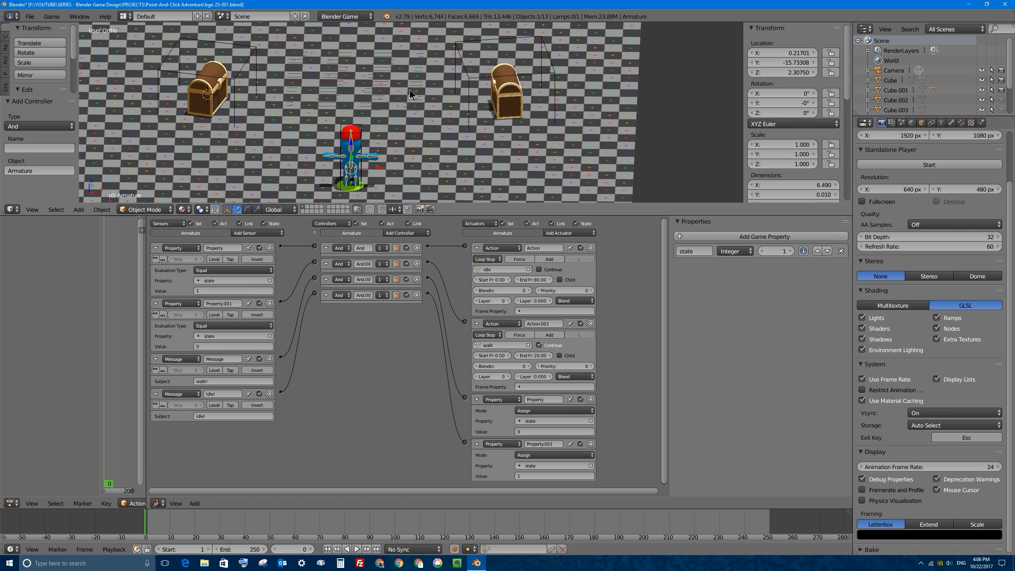
{"action": "key", "text": "p"}
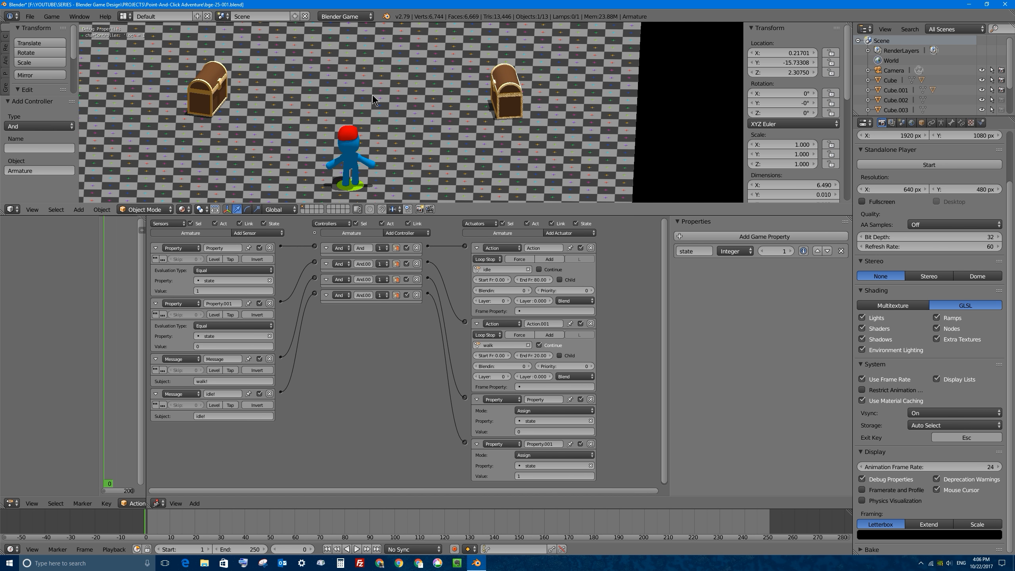
{"action": "left_click", "coordinate": [213, 83]}
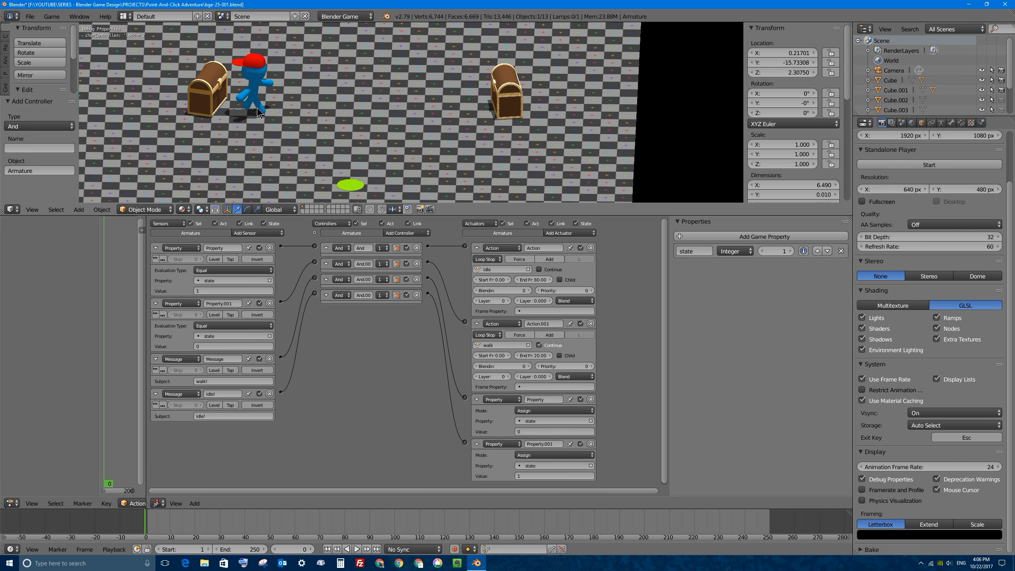
{"action": "key", "text": "Escape"}
{"action": "key", "text": "p"}
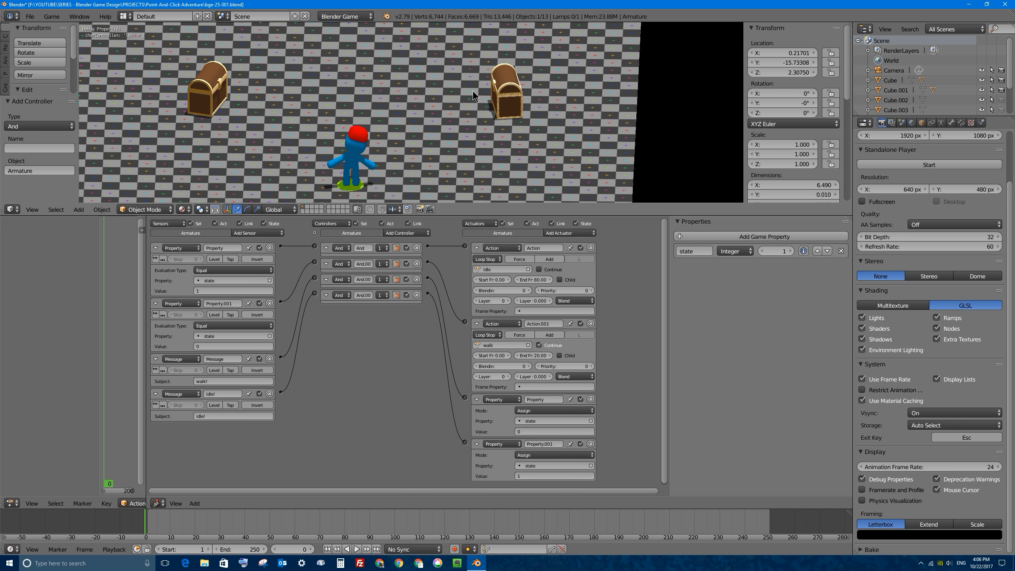
{"action": "left_click", "coordinate": [496, 145]}
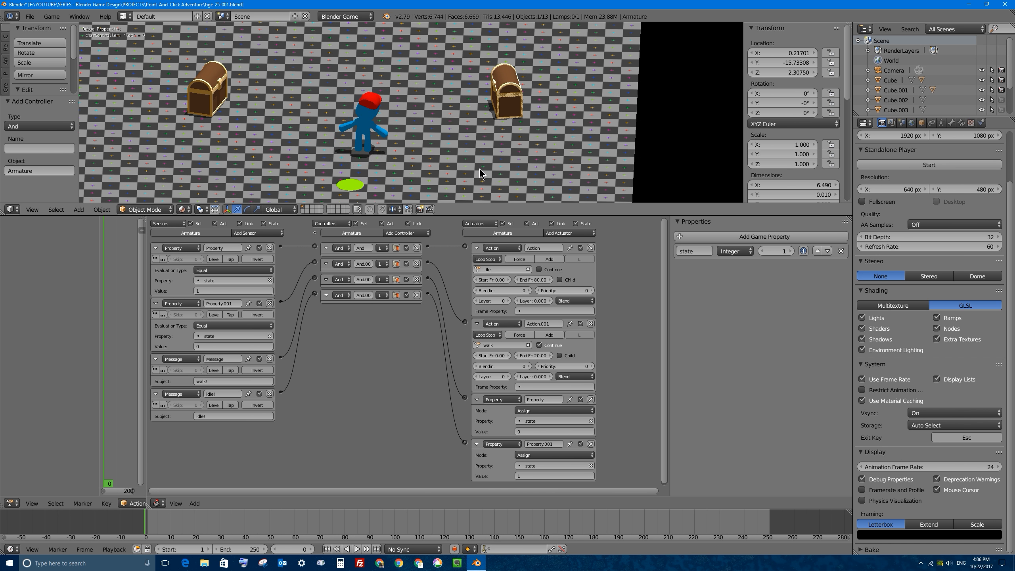